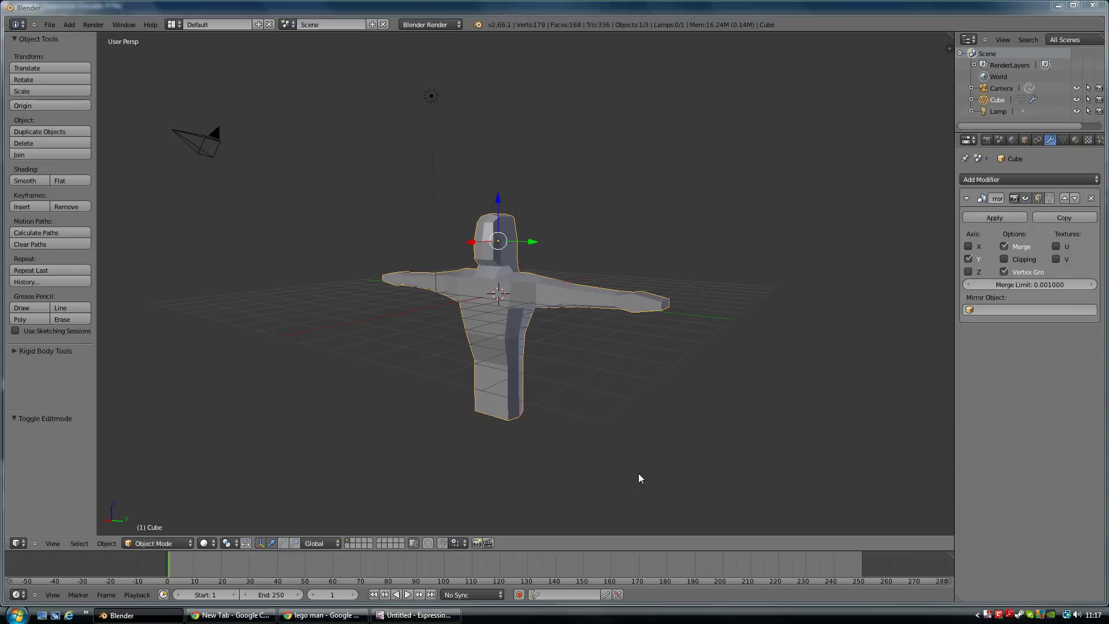
- Start a new default scene in place of the low-poly figure
middle_click_drag(547, 394, 512, 429)
middle_click_drag(553, 303, 619, 365)
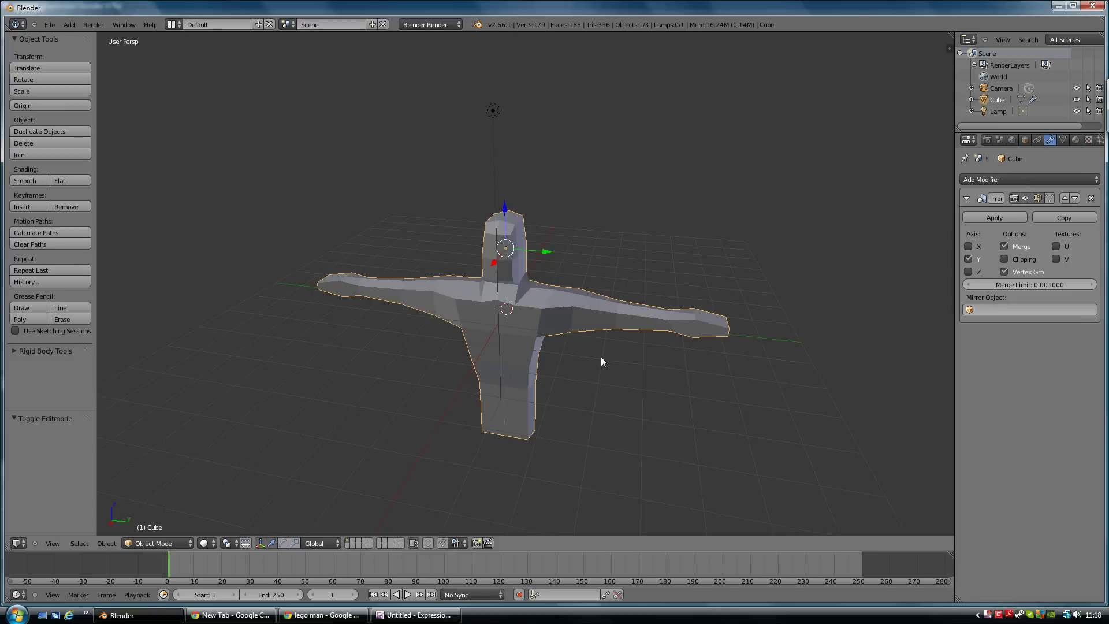
left_click(49, 24)
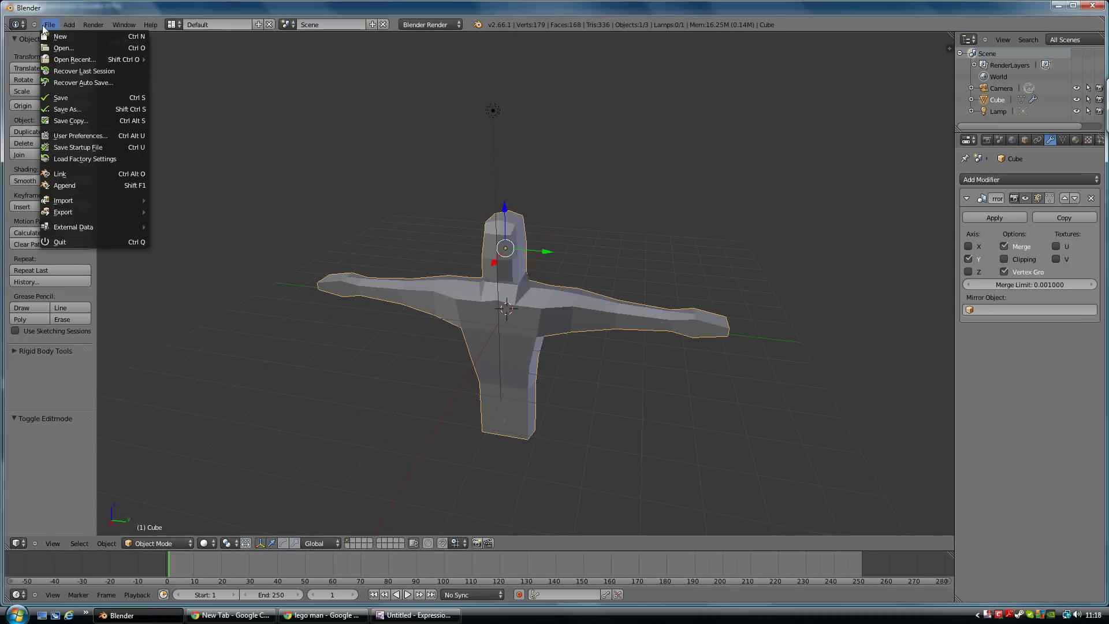
left_click(65, 33)
left_click(58, 40)
- Scale the default cube down uniformly and move it up about 1.11 units along Z
scroll(516, 304, "up", 2)
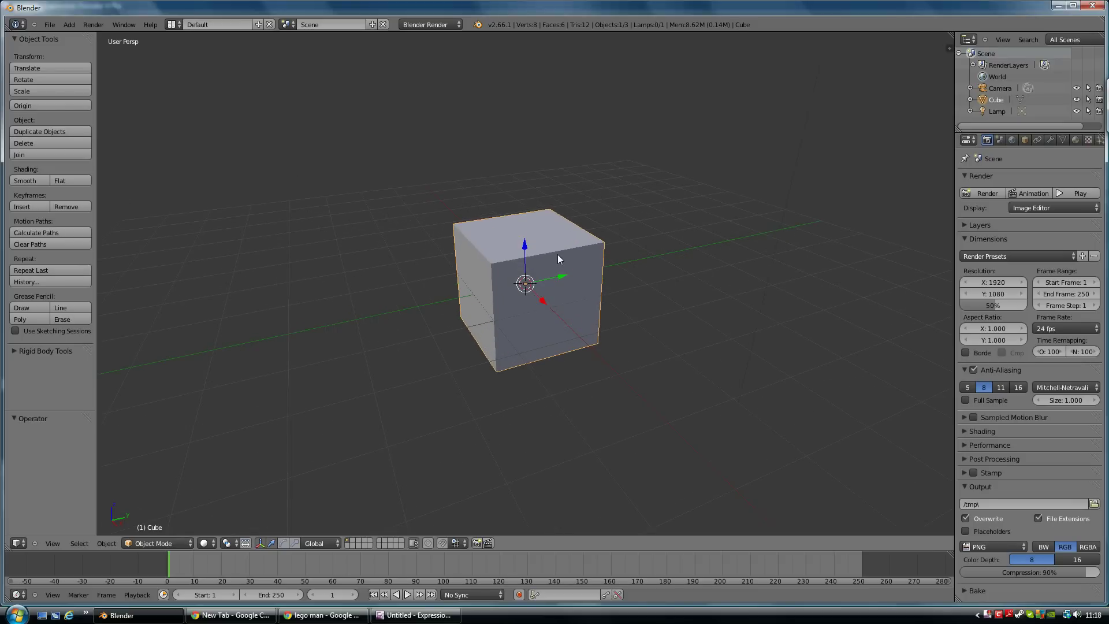
key("s")
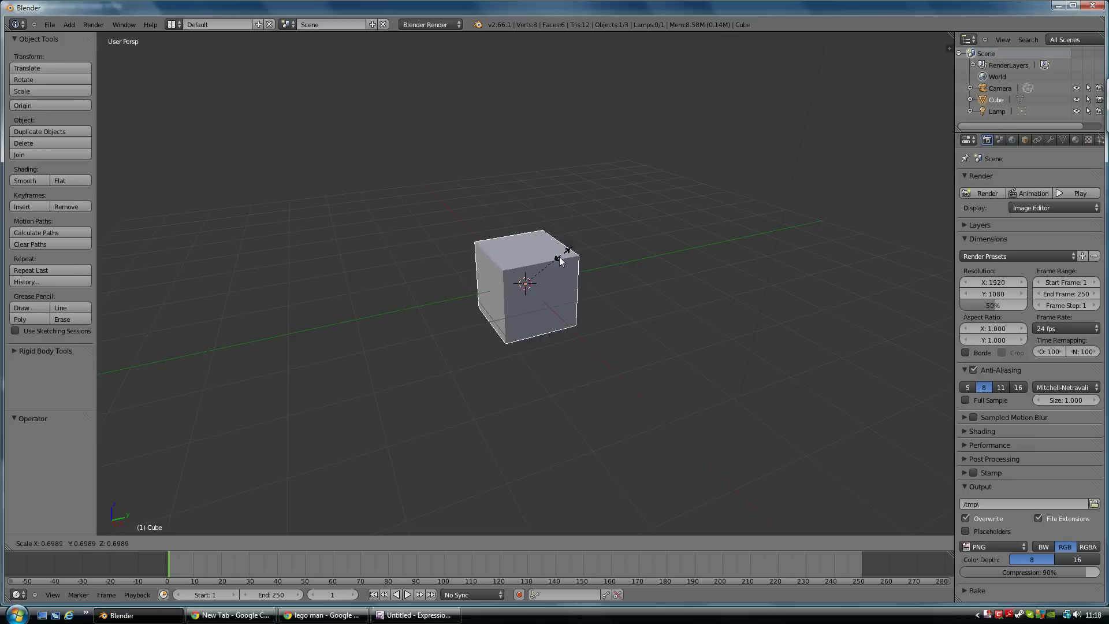
left_click(545, 267)
left_click_drag(525, 244, 524, 188)
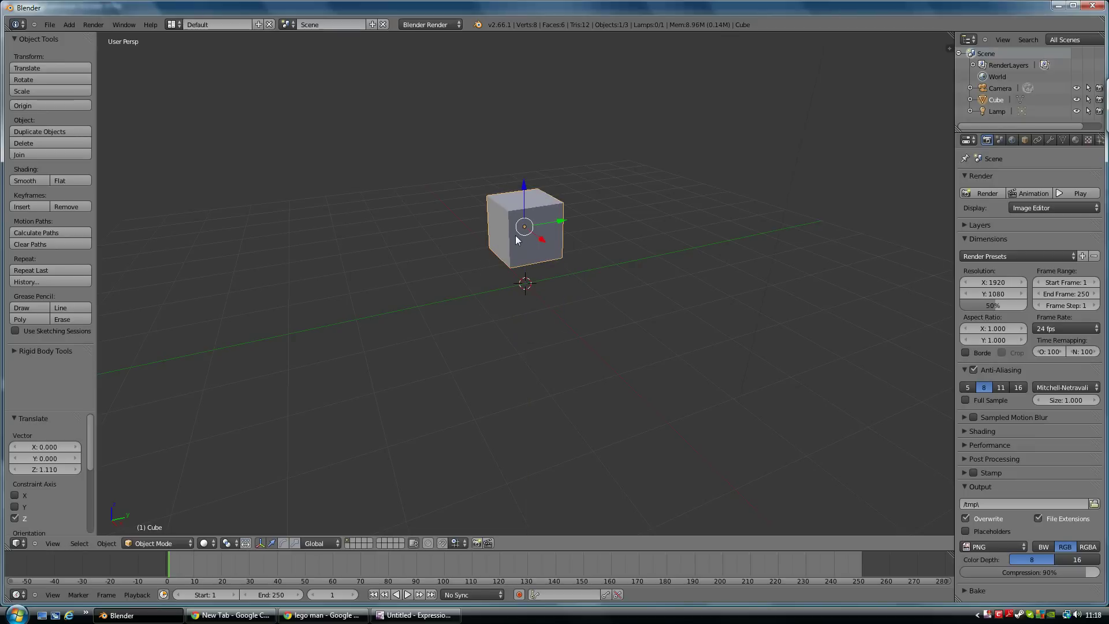
- Scale the cube to about 0.646 along X and narrow it along Y
middle_click_drag(518, 240, 571, 235)
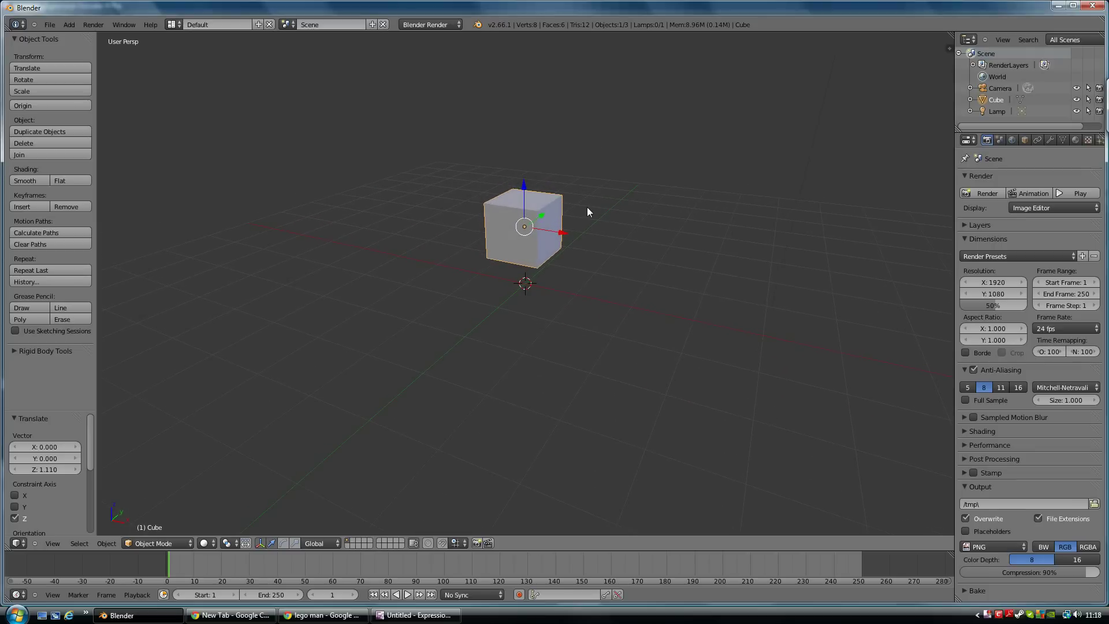
key("s")
key("x")
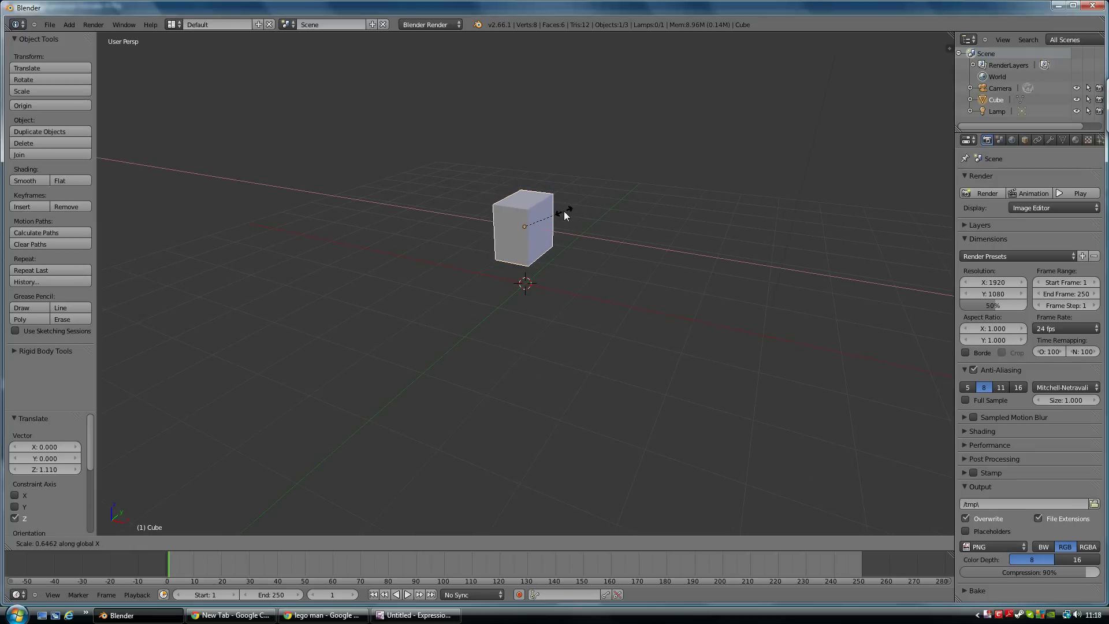
left_click(564, 210)
middle_click_drag(572, 212, 564, 204)
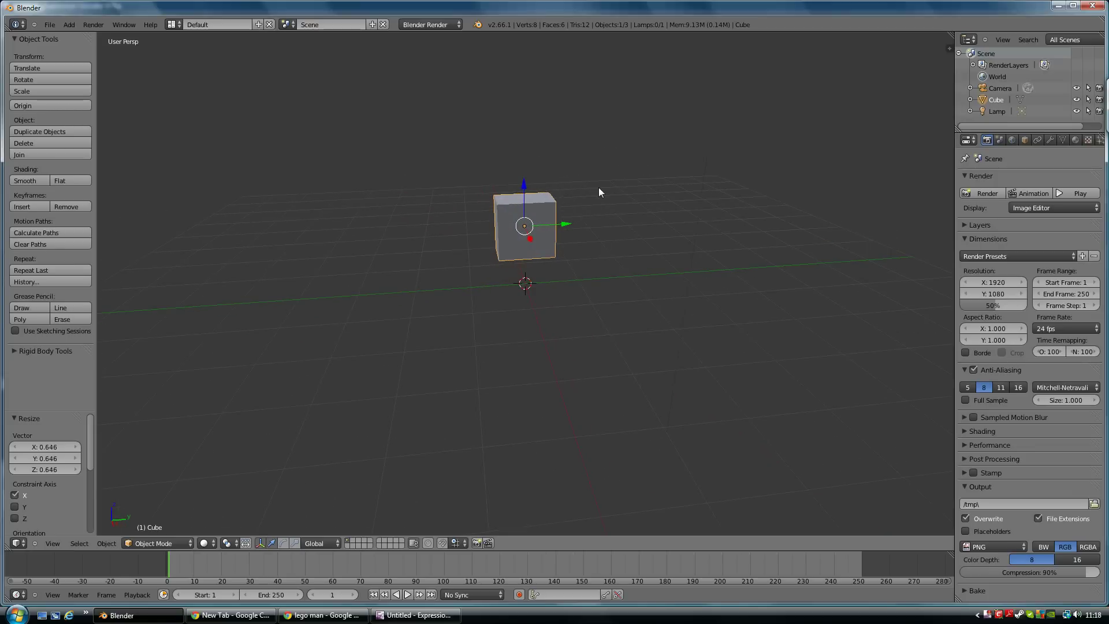
key("s")
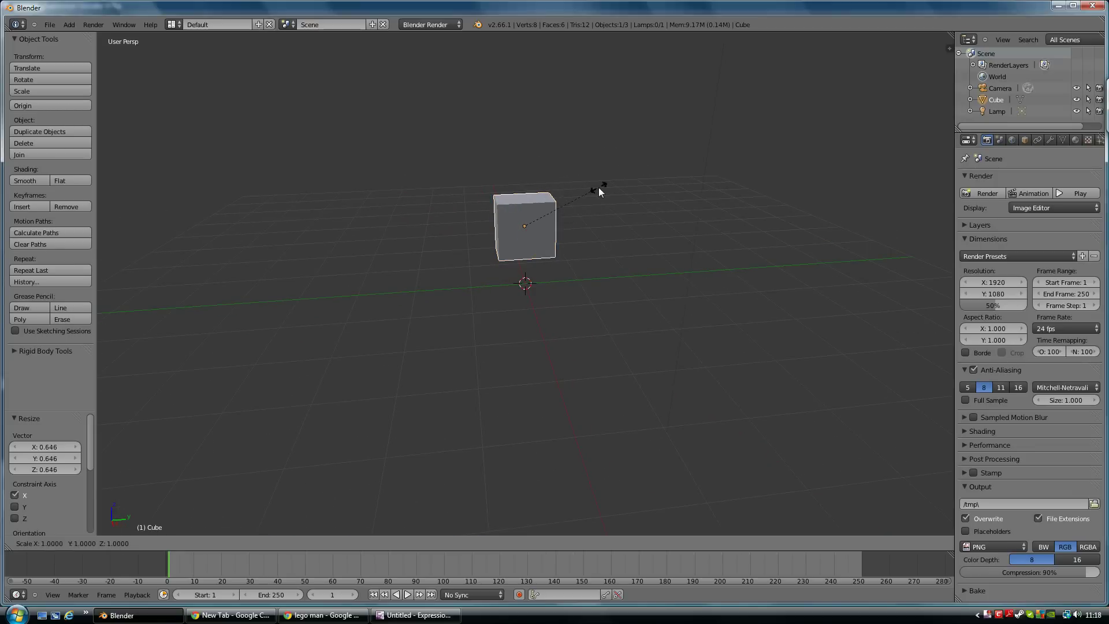
key("y")
left_click(577, 197)
- Raise the narrowed block about 0.778 units along Z
mouse_move(545, 223)
middle_mouse_down()
mouse_move(580, 206)
mouse_move(554, 235)
middle_mouse_up()
scroll(555, 235, "up", 4)
left_click_drag(526, 143, 530, 52)
scroll(566, 214, "down", 3)
middle_click_drag(567, 214, 527, 303, "shift")
scroll(559, 291, "up", 2)
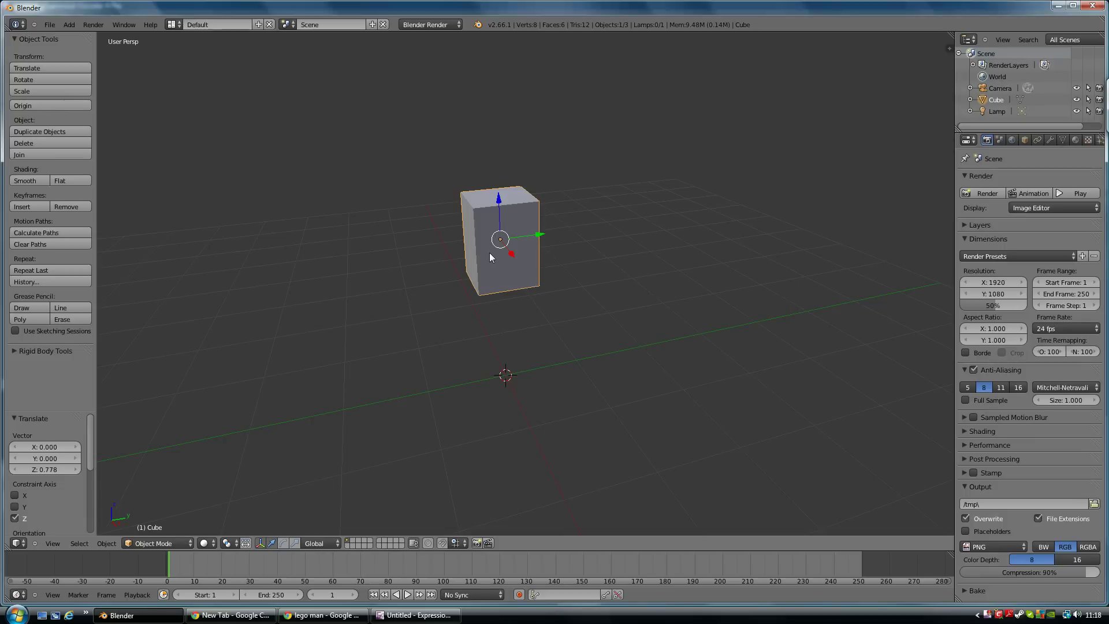
- Enter Edit Mode on the block and select its four top corner vertices one at a time
key("Tab")
mouse_move(486, 272)
middle_mouse_down()
mouse_move(514, 273)
mouse_move(504, 282)
middle_mouse_up()
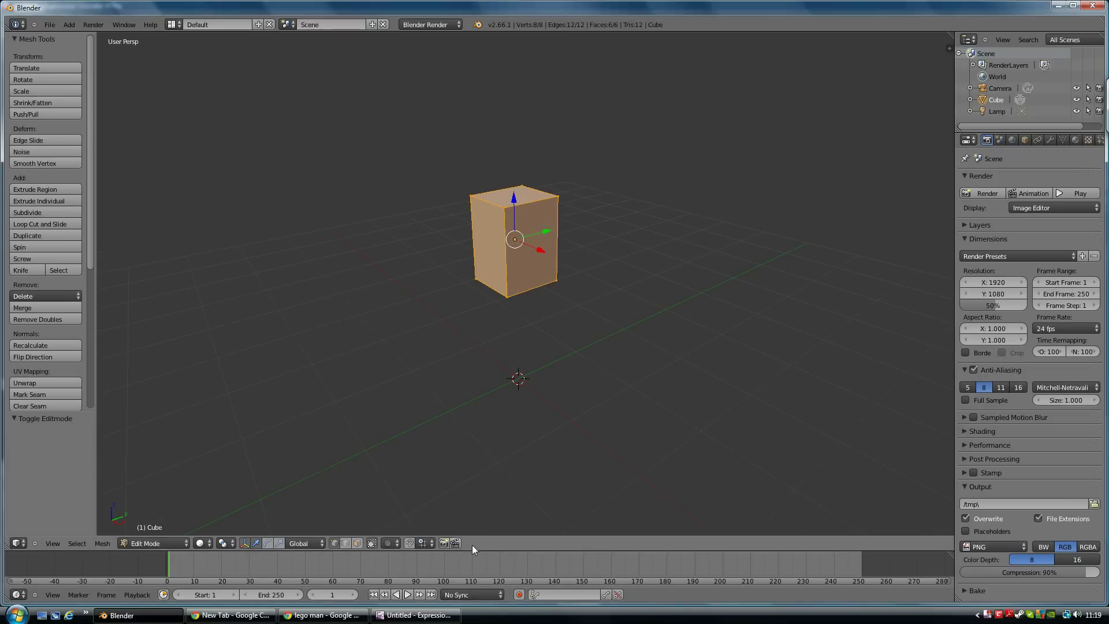
right_click(504, 207)
right_click(470, 196)
right_click(557, 201)
right_click(521, 185)
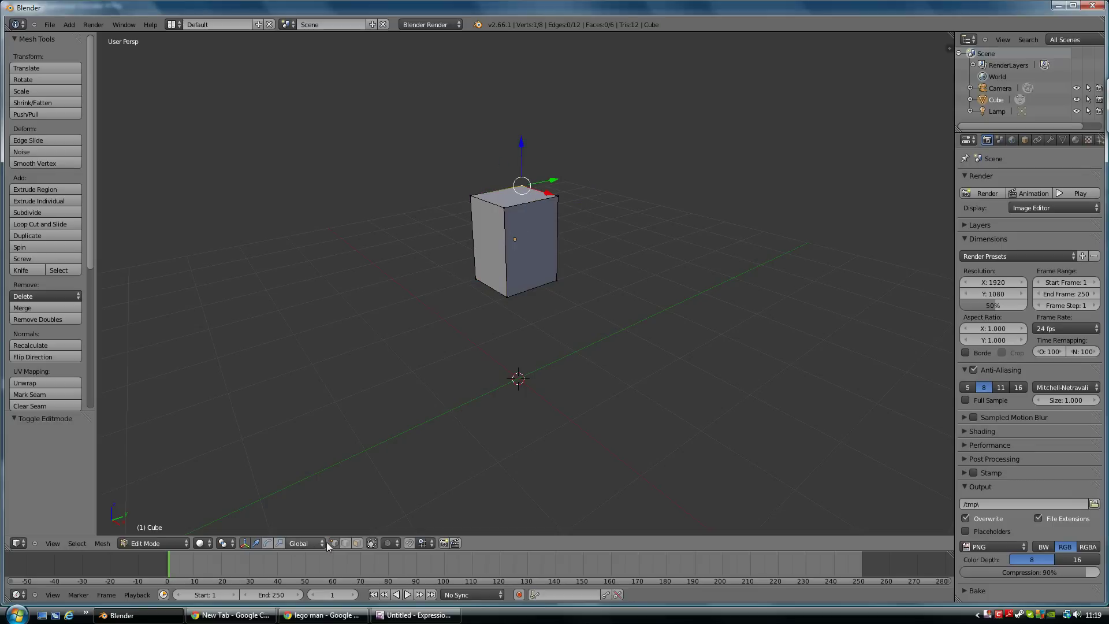
- Switch to edge selection, pick single edges, and select the two vertical edges of the +X side face together
left_click(345, 543)
right_click(490, 204)
right_click(526, 206)
right_click(504, 249)
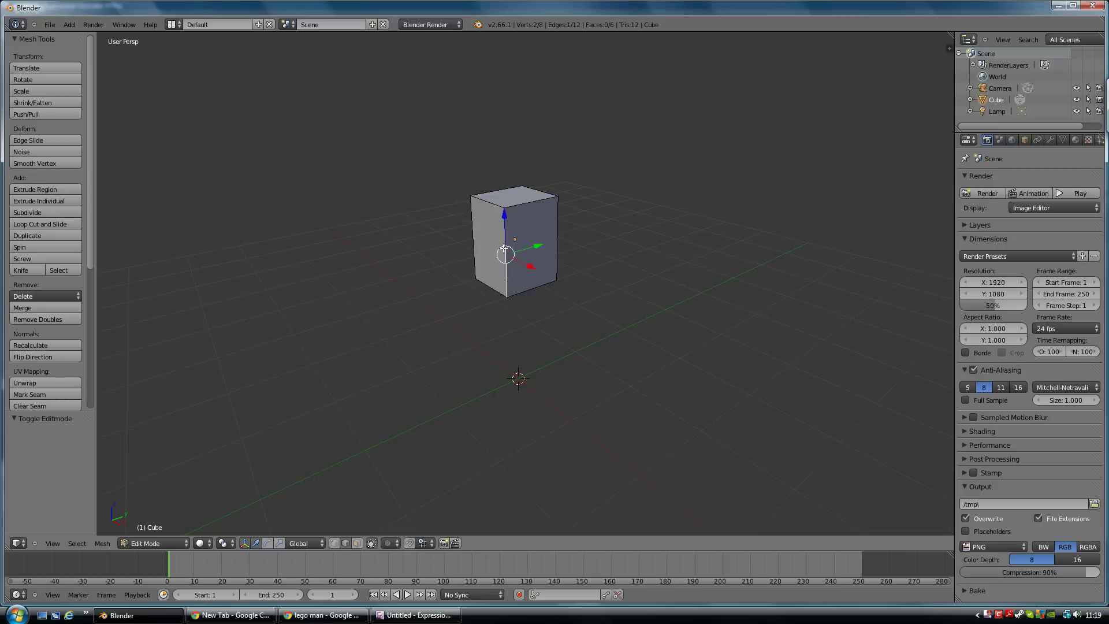
right_click(556, 226, "shift")
mouse_move(554, 256)
left_mouse_down()
mouse_move(575, 265)
mouse_move(555, 256)
left_mouse_up()
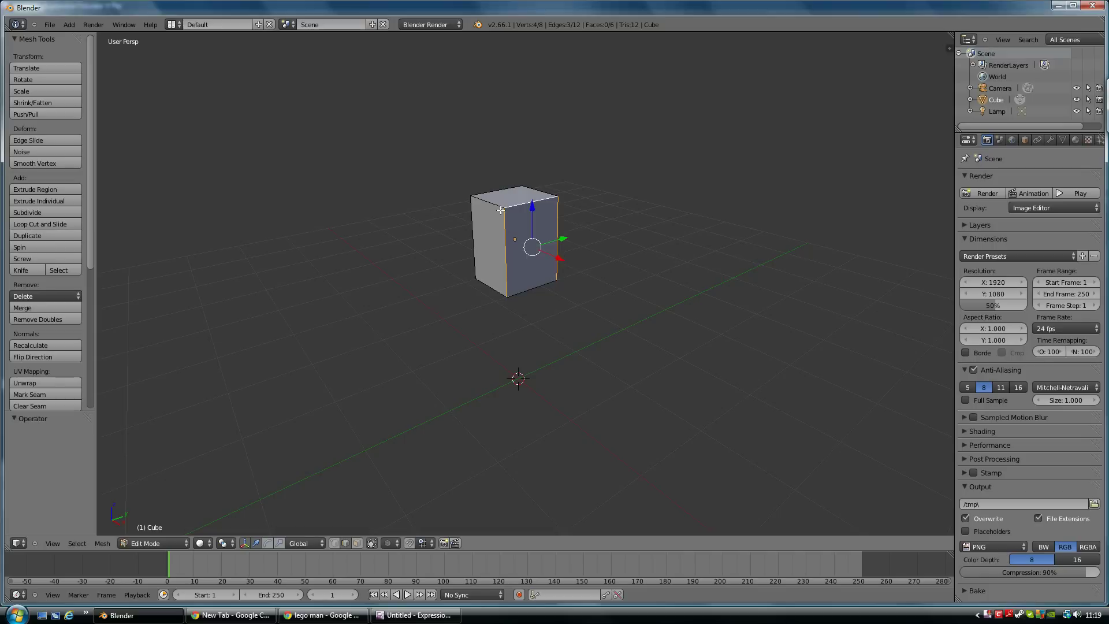
- Try moving the block's nearest top corner vertex along X in vertex selection mode
key("ctrl+Tab")
left_click(463, 190)
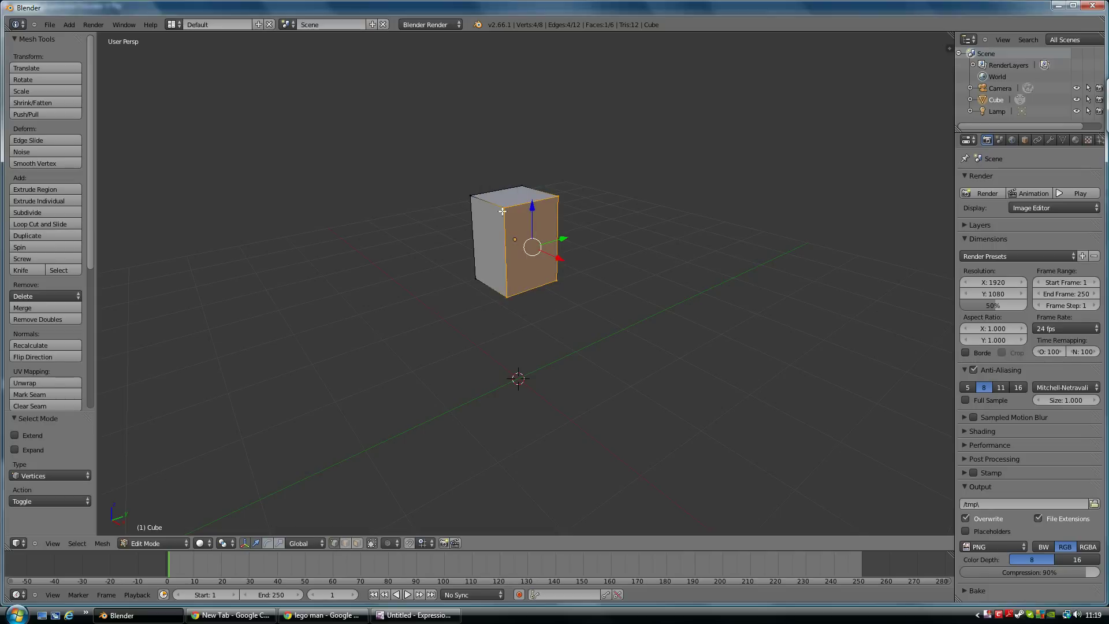
right_click(506, 208)
key("g")
key("x")
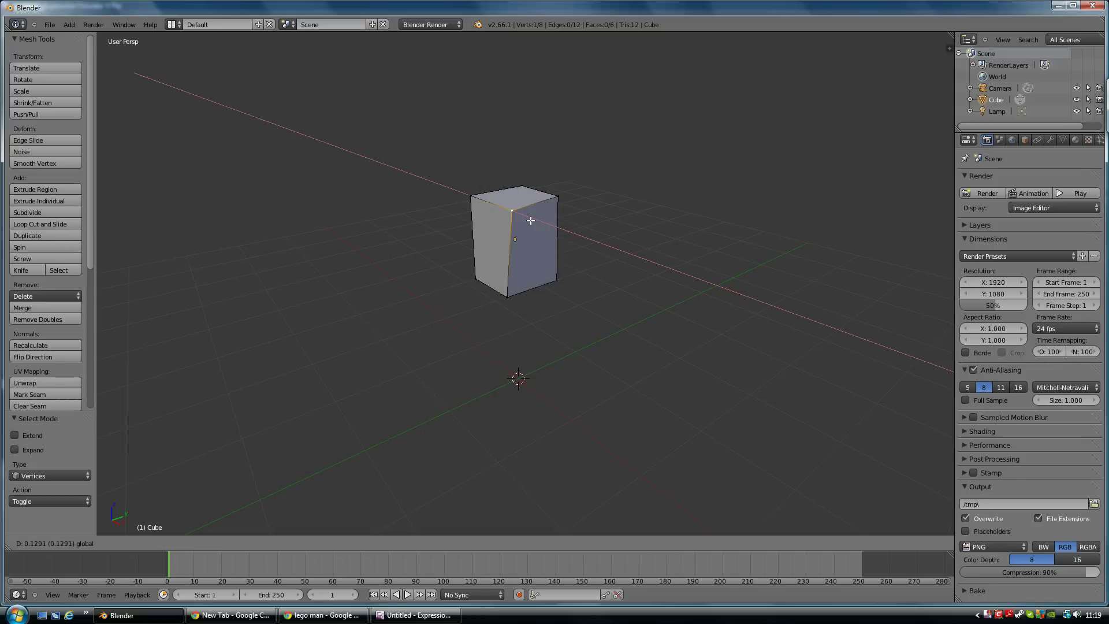
left_click(527, 220)
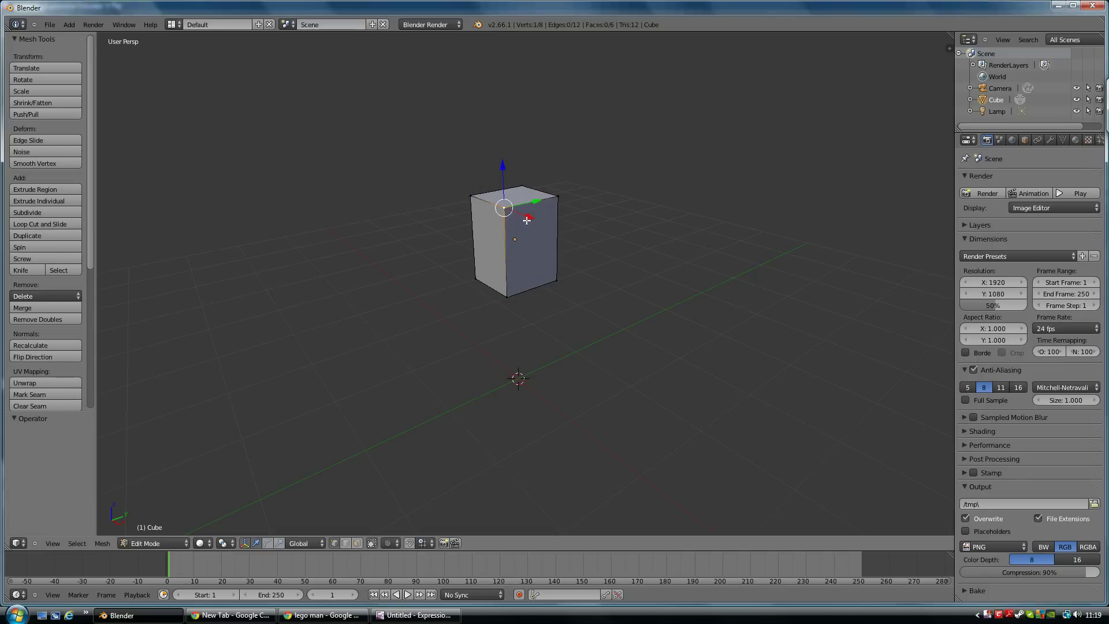
- Move the top edge of the +X side face about 0.279 units along X in edge selection mode, and undo the move
key("ctrl+Tab")
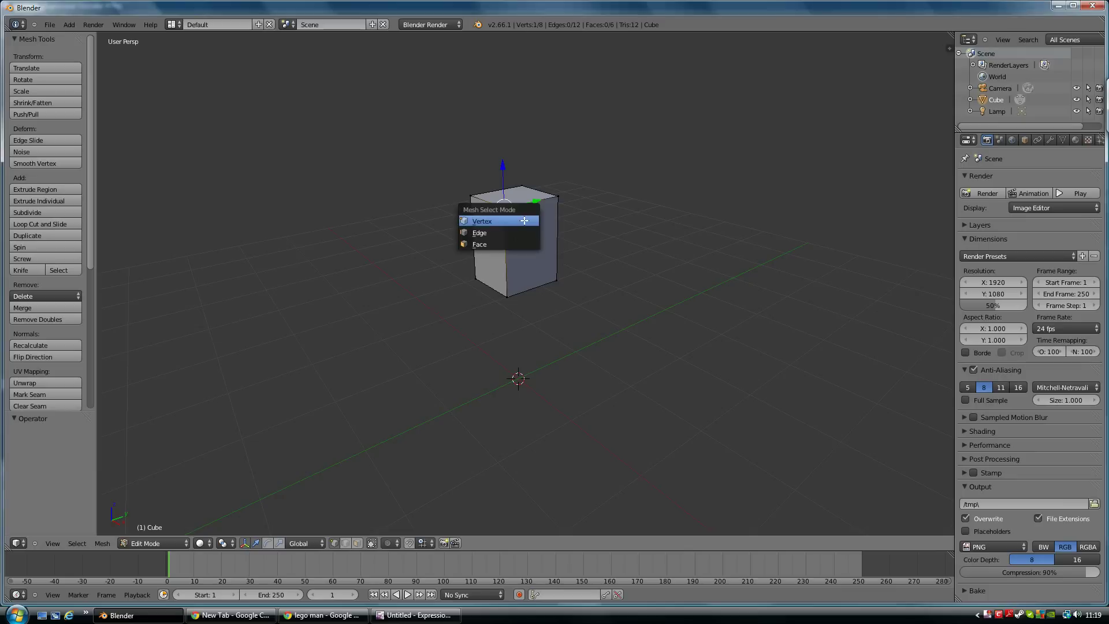
left_click(494, 234)
right_click(535, 201)
key("g")
key("x")
left_click(573, 225)
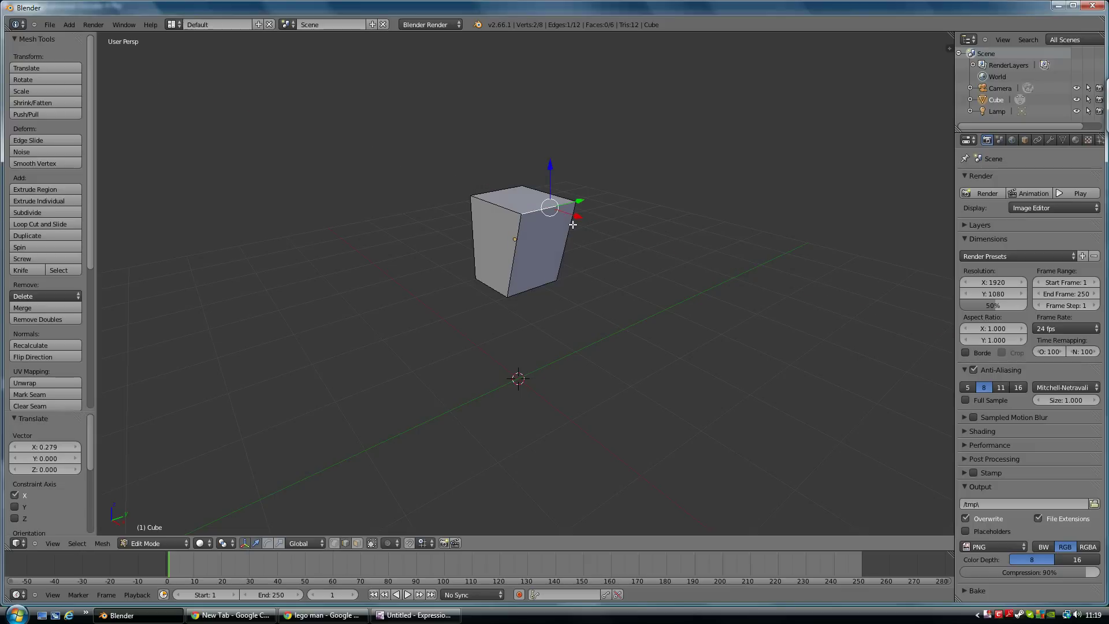
key("ctrl+z")
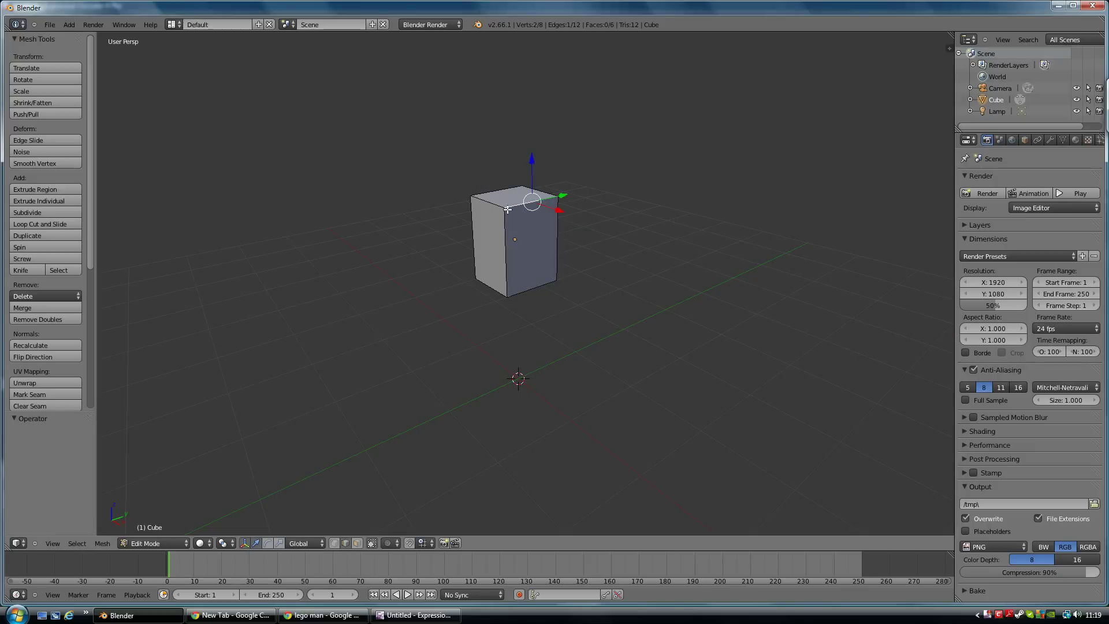
- Return to vertex selection and try moving the two top vertices of the +X side face together along X
right_click(506, 233)
key("ctrl+Tab")
left_click(497, 212)
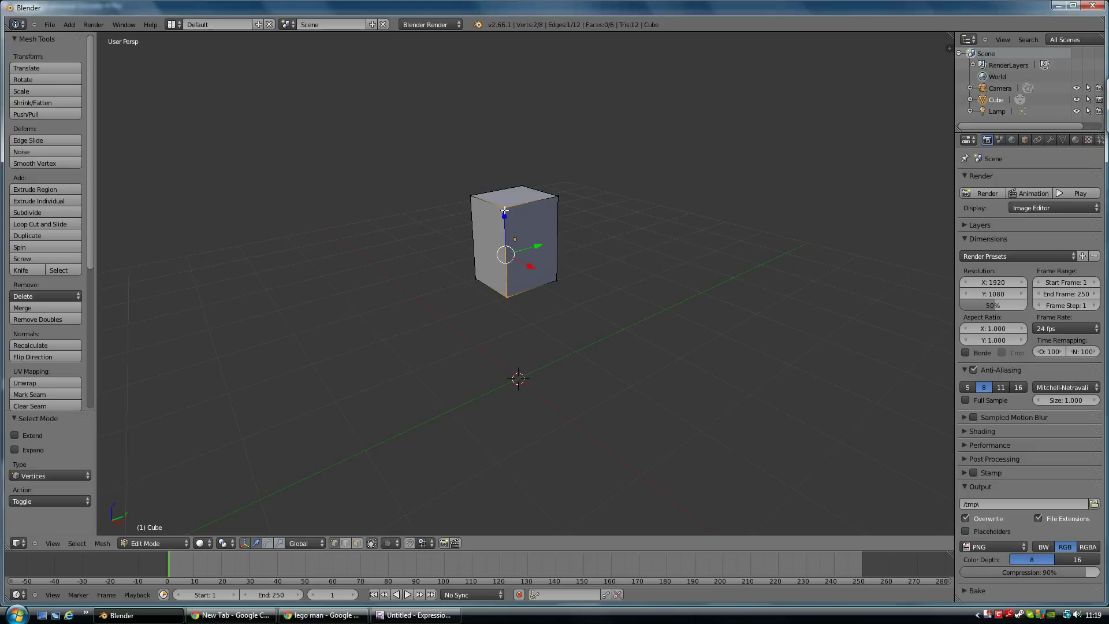
right_click(505, 209)
right_click(555, 198, "shift")
key("g")
key("x")
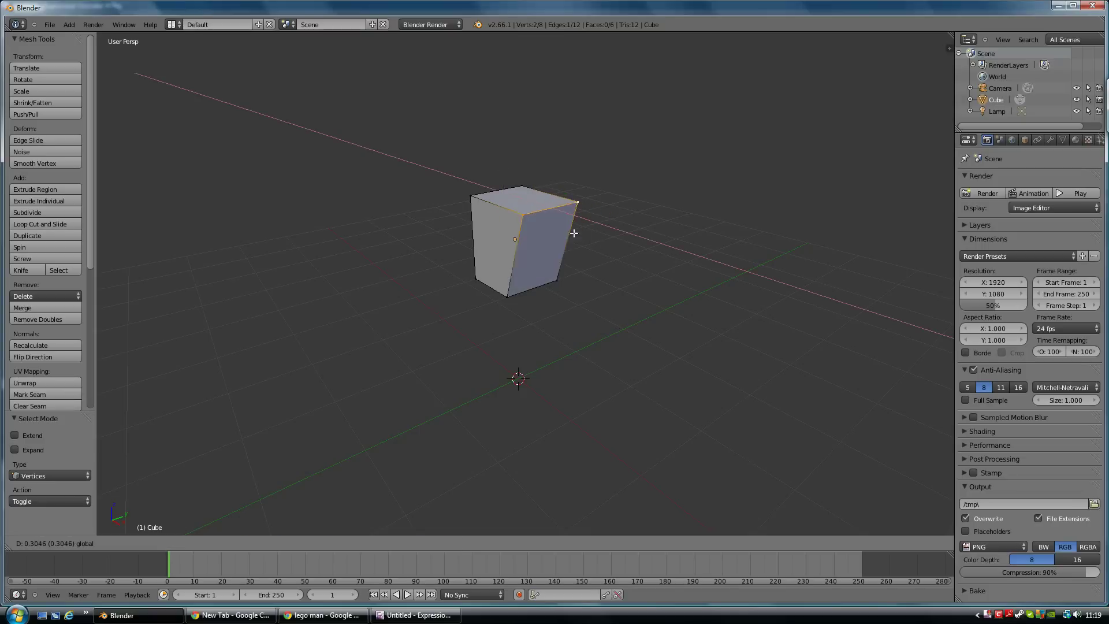
left_click(544, 218)
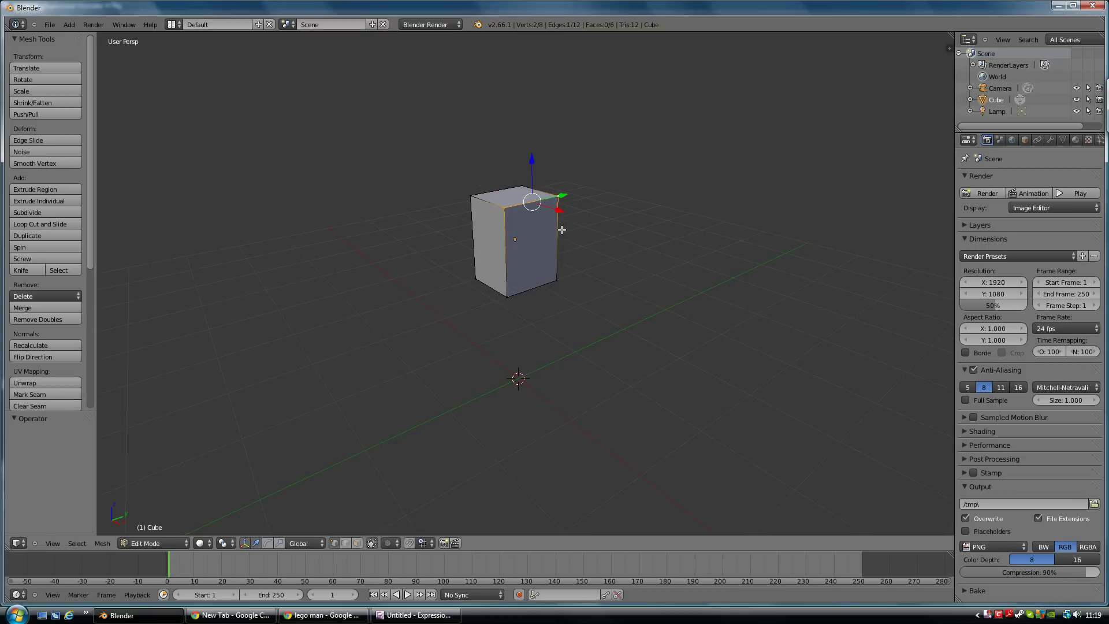
- Switch to face selection and extrude the block's +X side face outward about 0.209 units
mouse_move(557, 268)
middle_mouse_down()
mouse_move(582, 279)
mouse_move(497, 250)
mouse_move(563, 274)
middle_mouse_up()
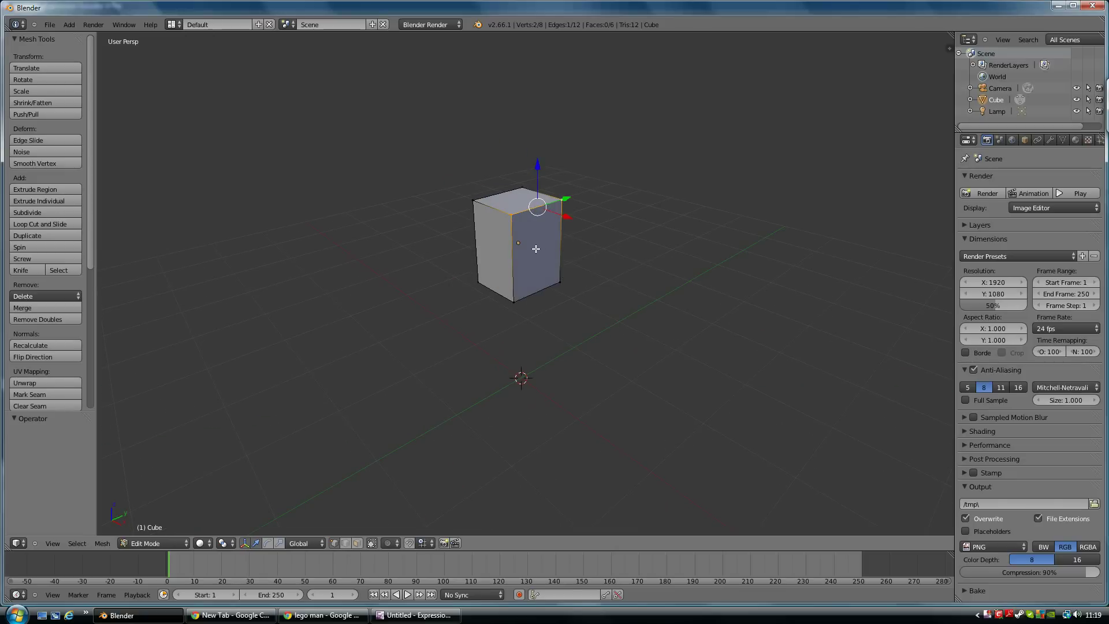
key("ctrl+Tab")
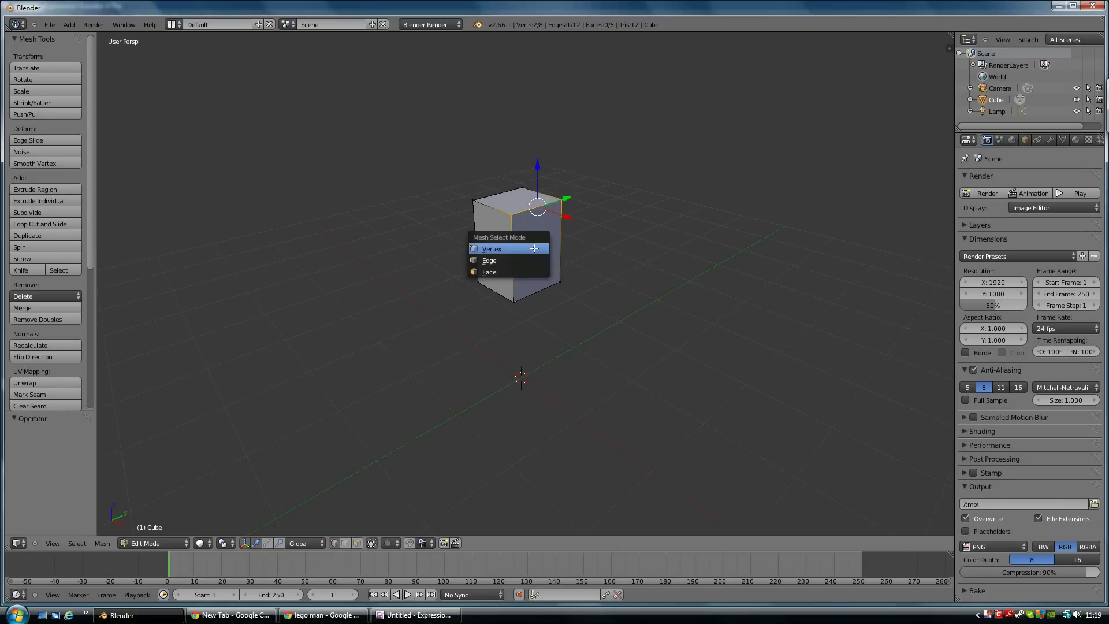
left_click(502, 270)
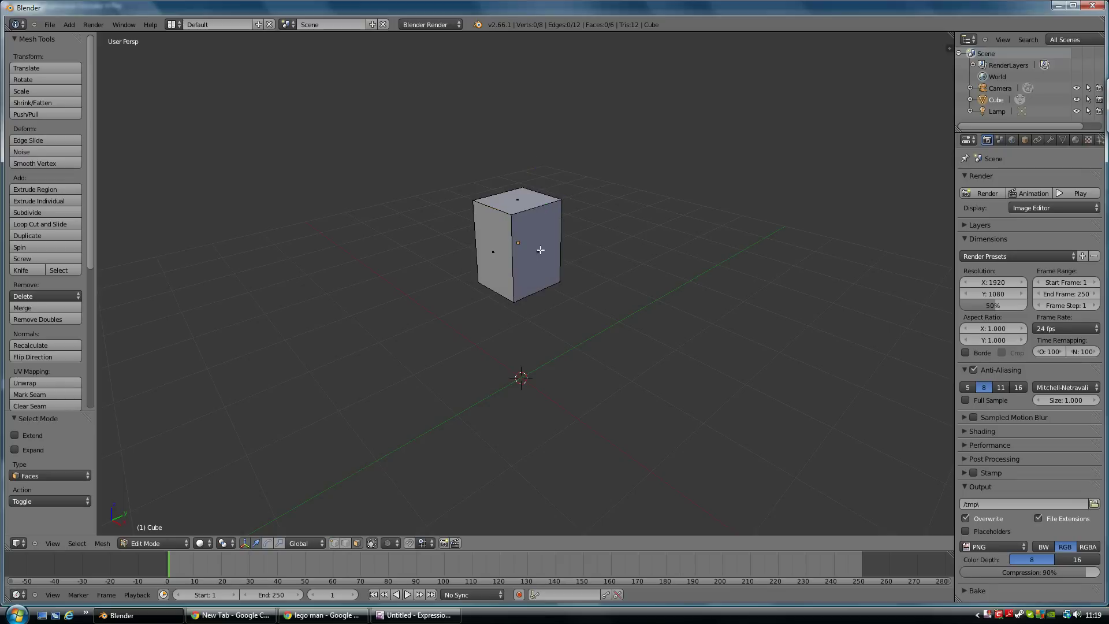
right_click(540, 251)
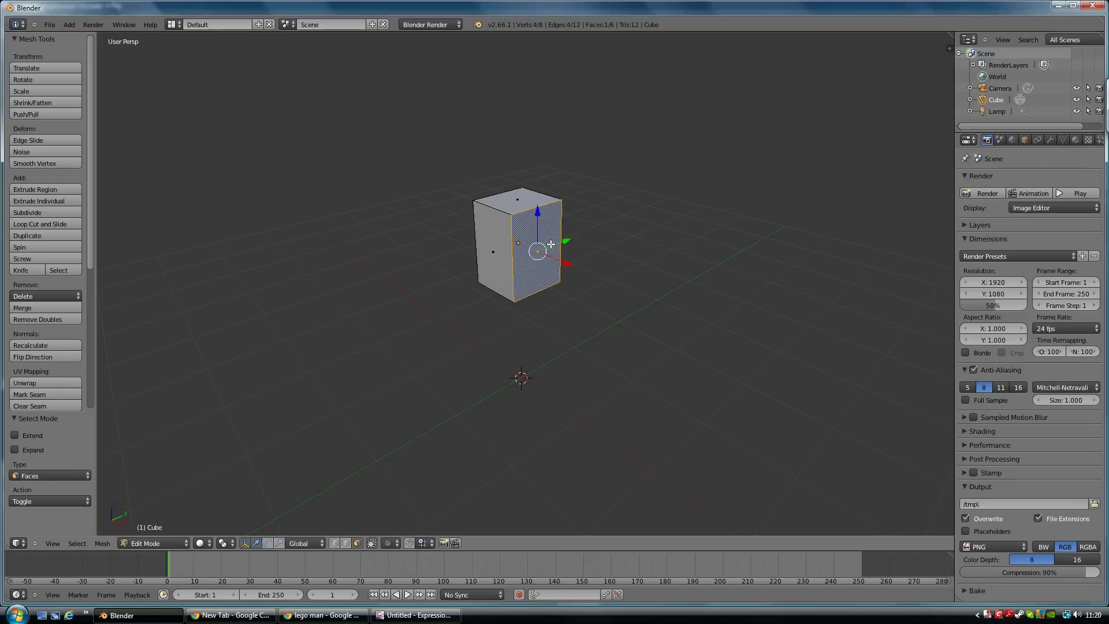
key("e")
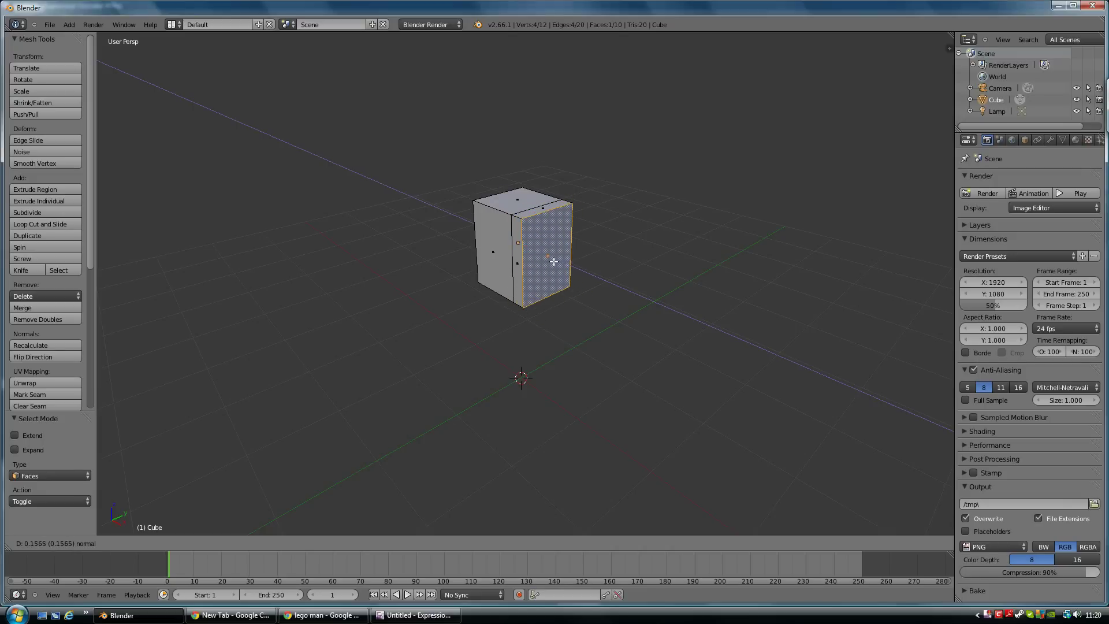
left_click(558, 264)
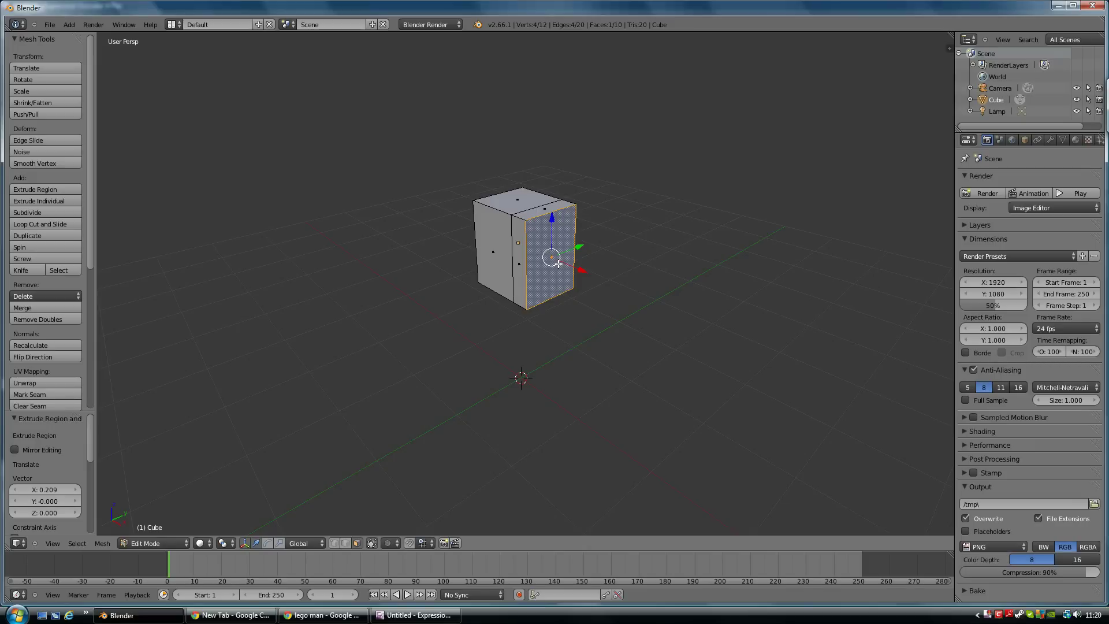
- Try nudging the extruded face slightly back along X and lowering it about 0.153 units along Z
left_click_drag(581, 271, 575, 272)
left_click_drag(548, 216, 550, 226)
right_click(550, 227)
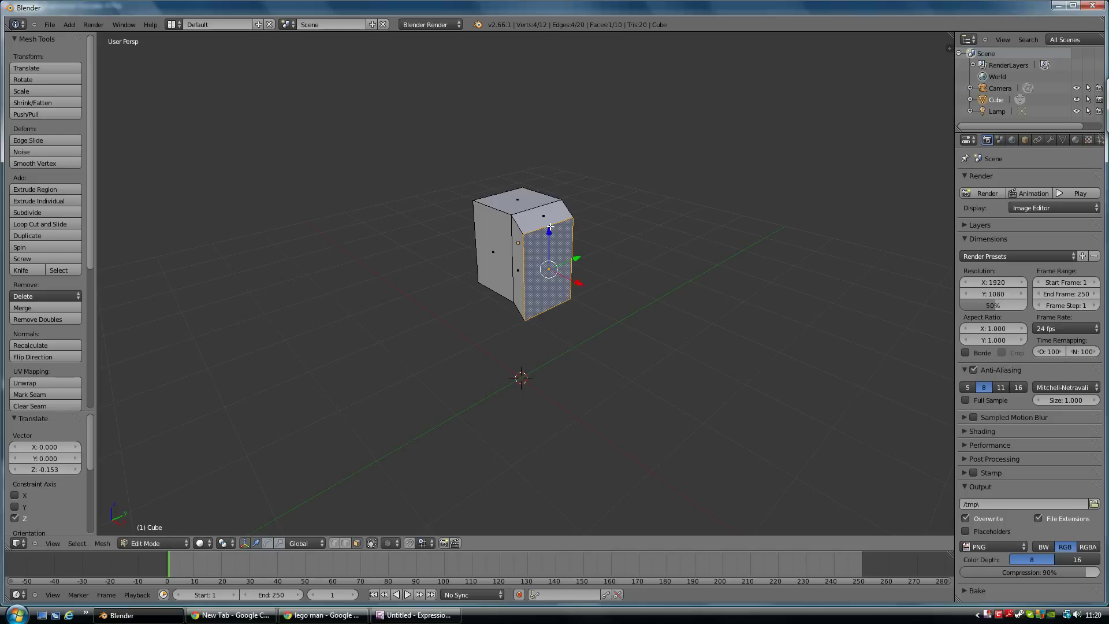
- Extrude the block's bottom face downward as a neck and lower it a further 0.13 units along Z
middle_click_drag(515, 281, 551, 234)
right_click(538, 259)
key("e")
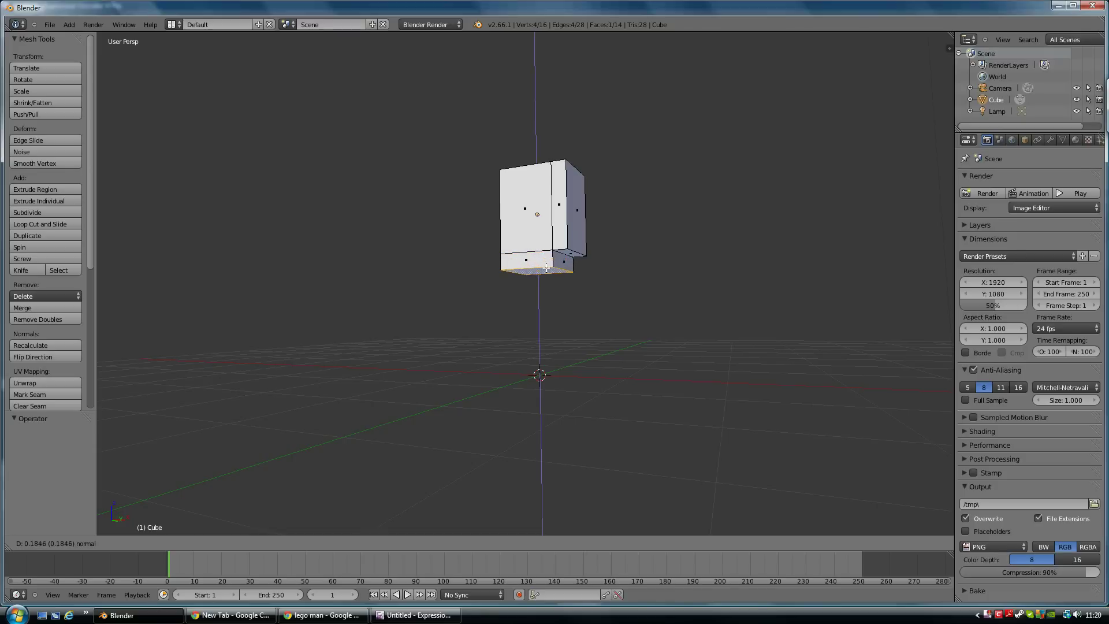
left_click(546, 269)
middle_click_drag(547, 268, 510, 250)
scroll(556, 258, "up", 3)
left_click_drag(487, 257, 487, 273)
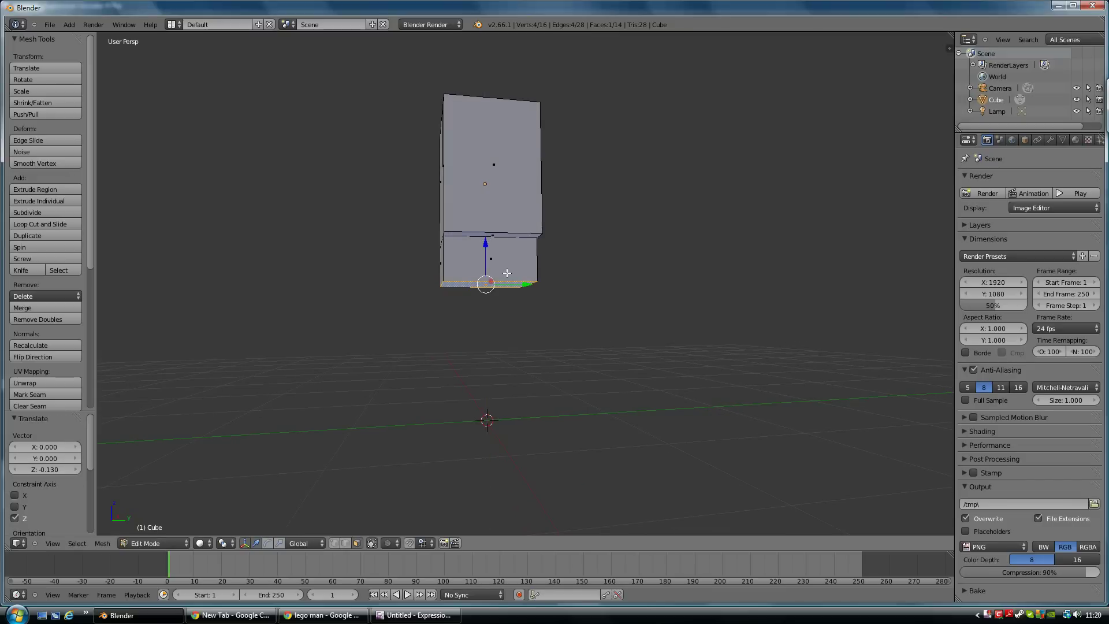
- Extrude the neck's bottom face down about 0.946 units to form the upper body
key("e")
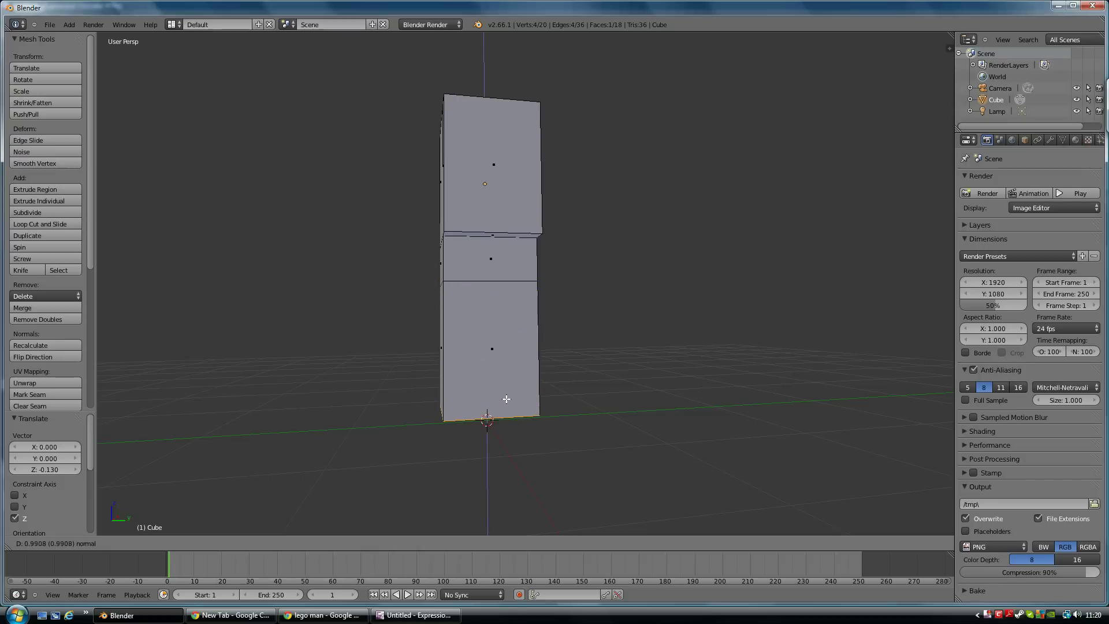
left_click(506, 395)
- Extrude the -Y side face of the upper body outward about 0.617 units along Y
middle_click_drag(517, 367, 456, 345)
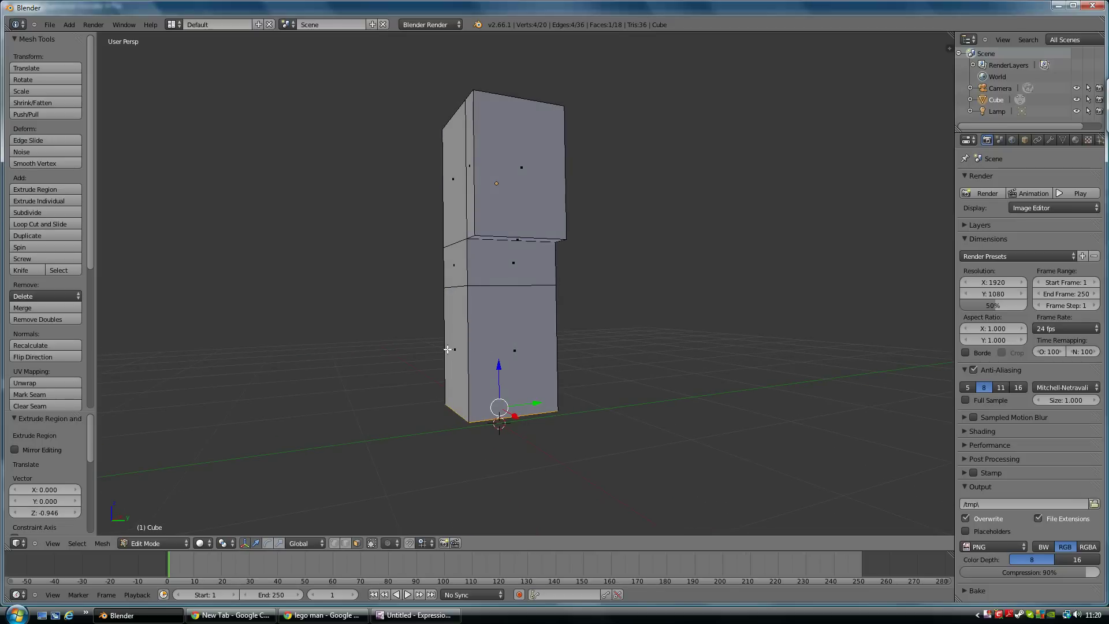
right_click(452, 351)
key("e")
key("Escape")
key("e")
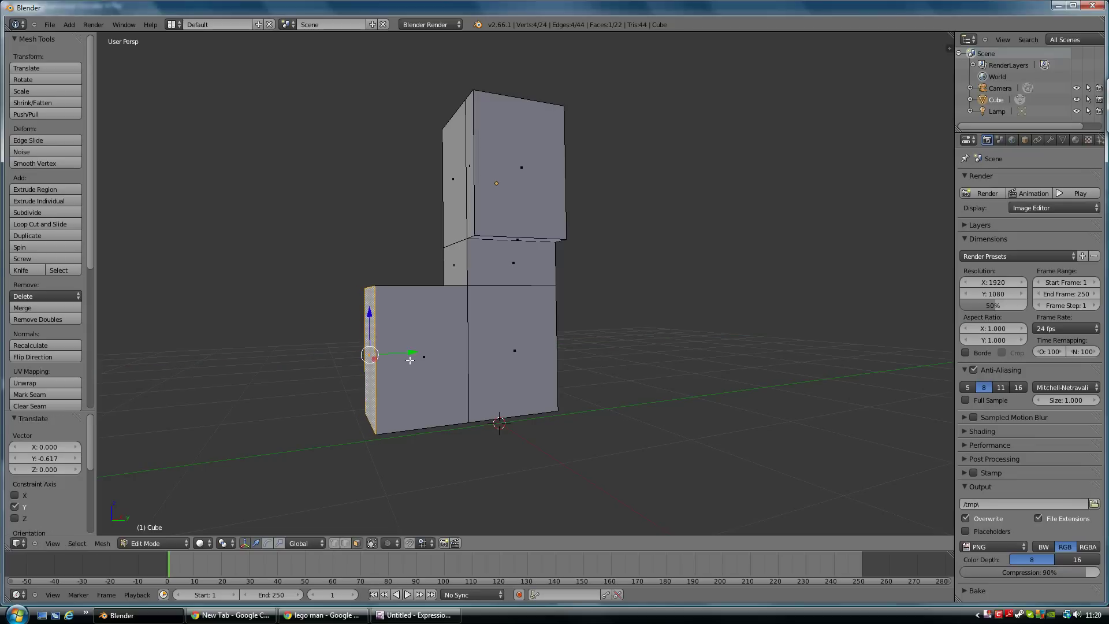
- Extrude the +Y side face of the upper body outward about 0.534 units and shift it about 0.054 units further along Y
middle_click_drag(410, 360, 497, 354)
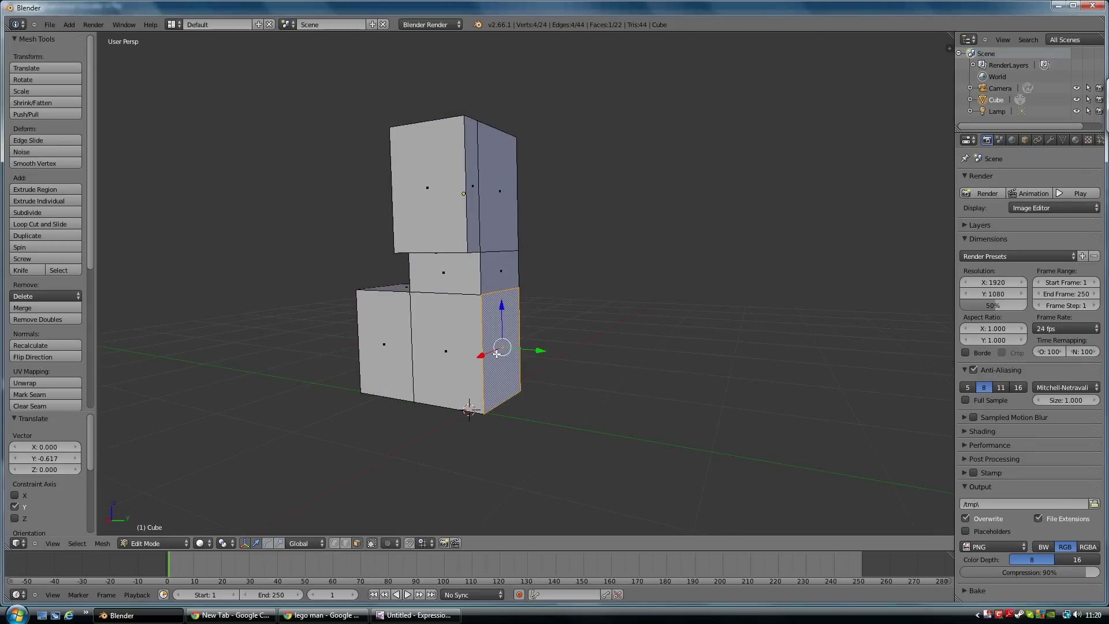
key("e")
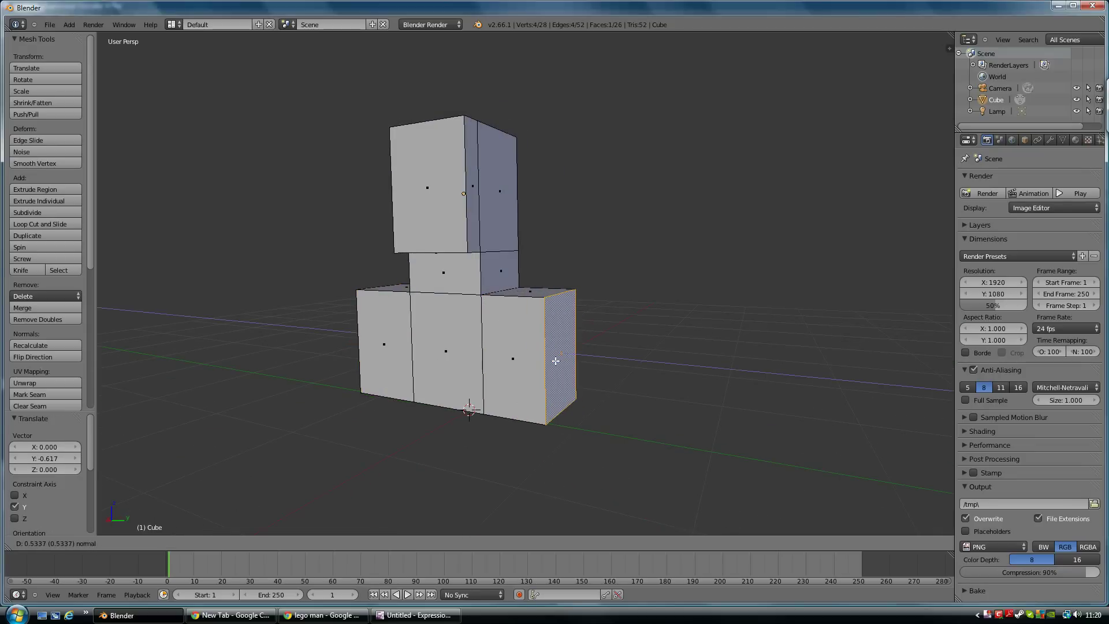
left_click(556, 361)
middle_click_drag(556, 360, 488, 341)
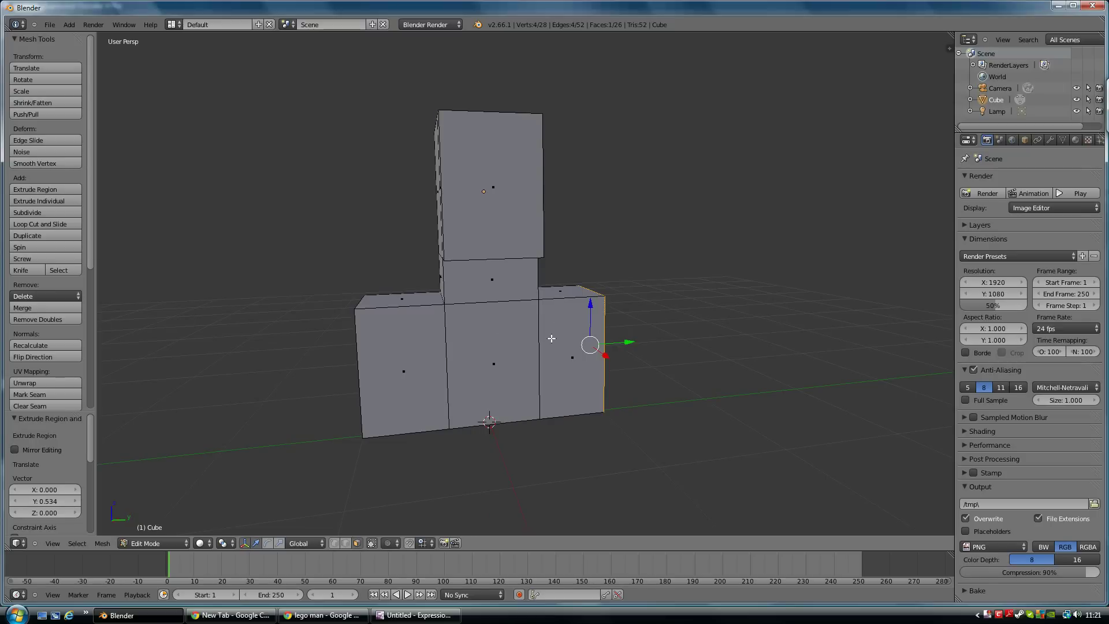
middle_click_drag(552, 339, 456, 364)
key("g")
left_click(634, 343)
- Extrude the three bottom faces of the upper body down together about 0.986 units
right_click(396, 389)
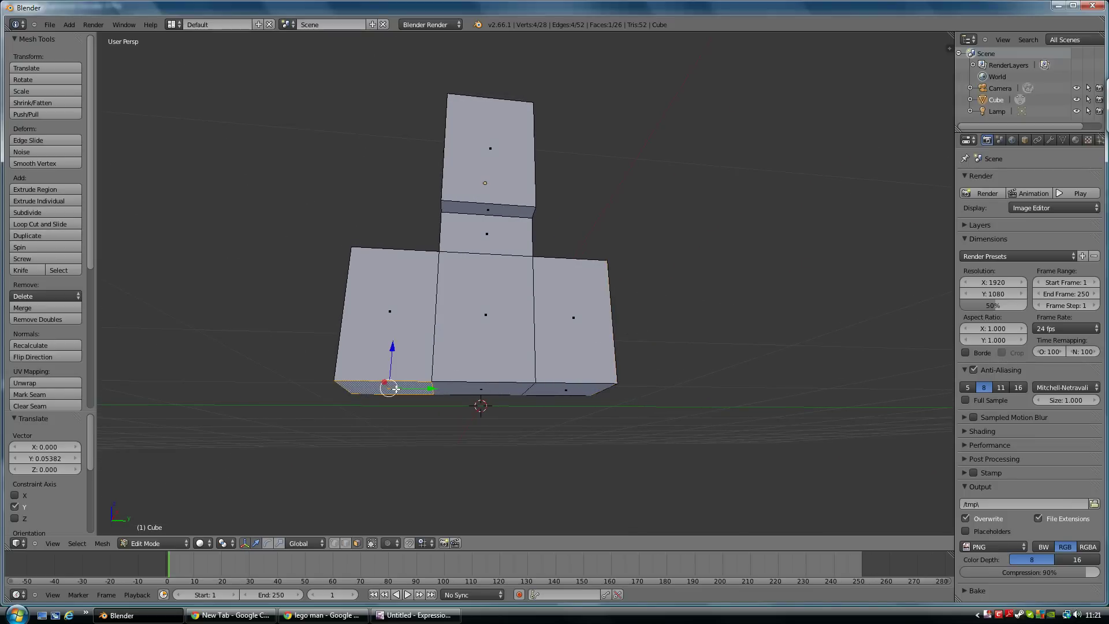
right_click(477, 386, "shift")
right_click(574, 389, "shift")
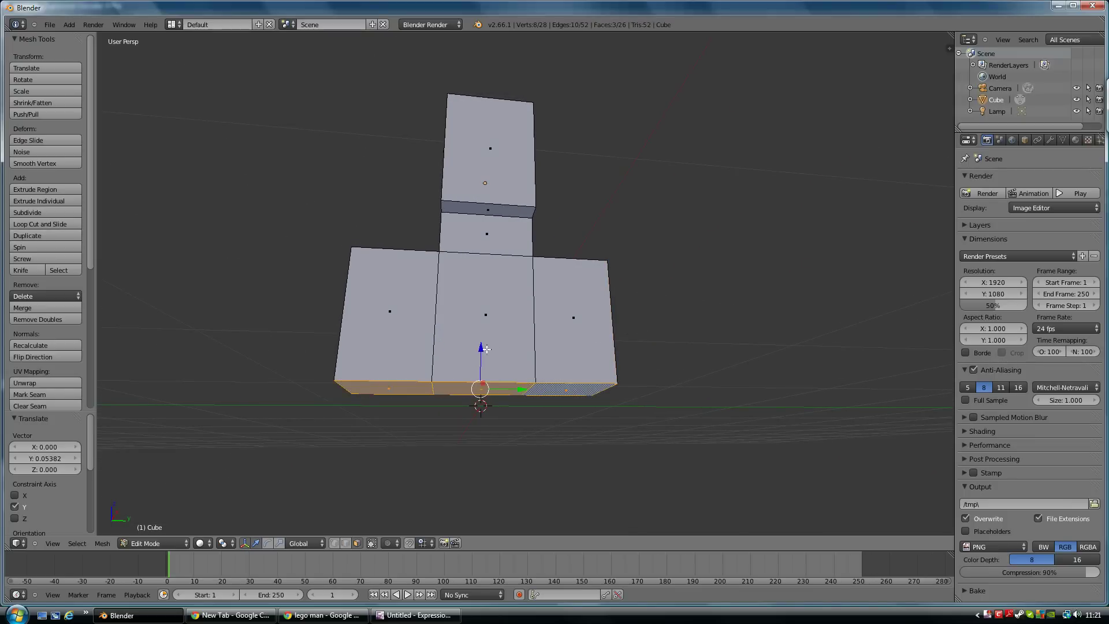
key("e")
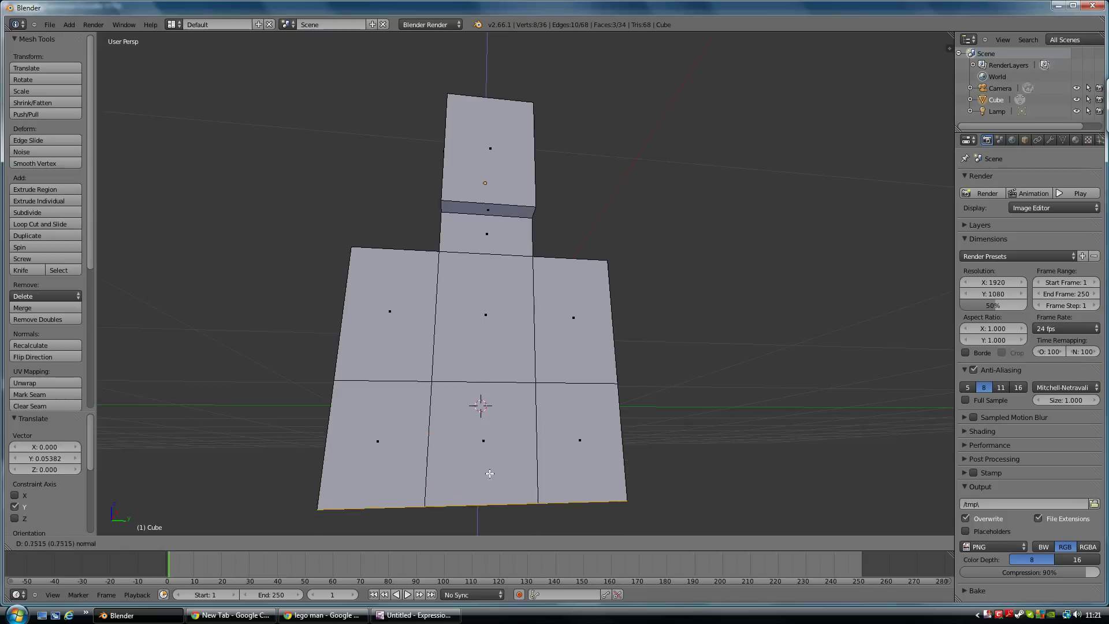
left_click(492, 498)
- Narrow the torso's bottom faces by scaling them to about 0.747 along Y
scroll(493, 498, "down", 4)
mouse_move(525, 375)
middle_mouse_down("shift")
mouse_move(515, 419)
mouse_move(524, 362)
middle_mouse_up("shift")
key("s")
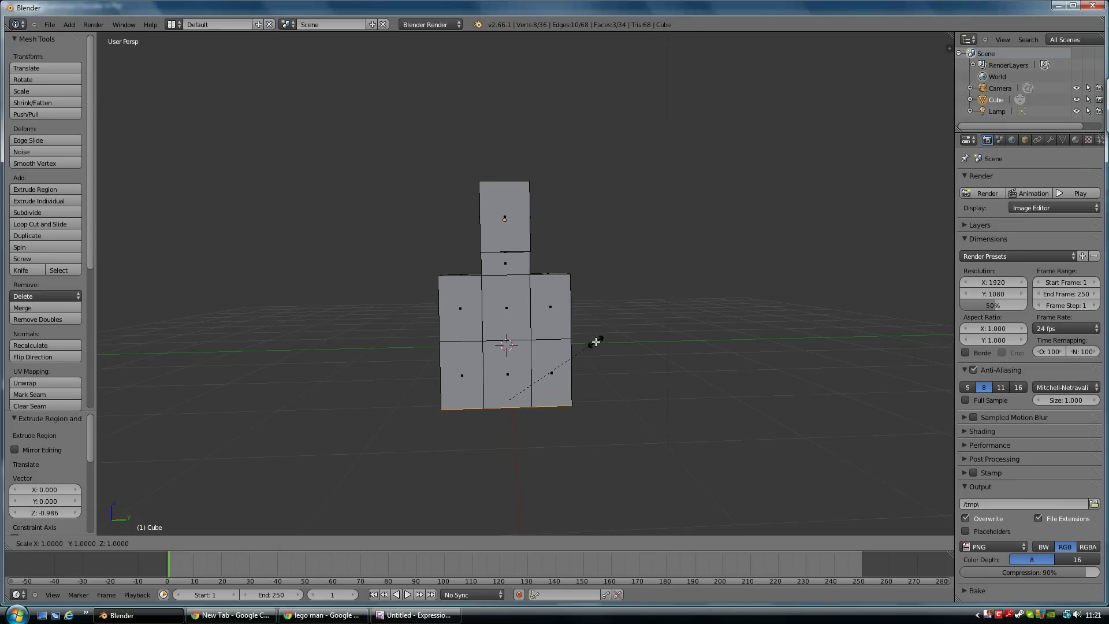
key("y")
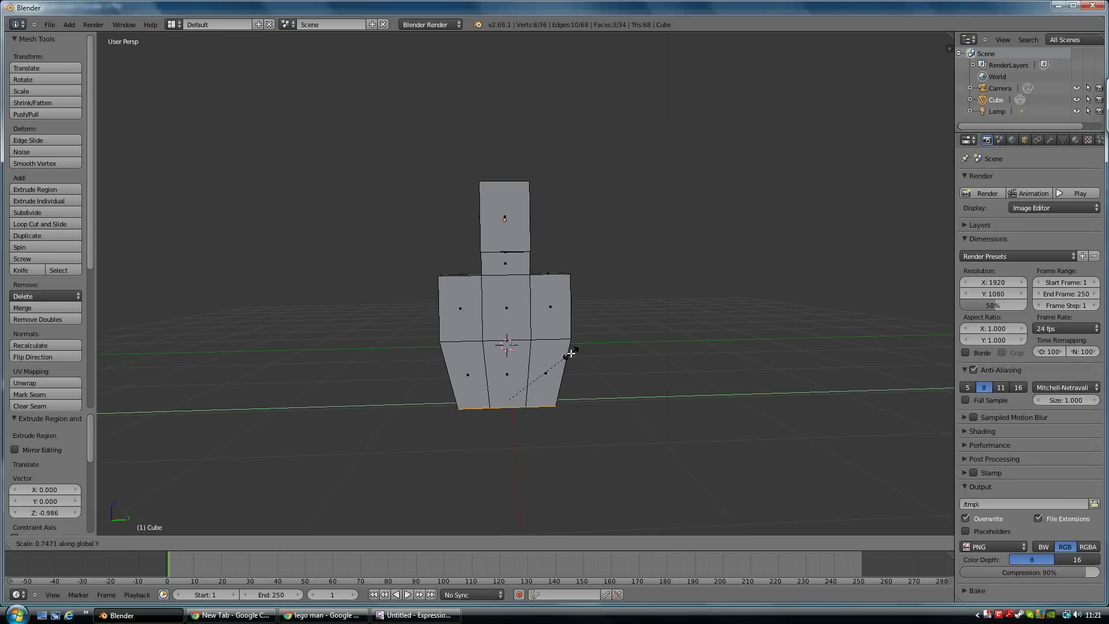
left_click(570, 353)
- Extrude the torso's bottom faces down about 0.727 units and scale them to about 0.82 along Y
middle_click_drag(570, 353, 542, 310)
key("e")
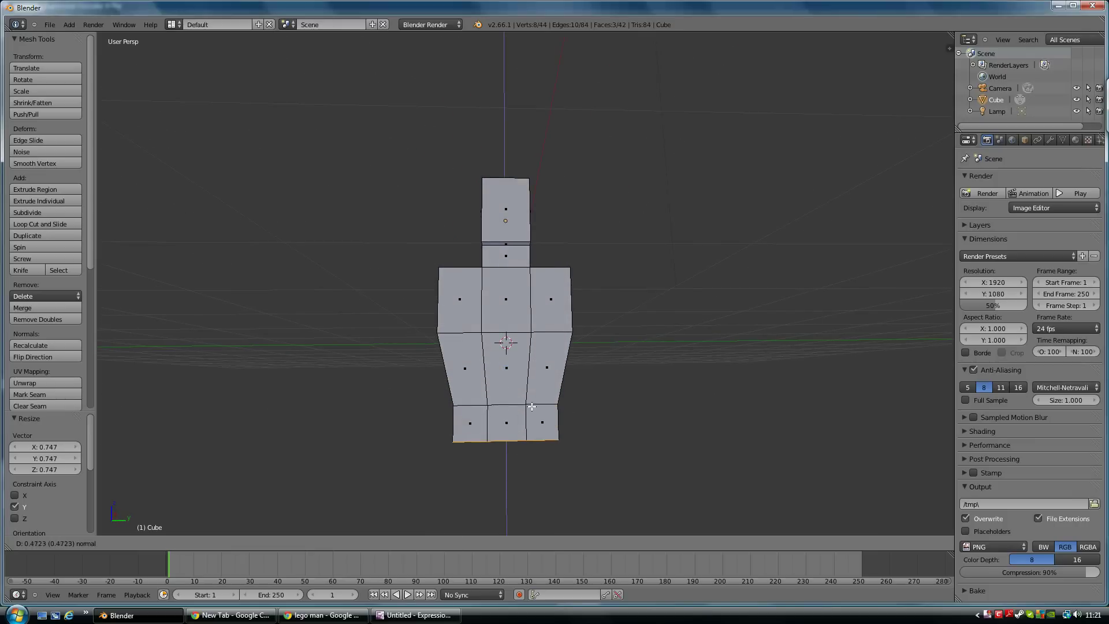
left_click(534, 422)
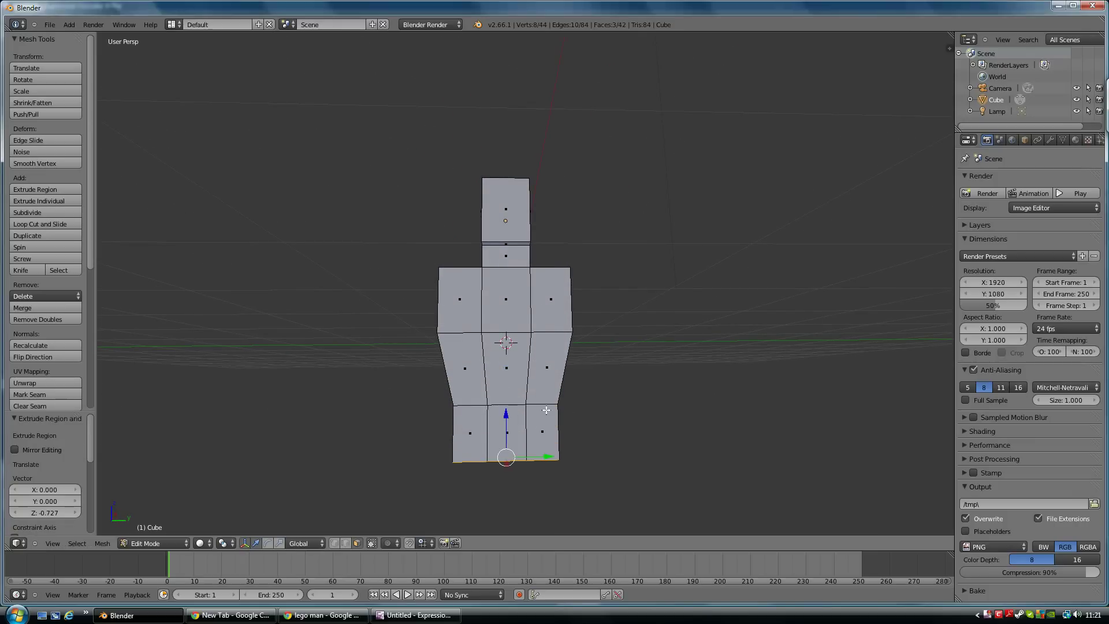
middle_click_drag(534, 422, 582, 360)
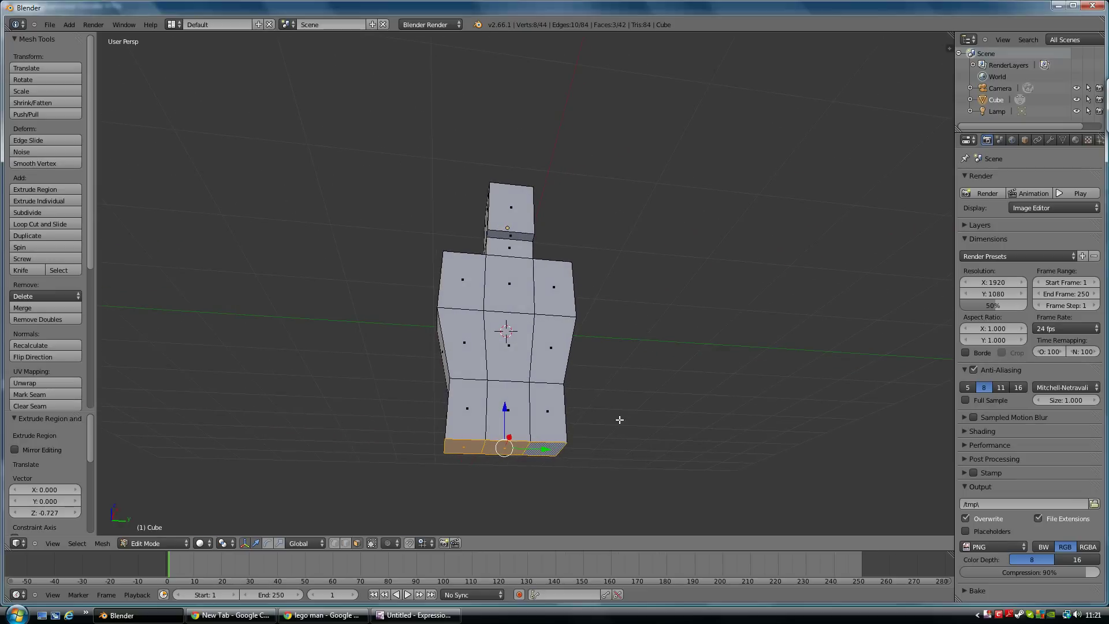
key("s")
key("y")
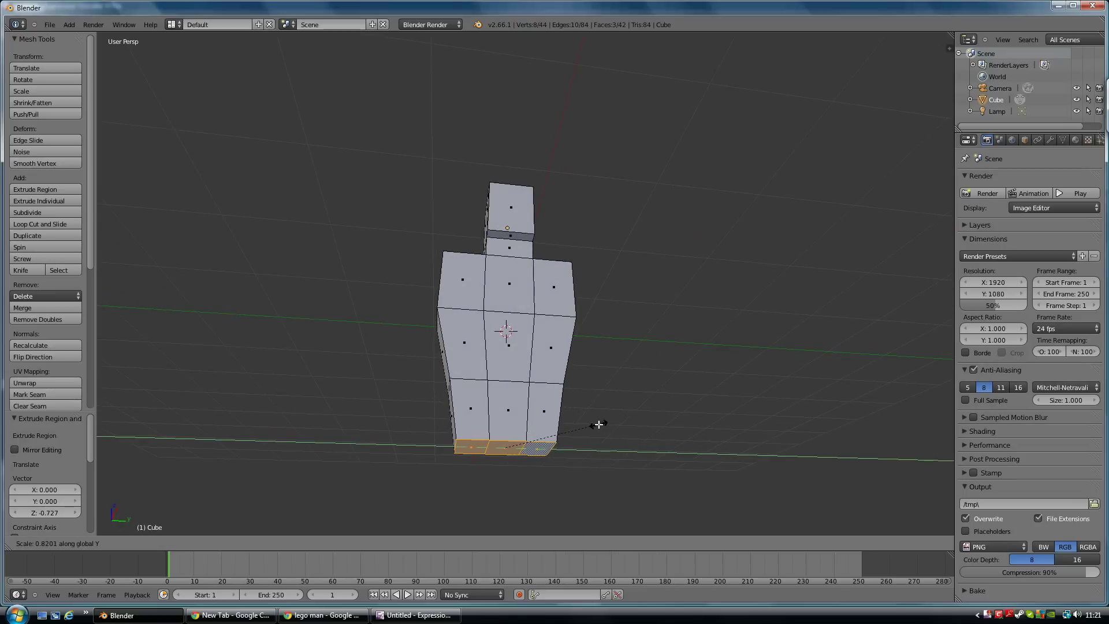
left_click(599, 425)
- Move the three +X chest faces at the top of the torso outward about 0.13 units along X
middle_click_drag(588, 418, 453, 364)
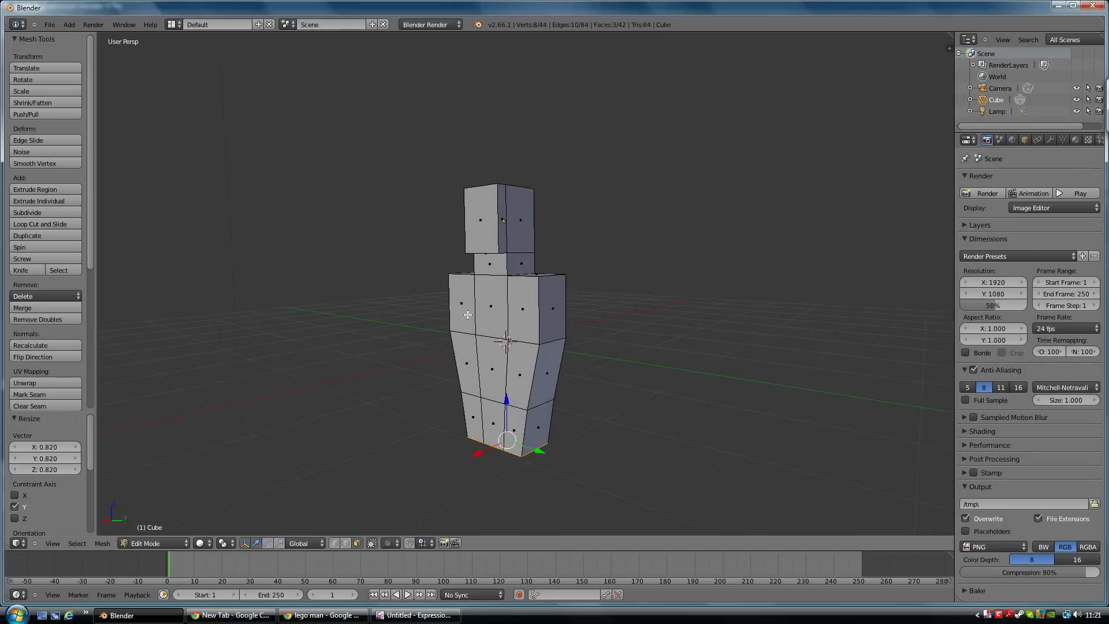
scroll(483, 308, "up", 2)
right_click(434, 319)
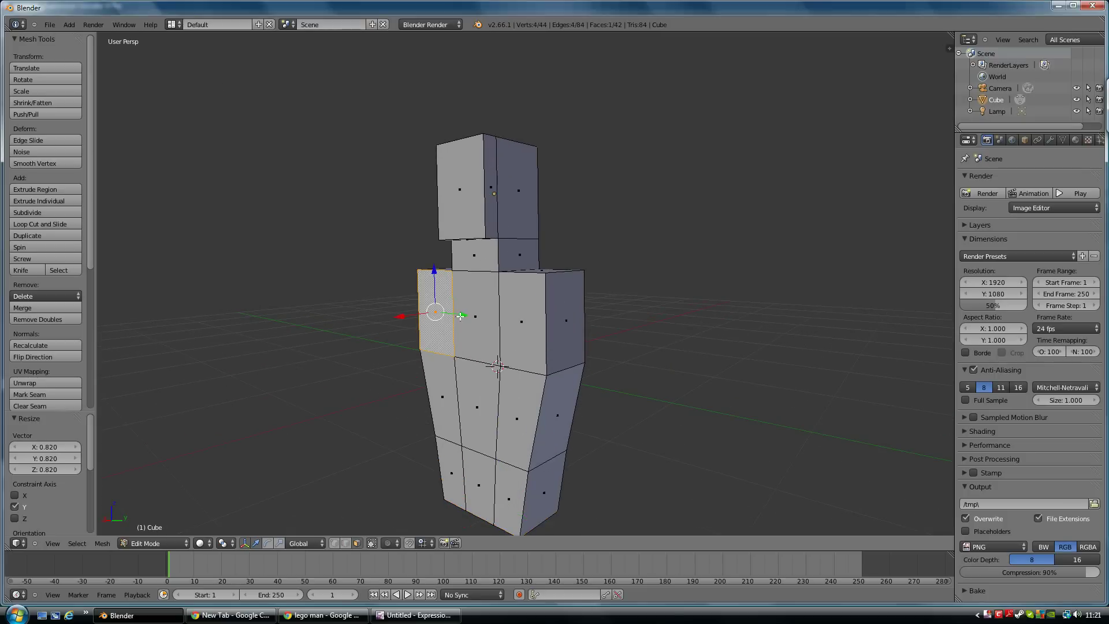
right_click(480, 317, "shift")
right_click(521, 322, "shift")
mouse_move(521, 323)
middle_mouse_down()
mouse_move(438, 313)
mouse_move(520, 326)
middle_mouse_up()
key("g")
key("x")
left_click(428, 313)
- Move the -X faces at the top of the torso outward about 0.122 units along X
right_click(521, 326)
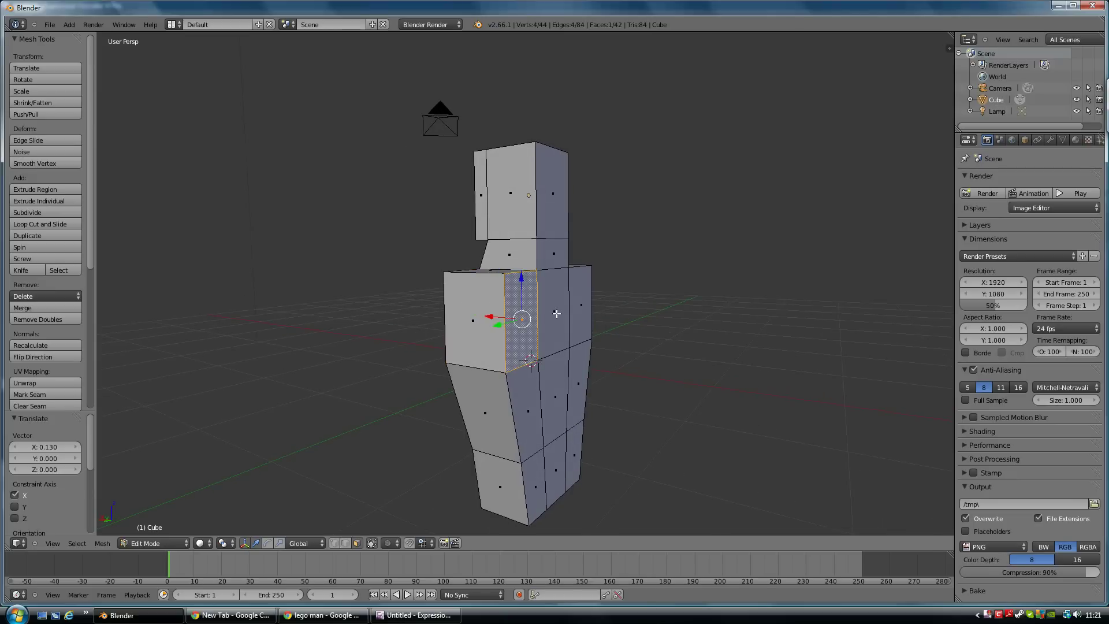
right_click(585, 272, "shift")
middle_click_drag(585, 271, 578, 297)
key("g")
key("x")
left_click(514, 306)
- Select both outer Y side faces of the chest and scale them inward to about 0.841 along Y
middle_click_drag(506, 324, 560, 297)
right_click(472, 278)
right_click(614, 300, "shift")
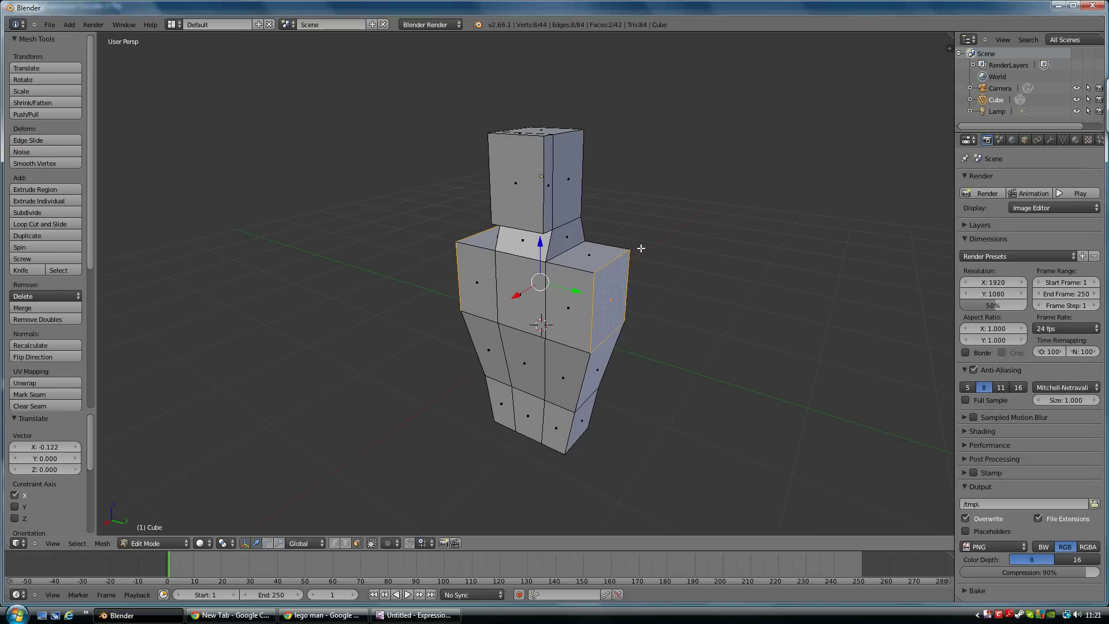
key("s")
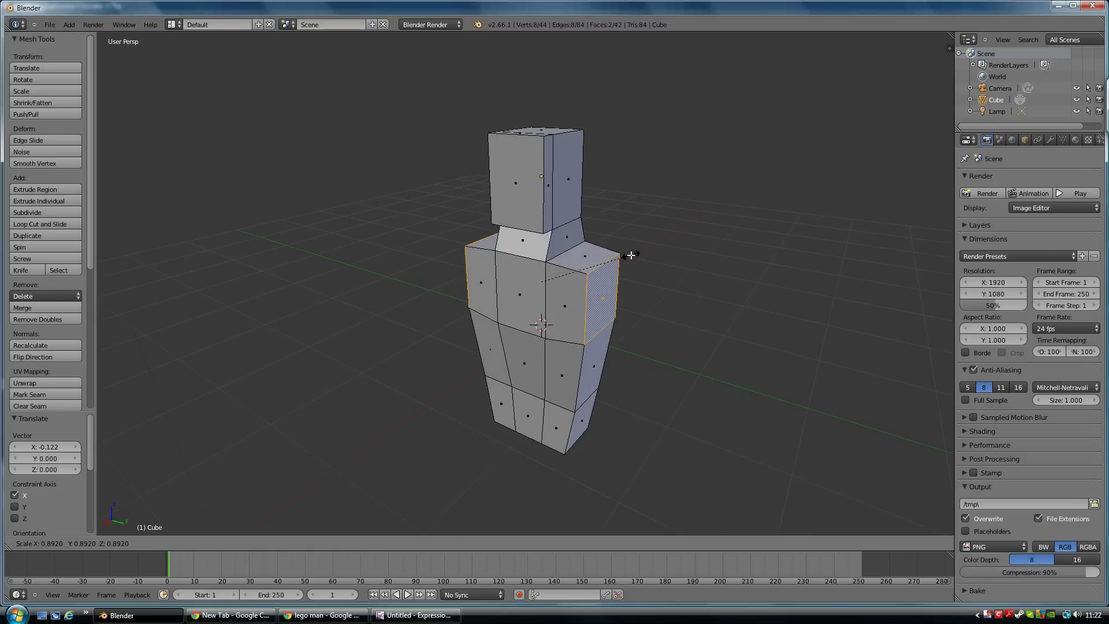
key("y")
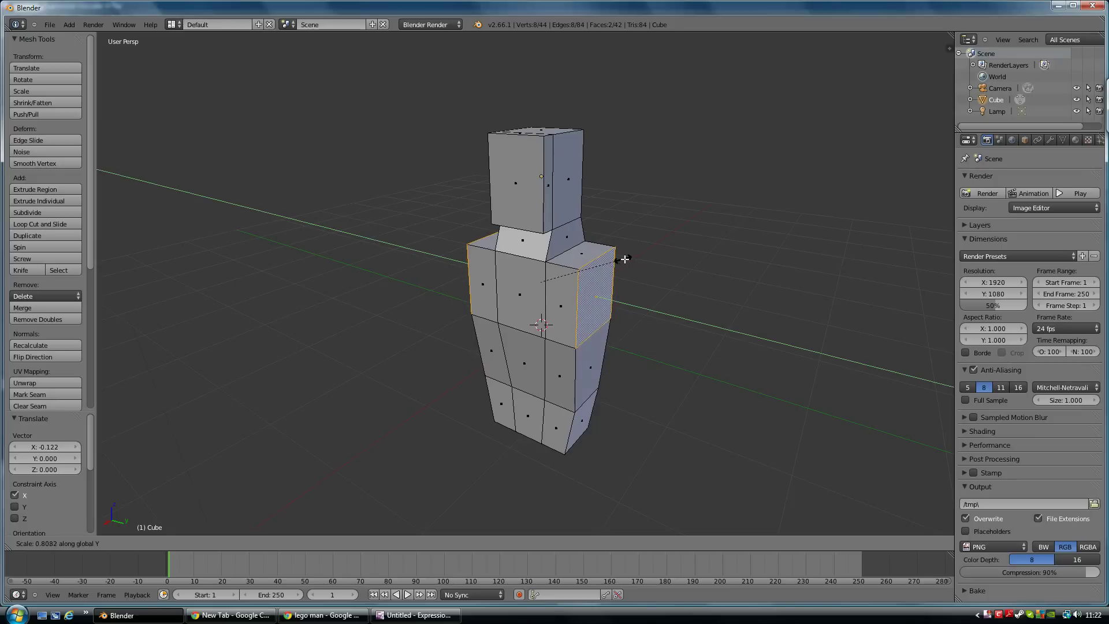
left_click(624, 256)
- Extrude the chest's +Y side face outward about 0.281 units to start the shoulder
middle_click_drag(624, 256, 595, 287)
right_click(596, 287)
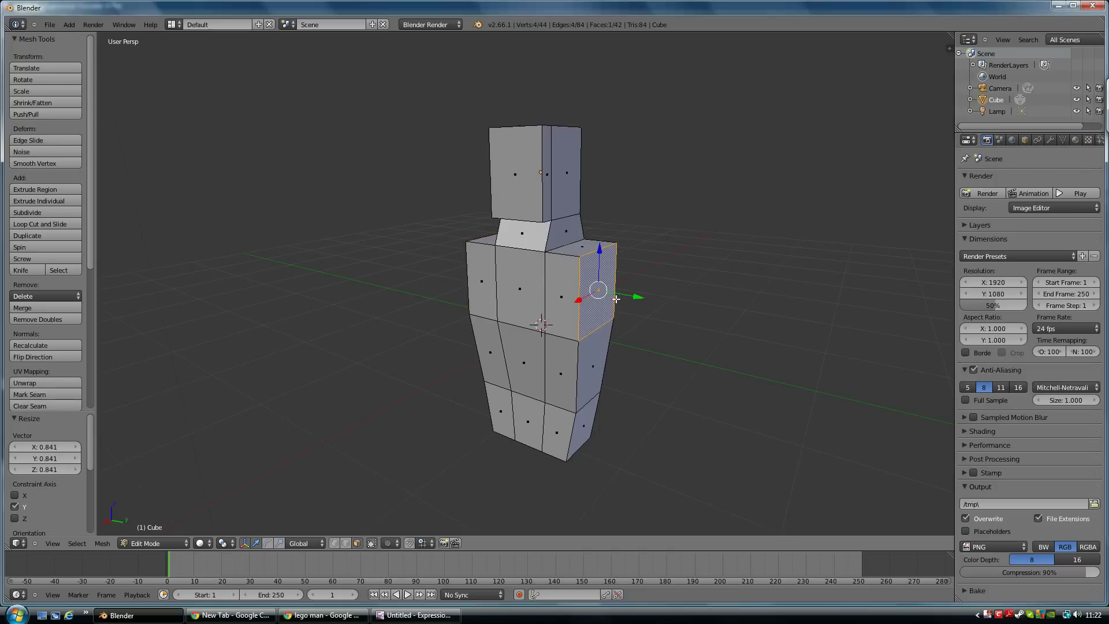
key("e")
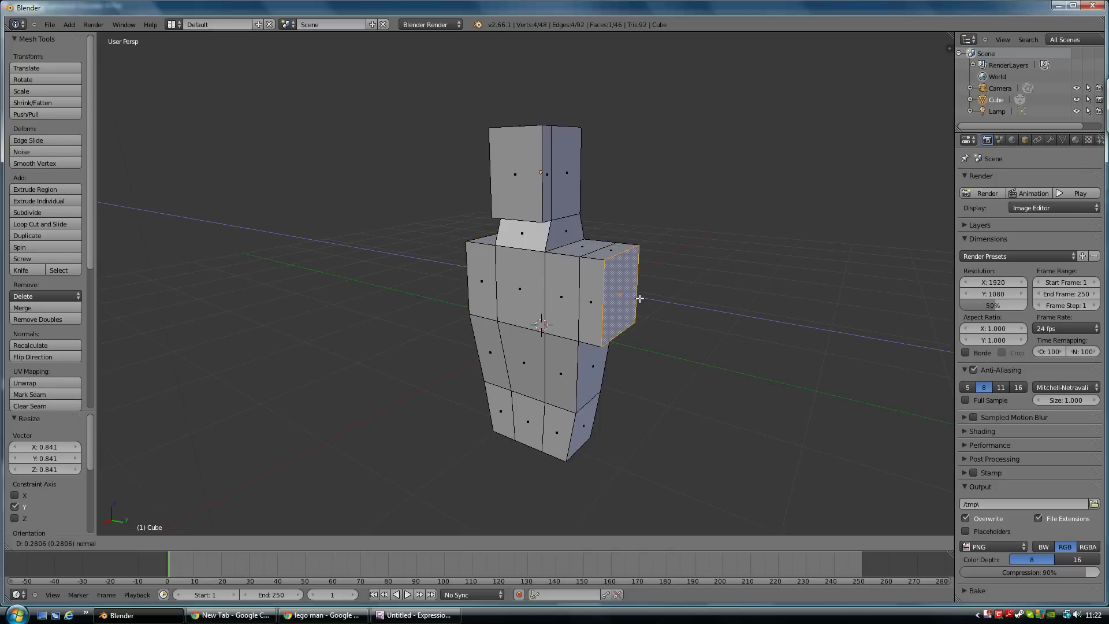
left_click(640, 299)
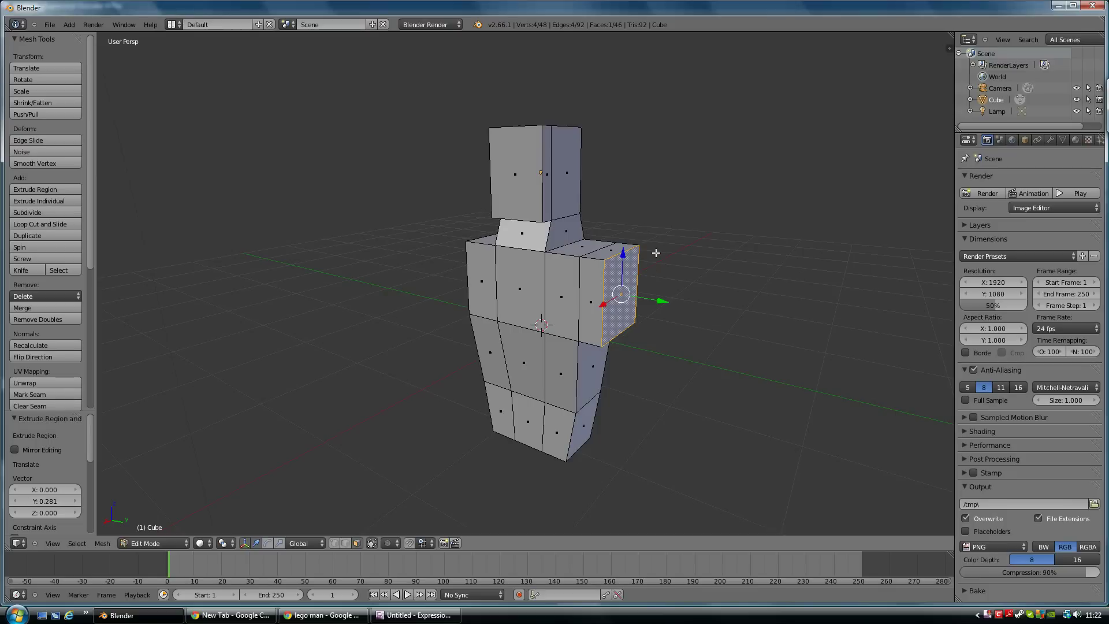
- Scale the shoulder's end face to about 0.553 along Z and raise it slightly along Z
key("s")
key("z")
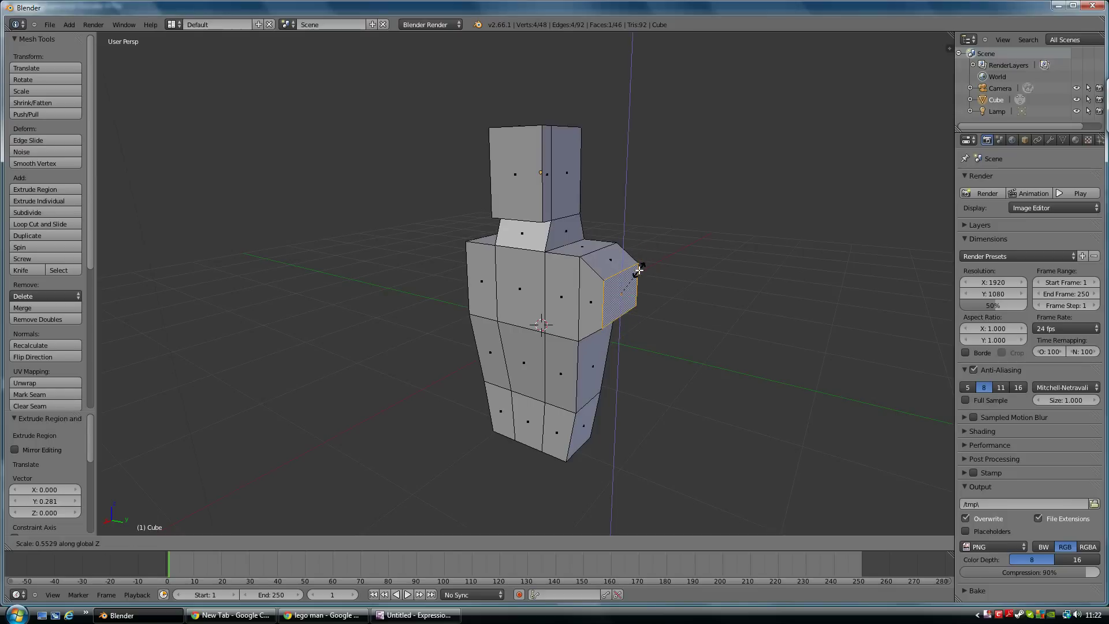
left_click(640, 270)
key("g")
key("z")
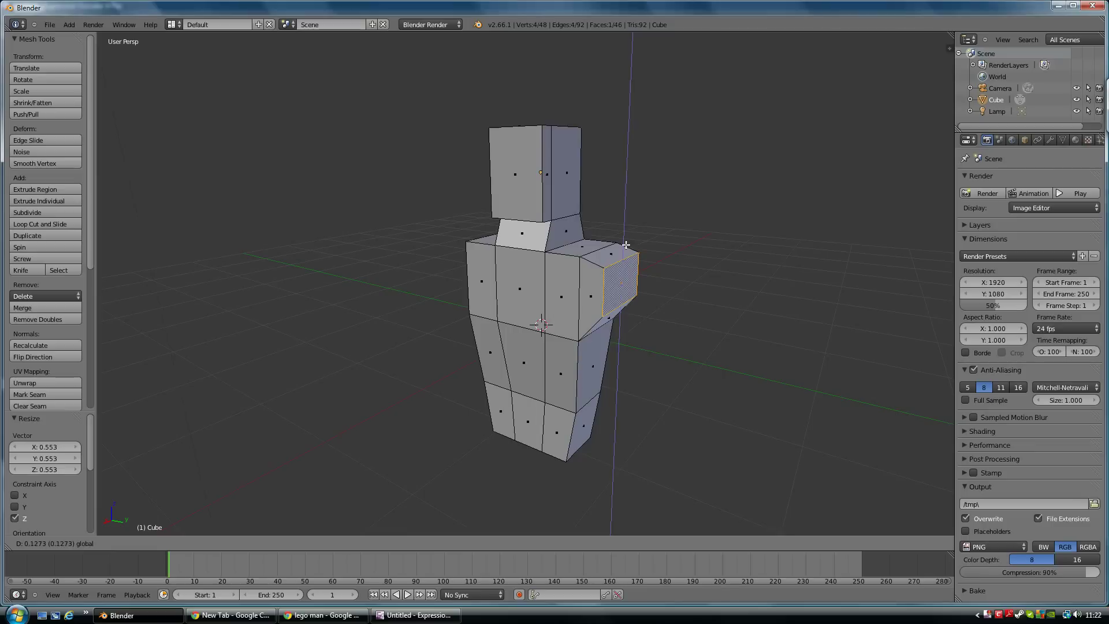
left_click(631, 248)
- Extrude the arm outward along Y from the shoulder in five segments of about 0.811, 0.292, 0.754, 0.136 and 0.546 units
middle_click_drag(631, 247, 638, 285)
key("e")
left_click(715, 288)
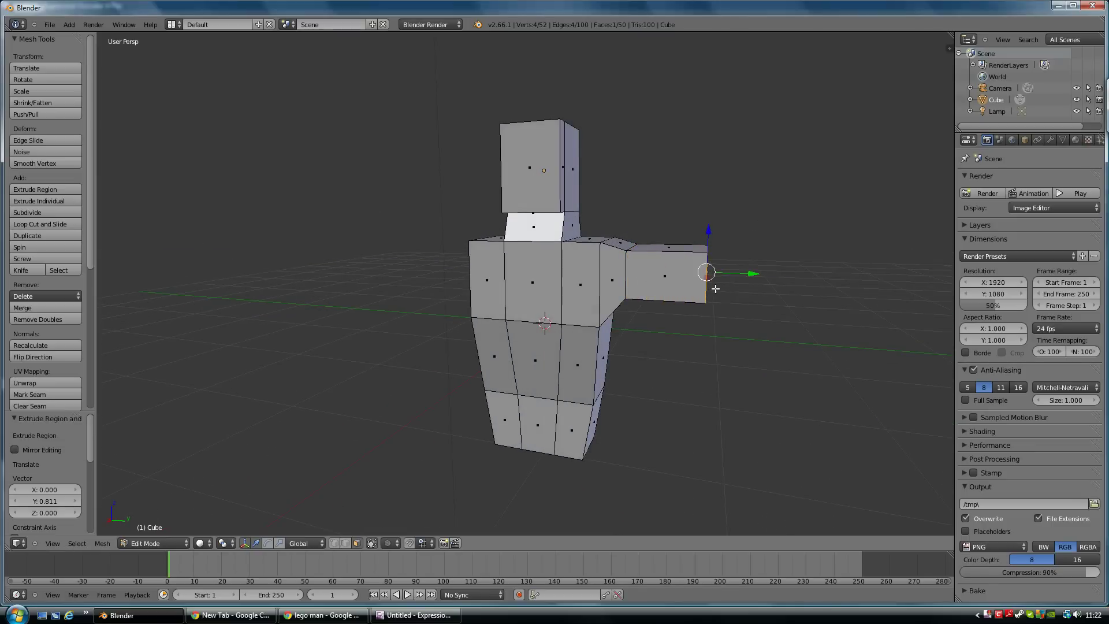
key("e")
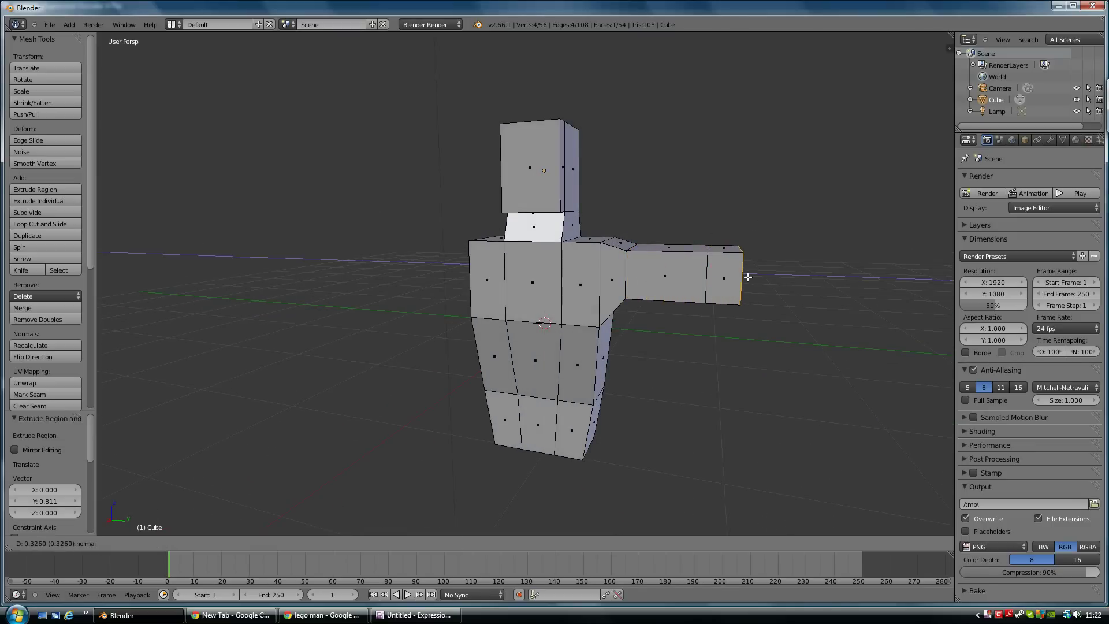
left_click(744, 278)
key("e")
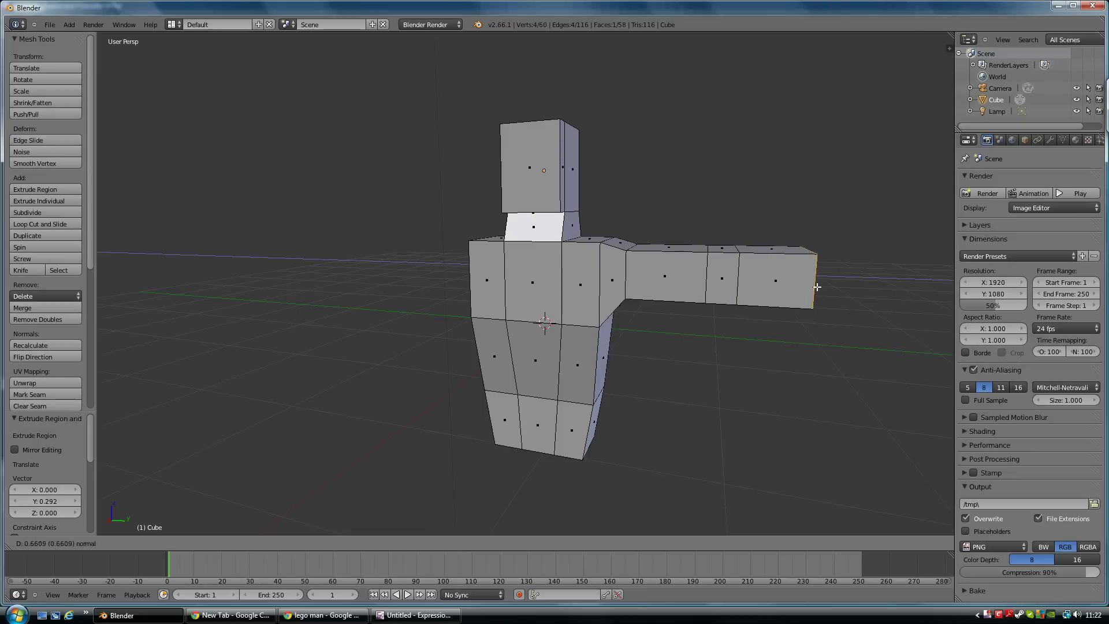
left_click(825, 287)
key("e")
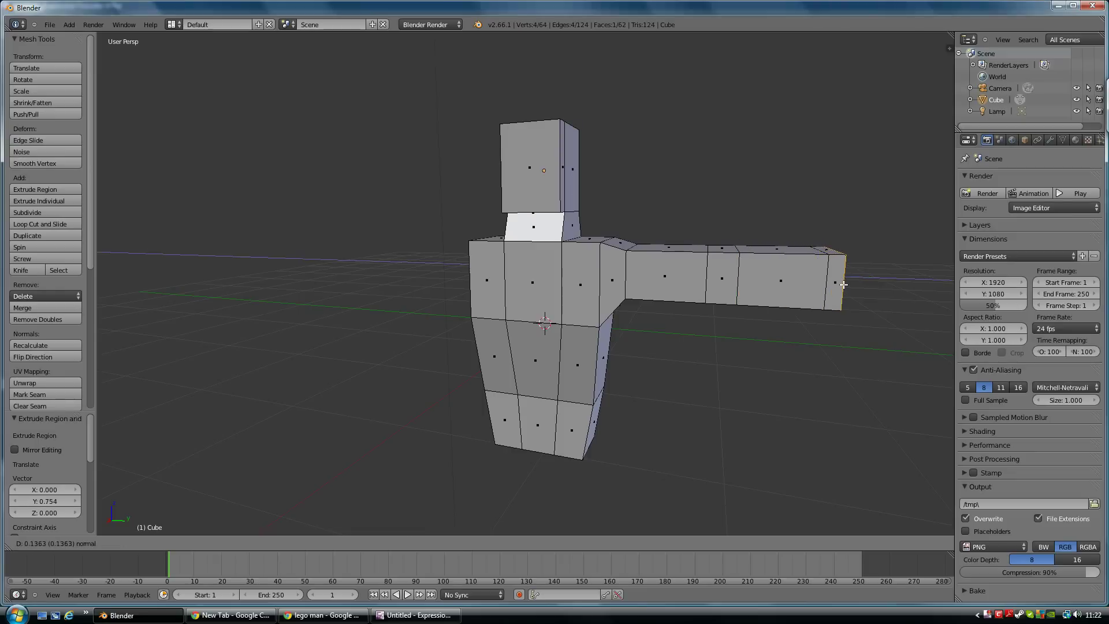
left_click(843, 284)
key("e")
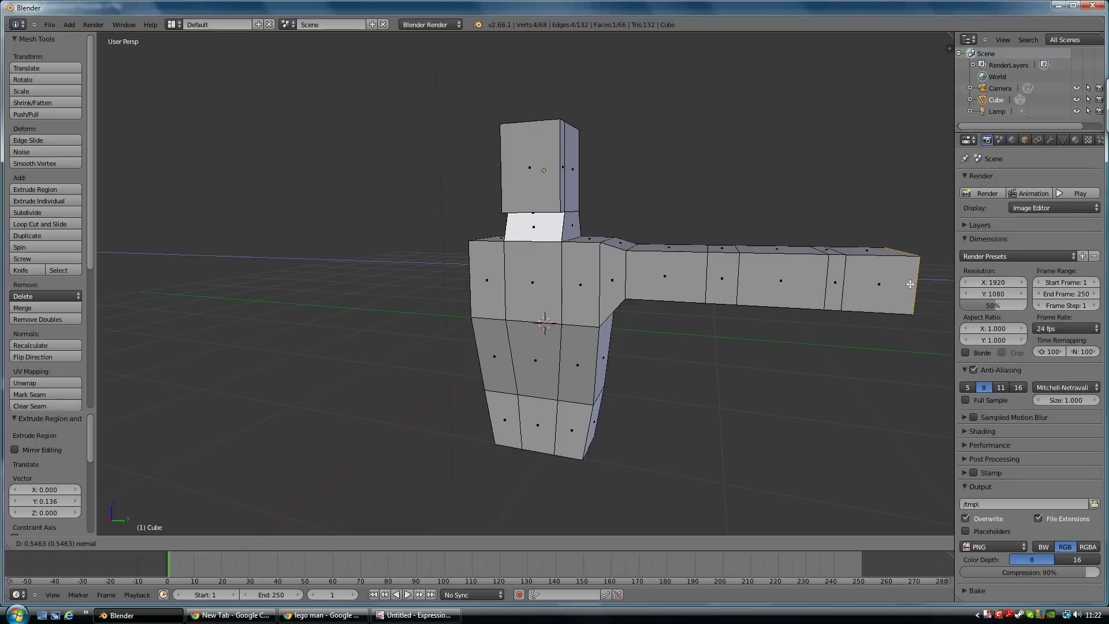
left_click(894, 285)
- Flatten the hand's end face by scaling it to about 0.327 along Z
middle_click_drag(894, 285, 784, 293)
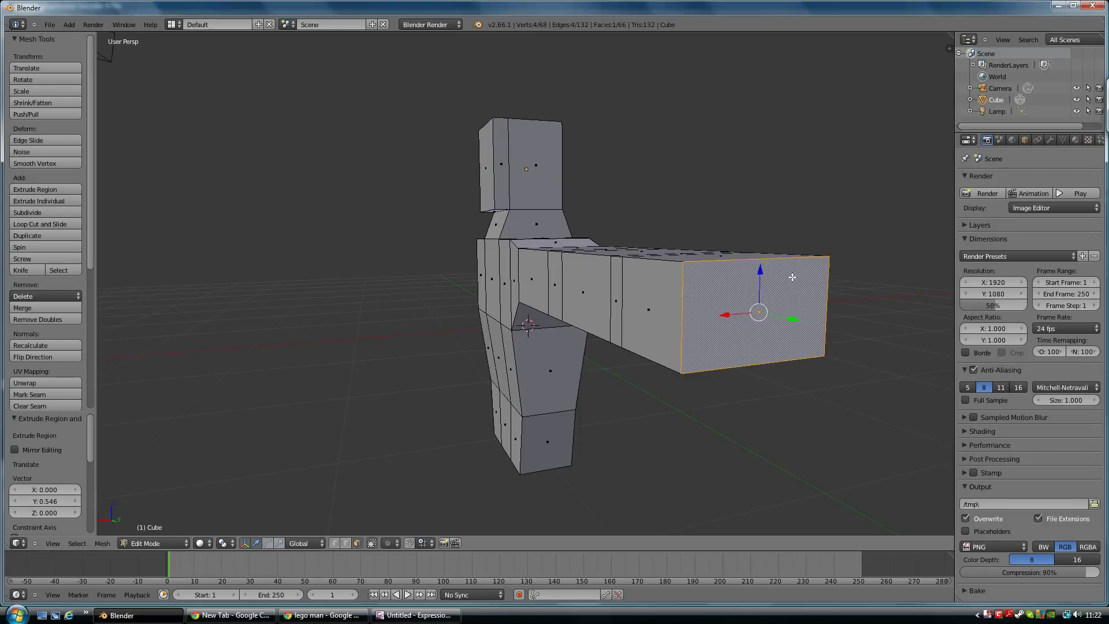
key("s")
key("z")
left_click(765, 297)
- Select the +X side faces of the forearm, wrist and hand and move them inward about 0.239 units along X
mouse_move(667, 300)
middle_mouse_down()
mouse_move(696, 297)
mouse_move(673, 317)
middle_mouse_up()
right_click(613, 377)
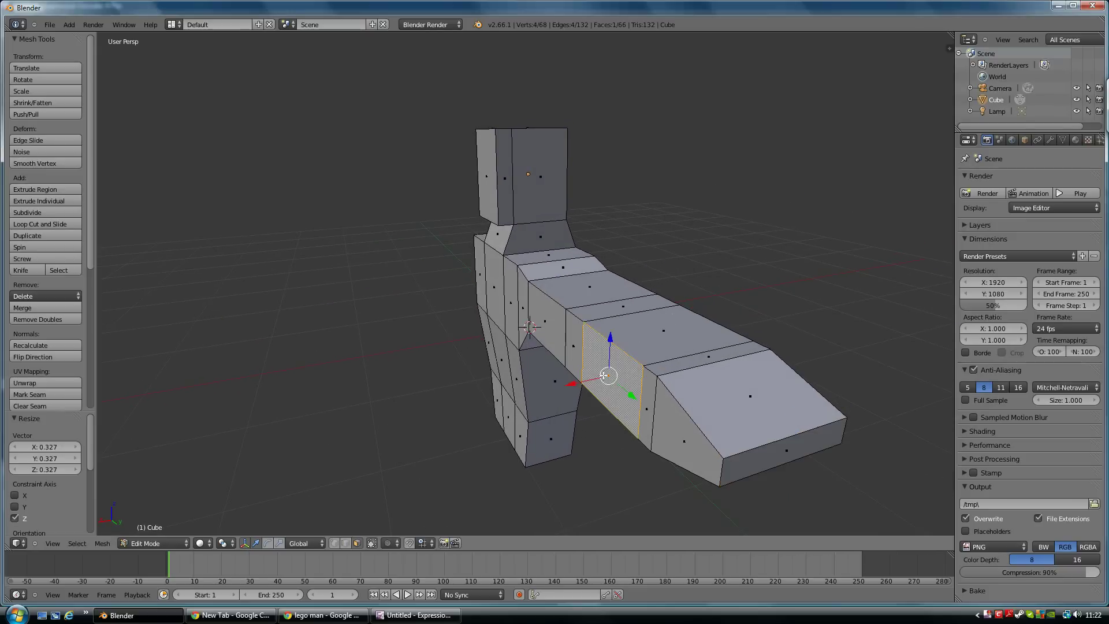
right_click(646, 411, "shift")
right_click(687, 442, "shift")
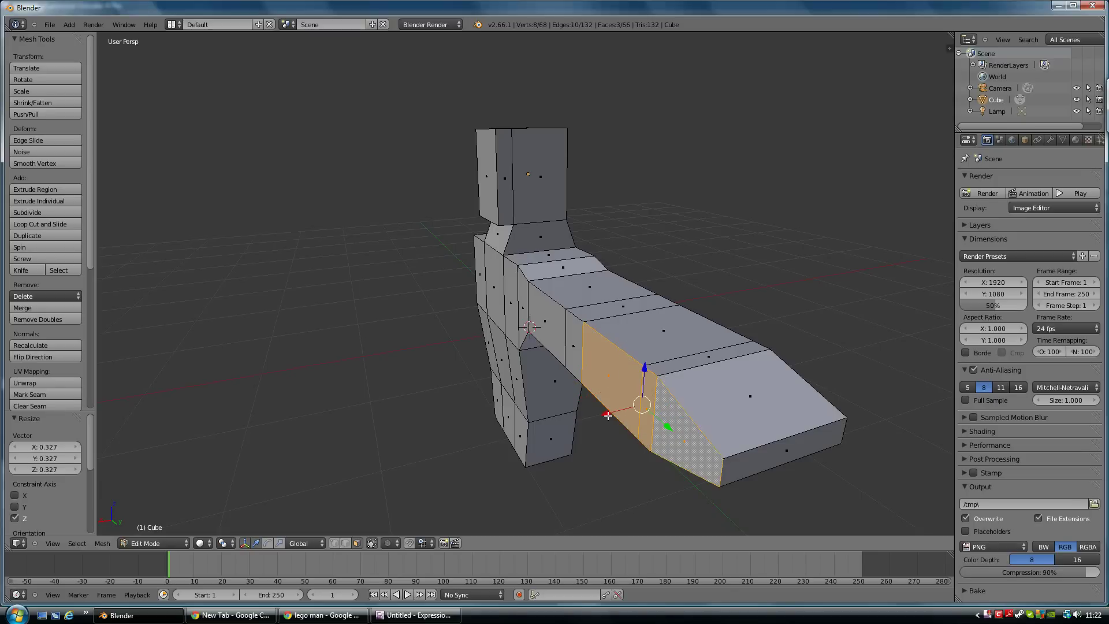
left_click_drag(608, 415, 582, 364)
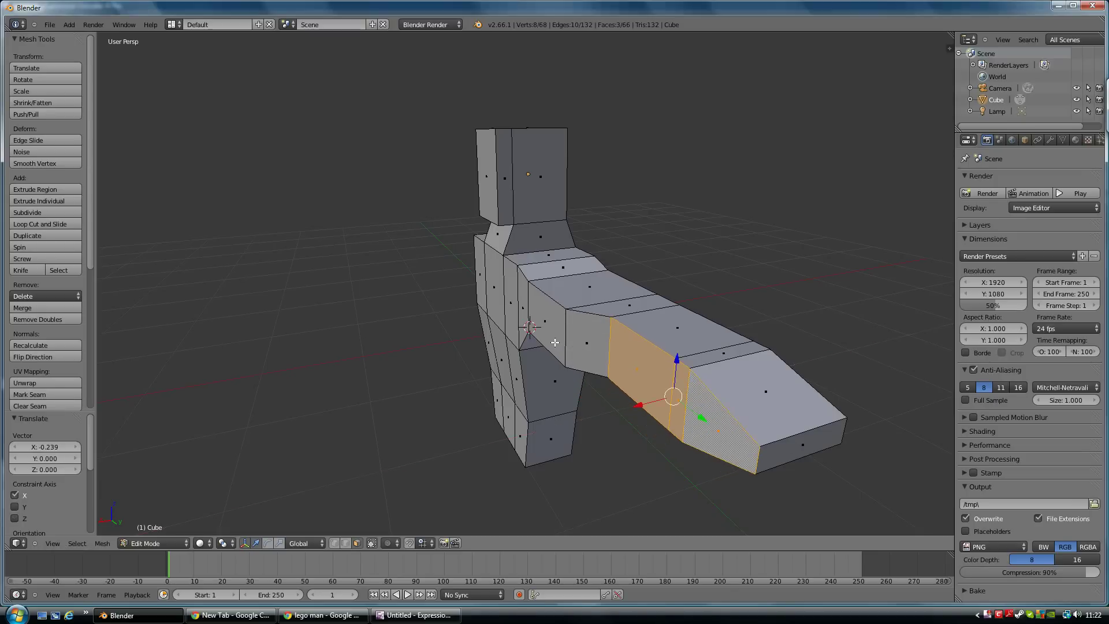
- Select the -X side faces of the forearm, wrist and hand and move them inward about 0.094 units along X
middle_click_drag(555, 343, 555, 330)
mouse_move(587, 378)
middle_mouse_down()
mouse_move(626, 381)
mouse_move(597, 374)
middle_mouse_up()
right_click(462, 380)
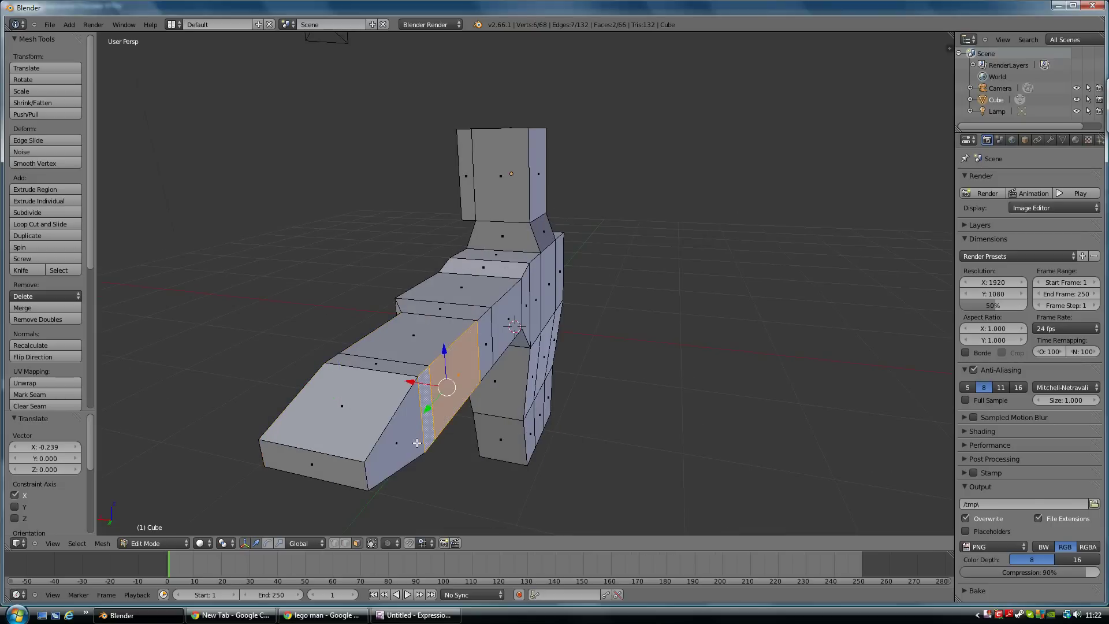
right_click(395, 403, "shift")
key("g")
key("x")
left_click(395, 402)
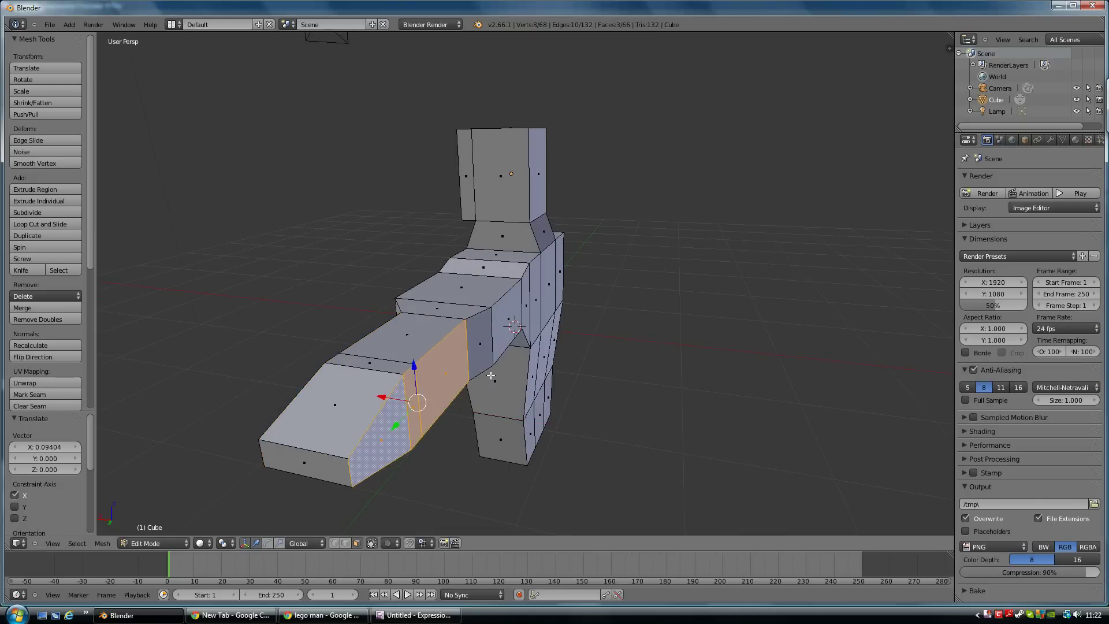
middle_click_drag(394, 402, 581, 349)
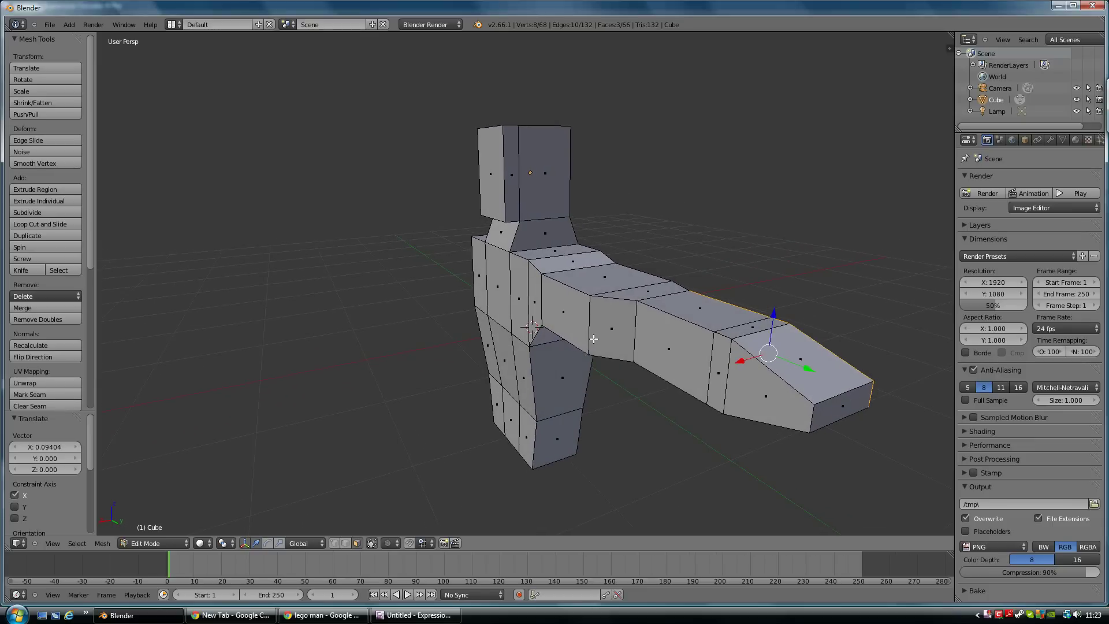
- In edge selection, move the +X side vertical edge between the upper arm and elbow about -0.094 units along X
key("ctrl+Tab")
left_click(561, 328)
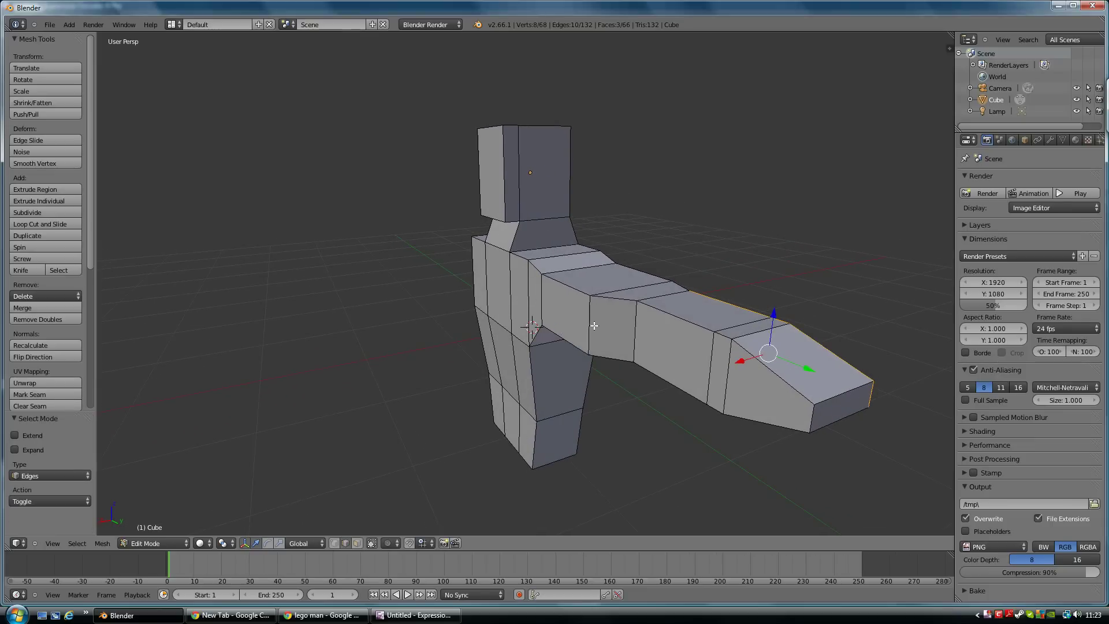
right_click(593, 325)
left_click_drag(561, 334, 556, 334)
- Scale the two inner edges of the torso's underside to about 0.244 along Y and switch to face selection
middle_click_drag(556, 334, 592, 344)
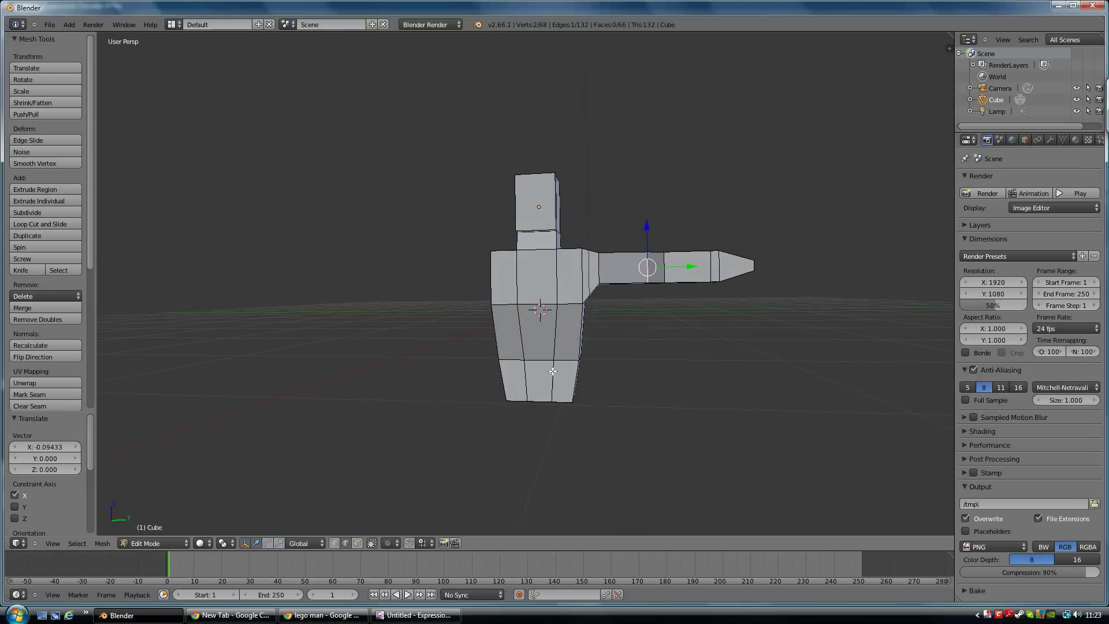
key("ctrl+Tab")
key("Escape")
middle_click_drag(539, 394, 544, 334)
scroll(561, 384, "up", 2)
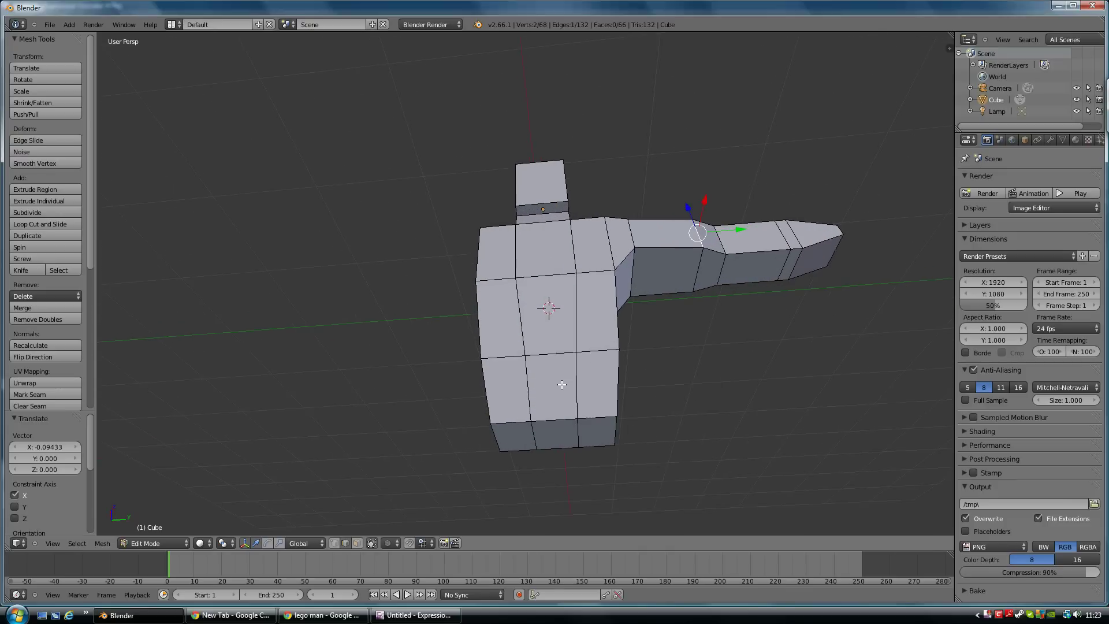
right_click(578, 428)
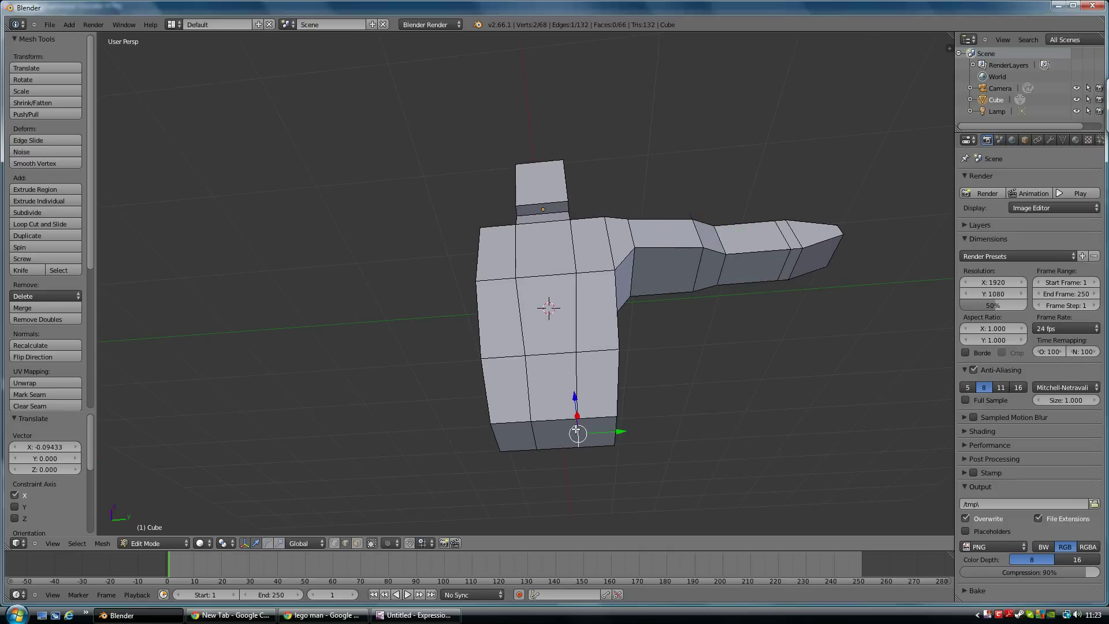
right_click(532, 438, "shift")
key("s")
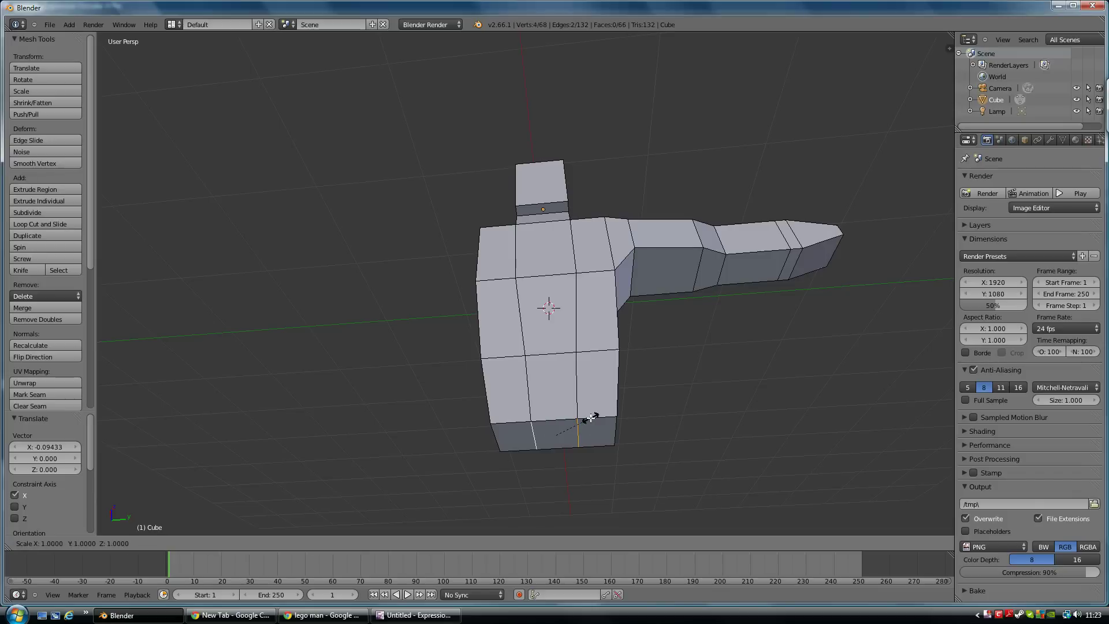
key("y")
left_click(576, 432)
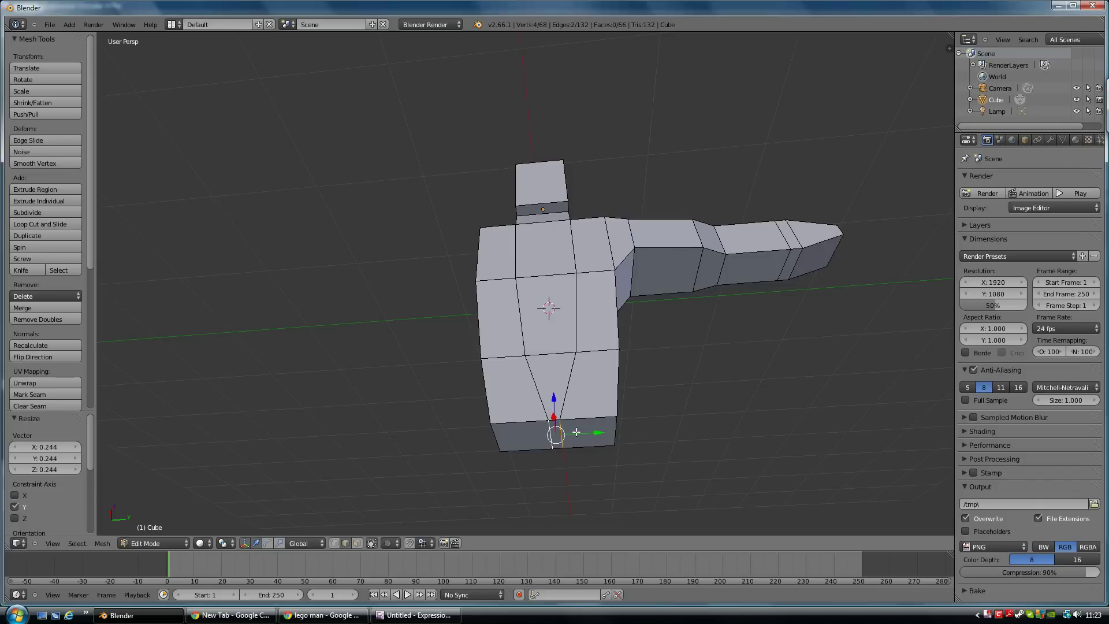
key("ctrl+Tab")
left_click(584, 447)
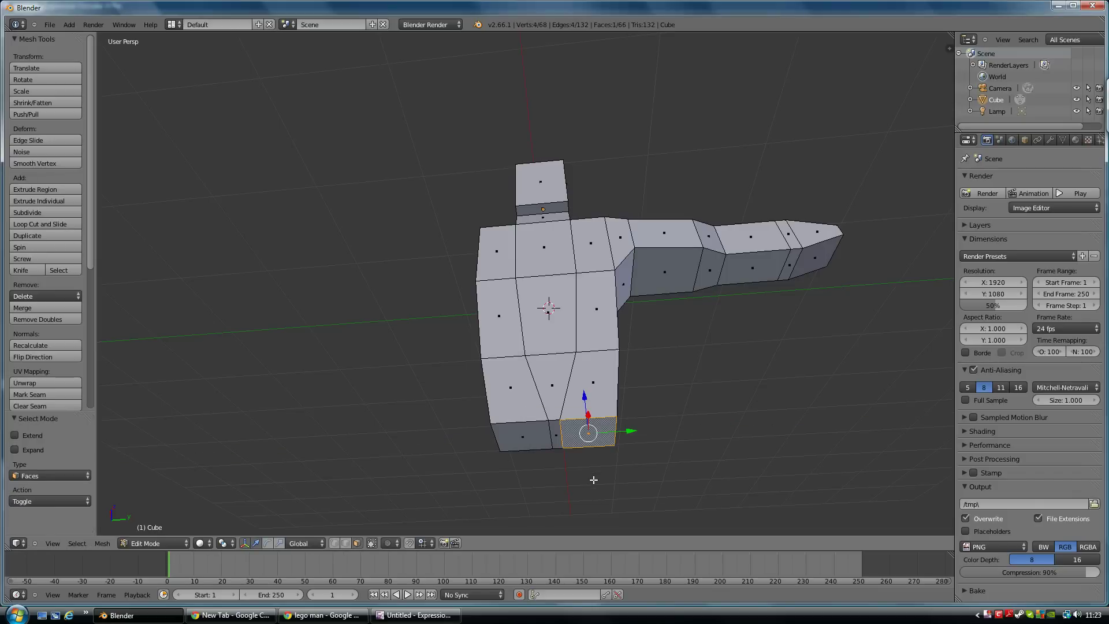
- Extrude the +Y bottom face of the torso downward about 0.770 units as a thigh
key("e")
left_click(608, 561)
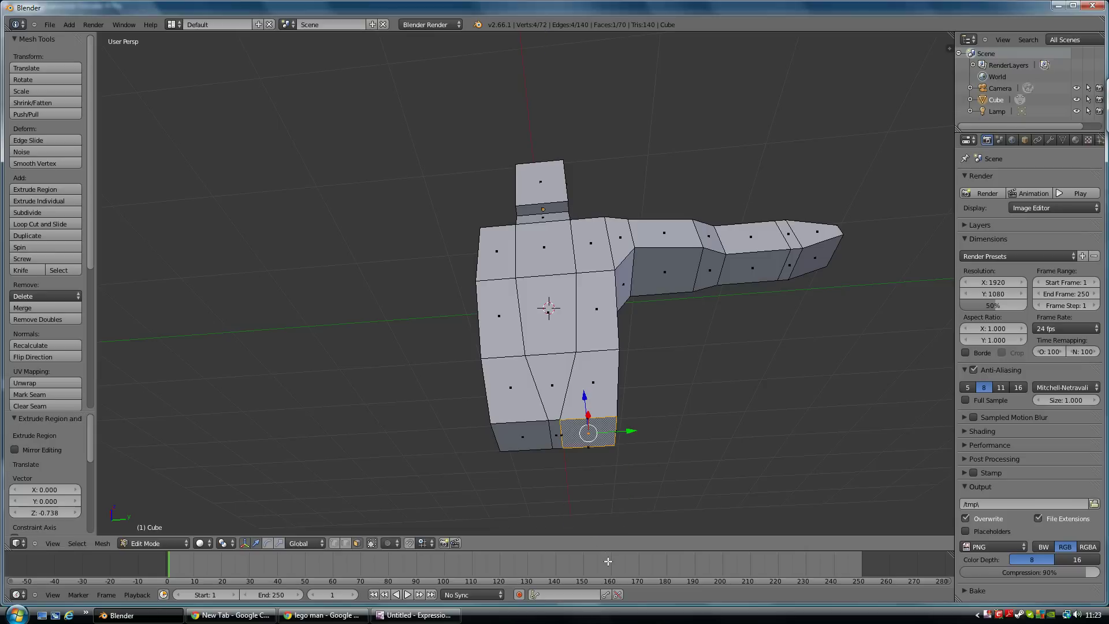
middle_click_drag(601, 419, 598, 433)
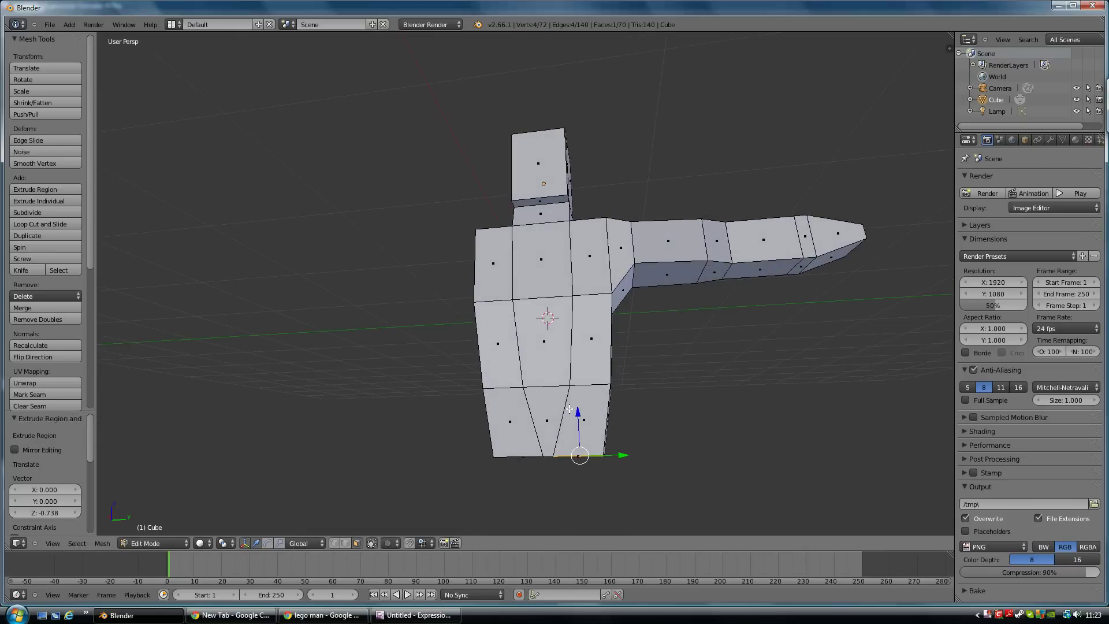
left_click_drag(578, 412, 595, 508)
middle_click_drag(601, 456, 610, 367, "shift")
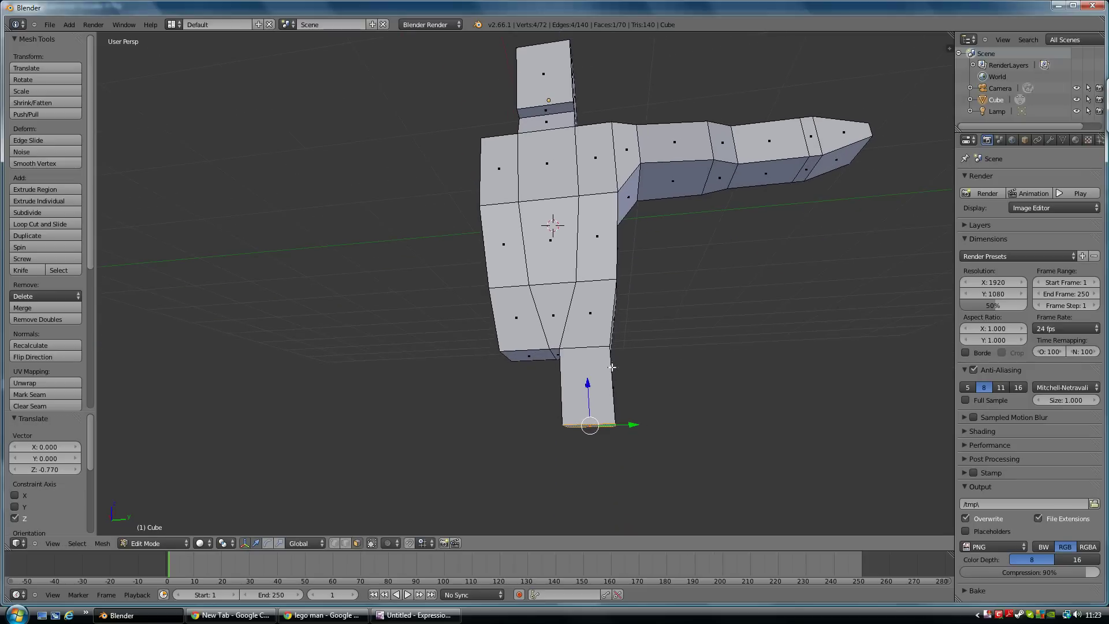
- Try extruding the leg's end face downward another 0.480 units or so, and undo that segment
key("e")
right_click(602, 403)
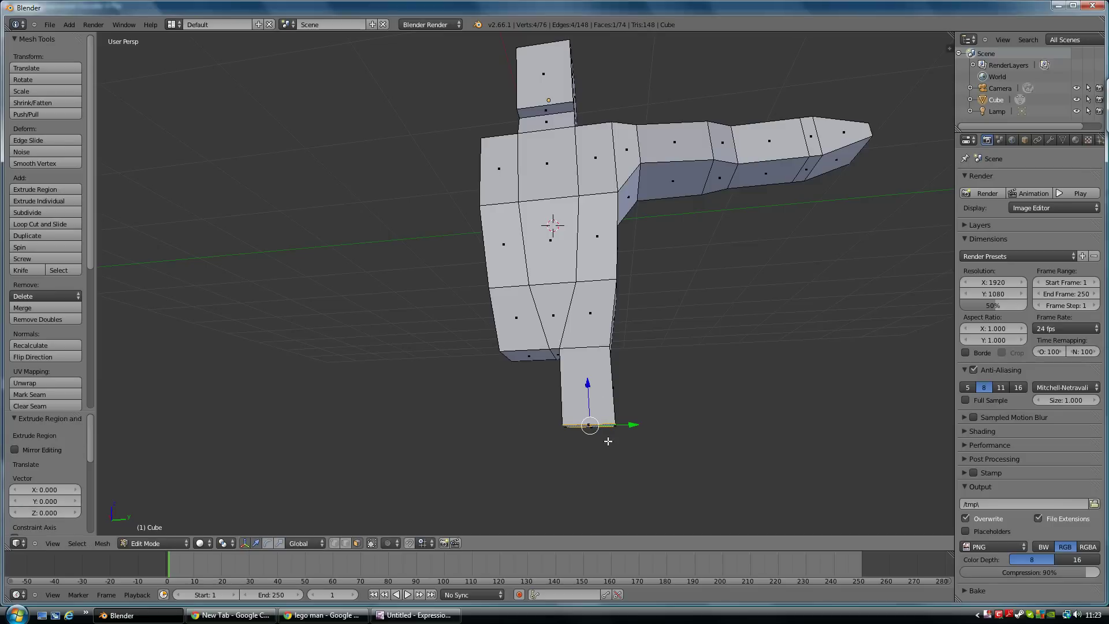
scroll(583, 434, "up", 3)
middle_click_drag(648, 462, 562, 351, "shift")
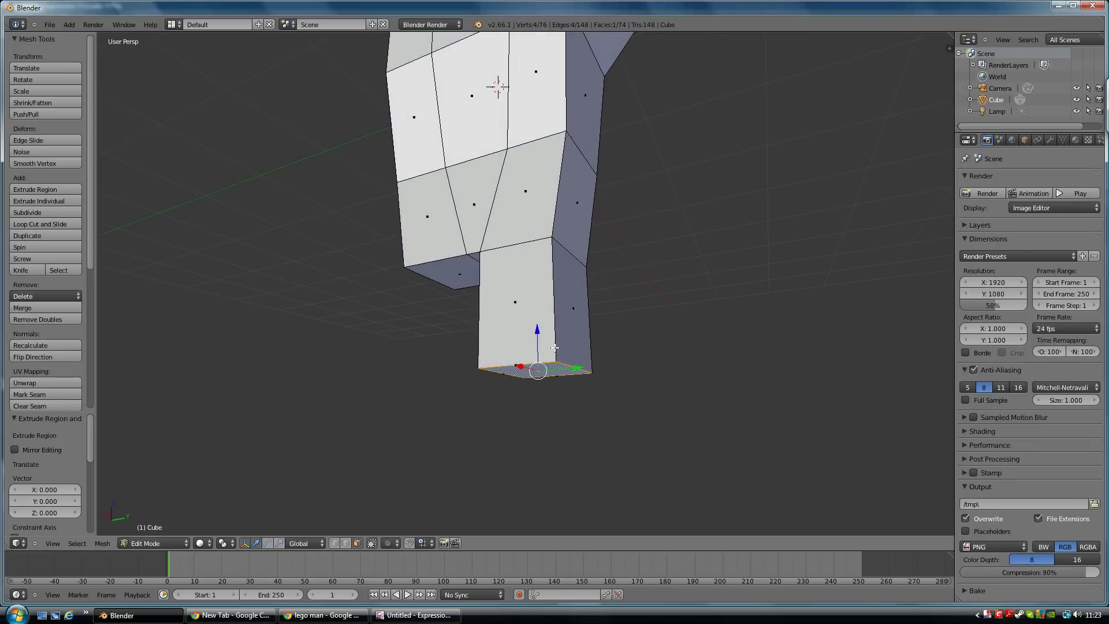
key("e")
left_click(555, 409)
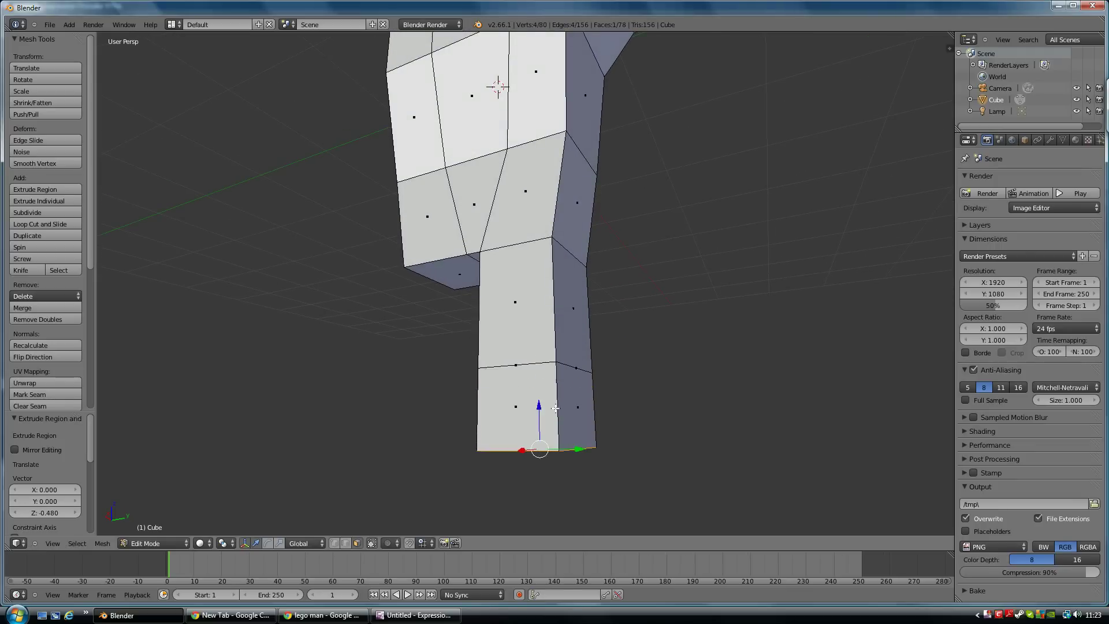
right_click(518, 362)
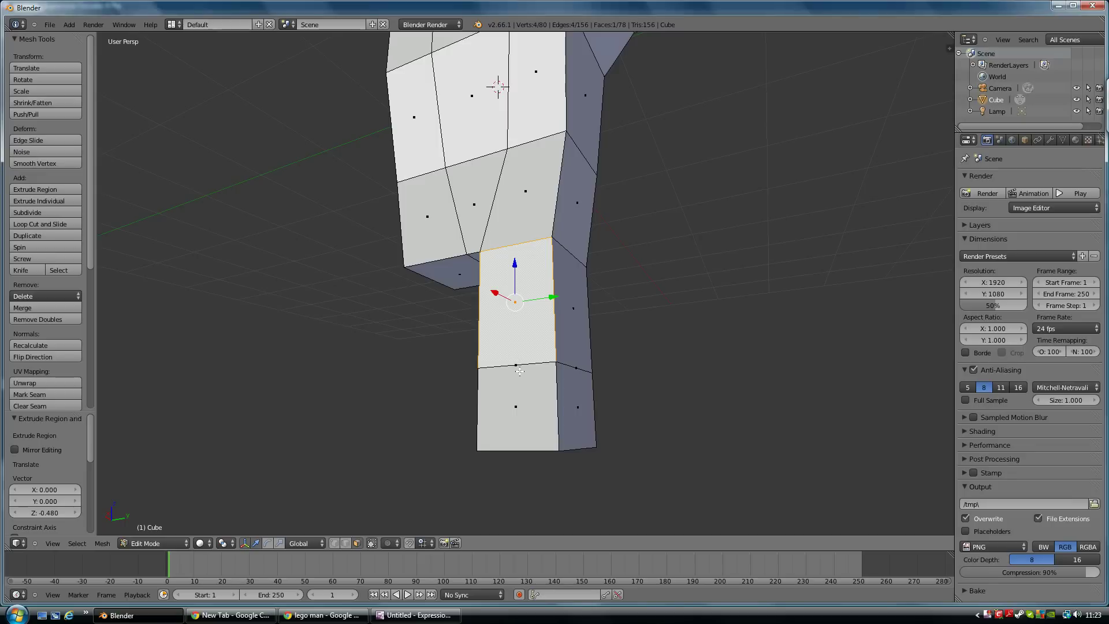
key("ctrl+z")
key("ctrl+z")
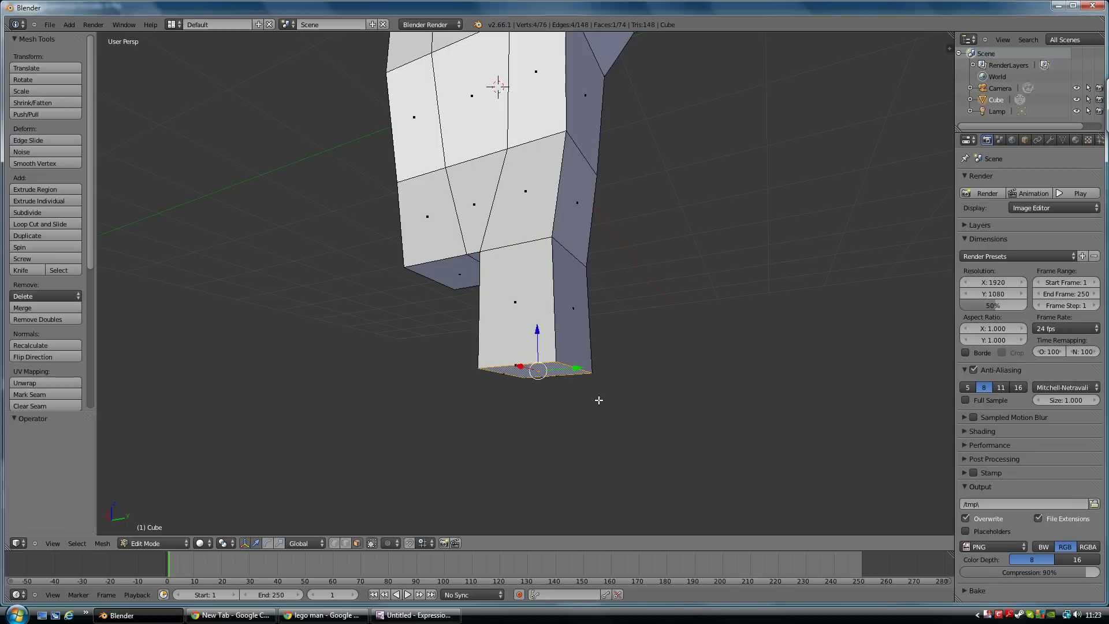
- Extrude the leg's end face again and pull it down about 0.585 units along Z
key("e")
right_click(545, 370)
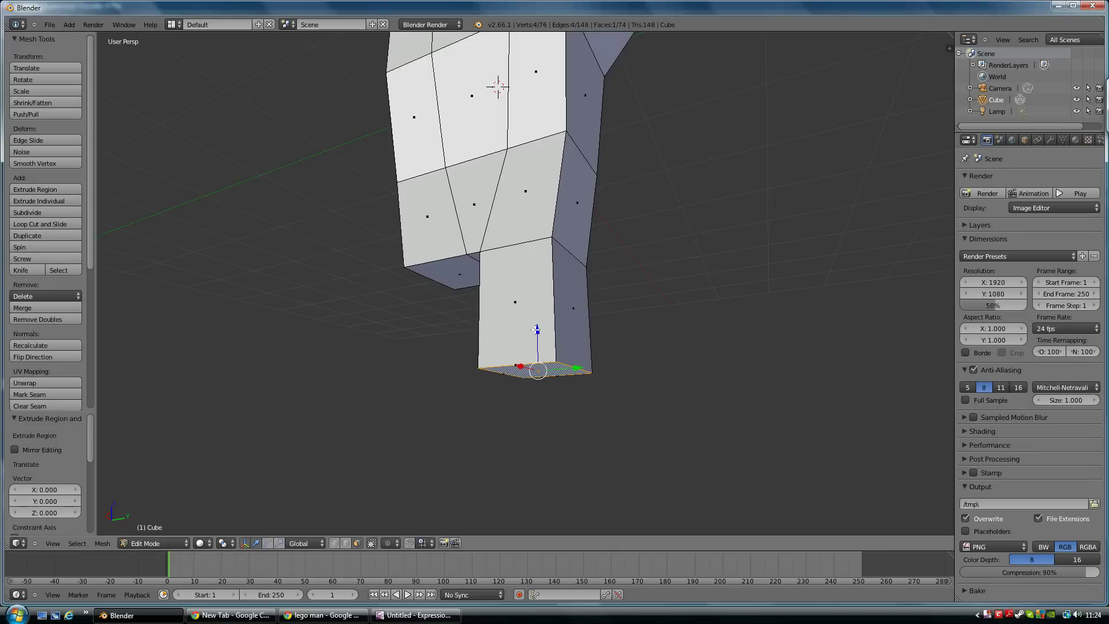
left_click_drag(537, 328, 533, 422)
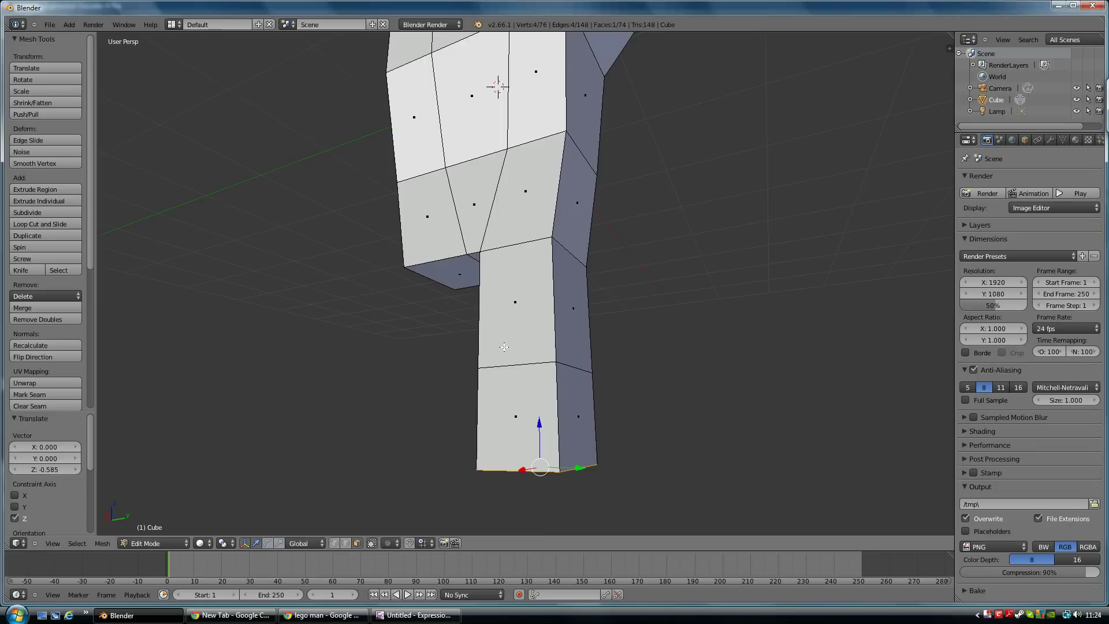
- Undo the leg extrusions back to the torso's flat underside
scroll(514, 370, "down", 4)
middle_click_drag(504, 331, 530, 277)
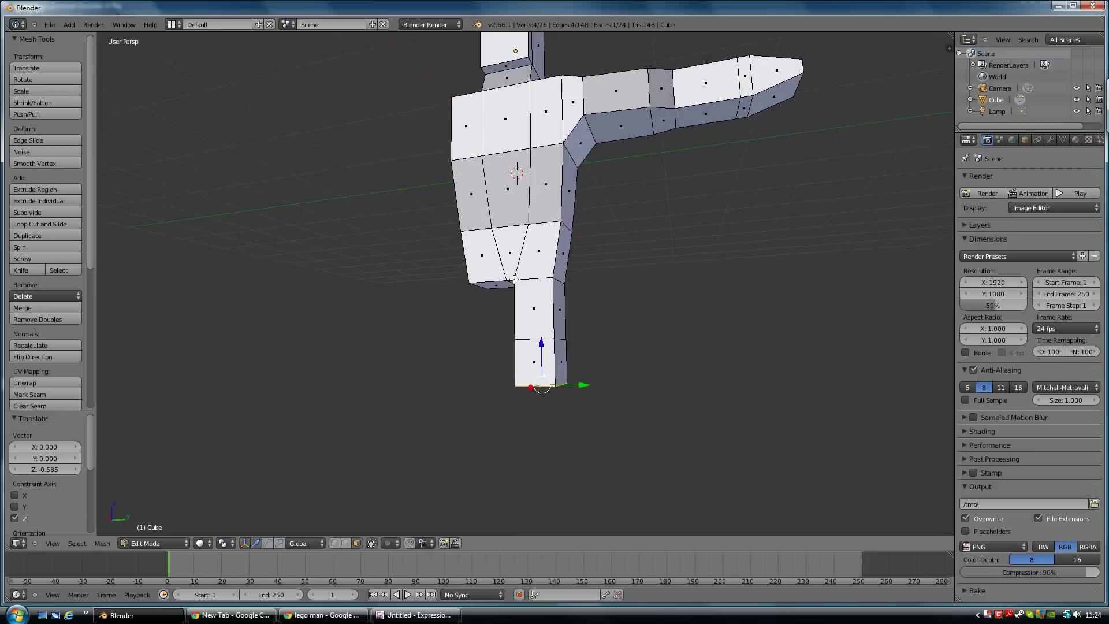
middle_click_drag(513, 280, 541, 287)
key("ctrl+z")
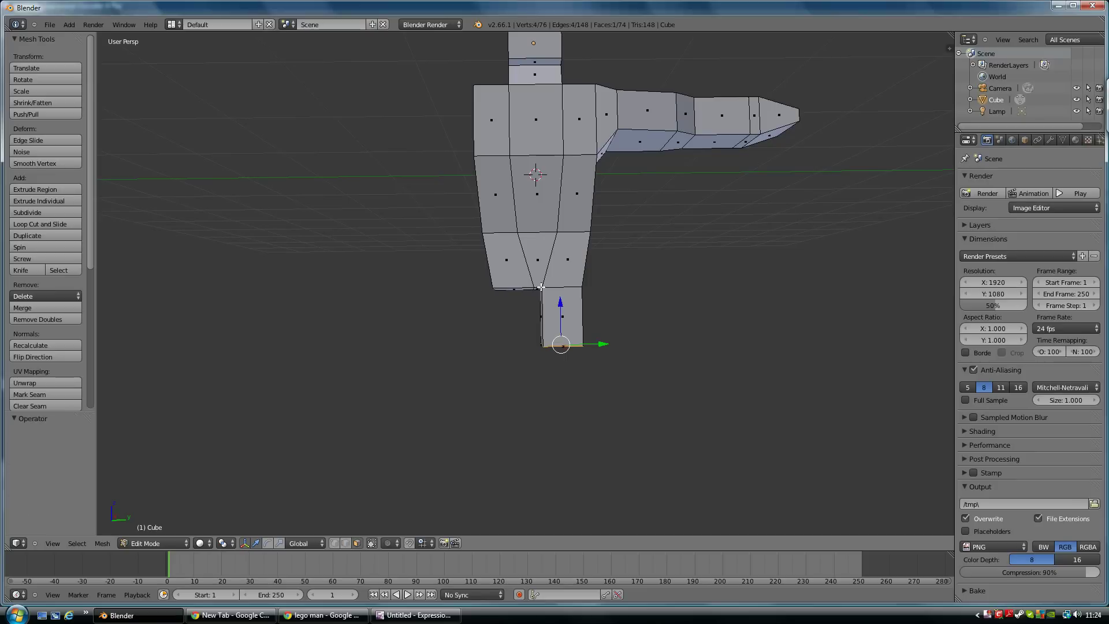
key("ctrl+z")
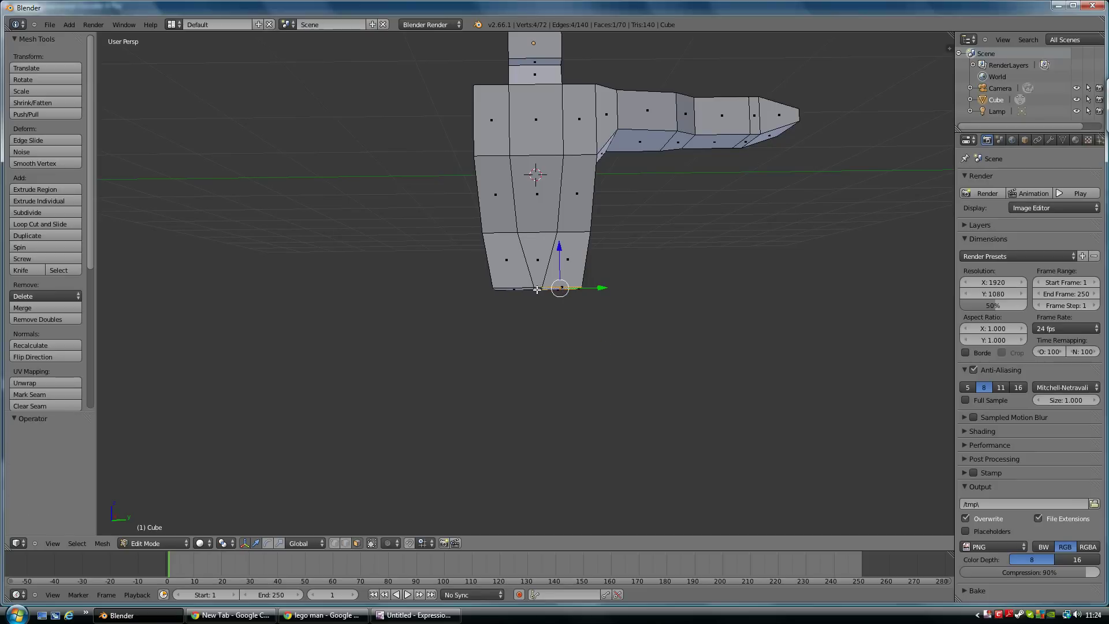
scroll(537, 290, "up", 3)
middle_click_drag(537, 289, 571, 252)
right_click(539, 239, "shift")
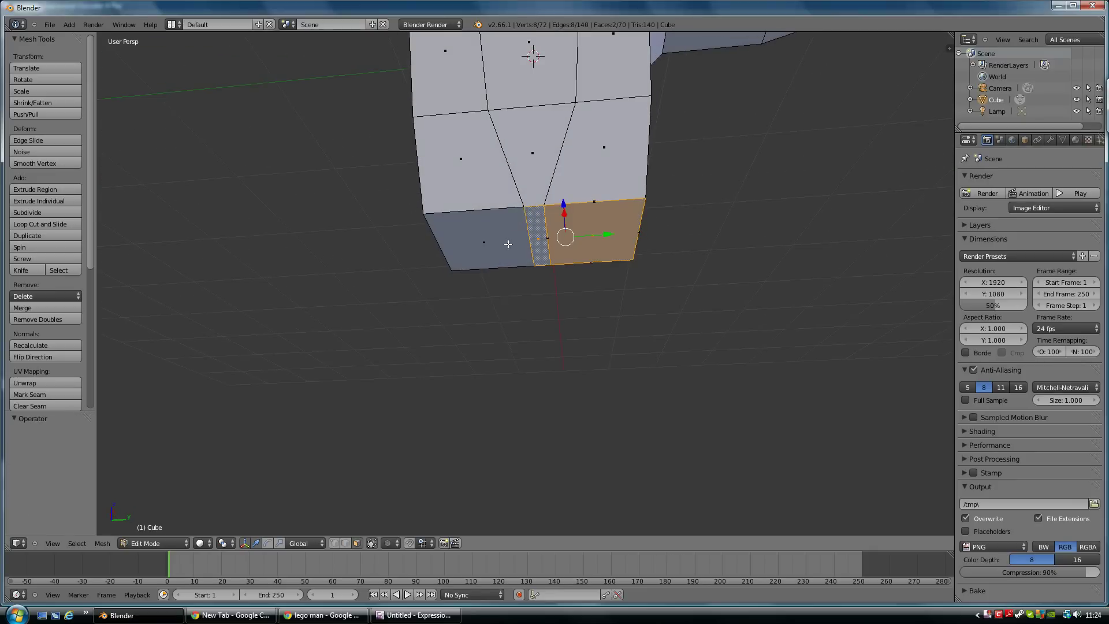
- Select all three bottom faces of the torso and extrude them downward about 0.846 units to form the hips
right_click(578, 216)
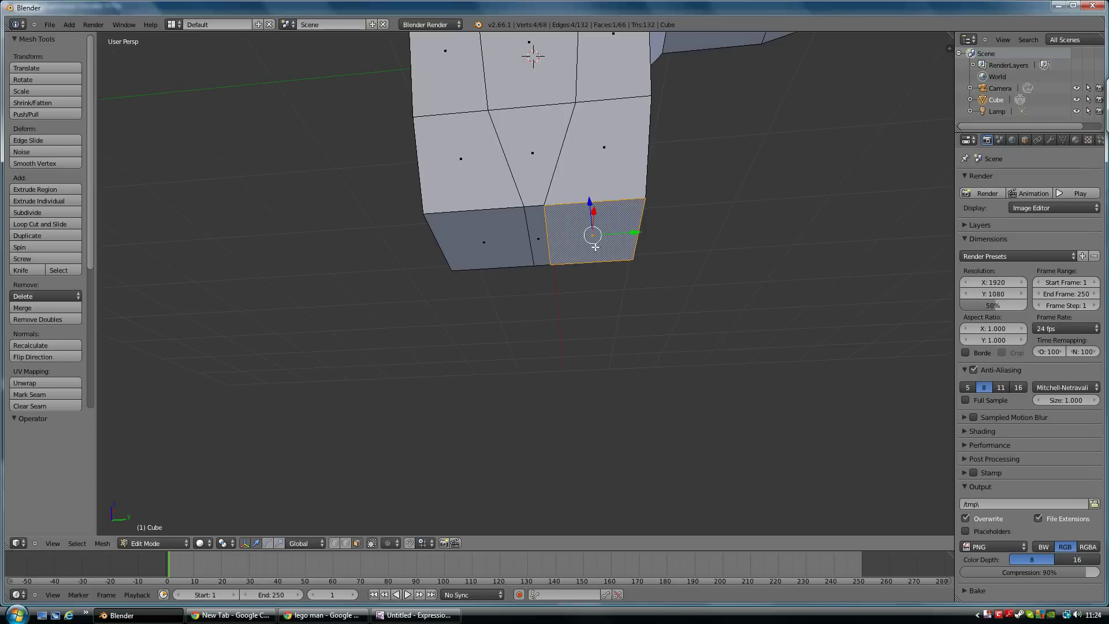
right_click(539, 245, "shift")
right_click(493, 241, "shift")
middle_click_drag(572, 233, 563, 263)
scroll(564, 263, "down", 6)
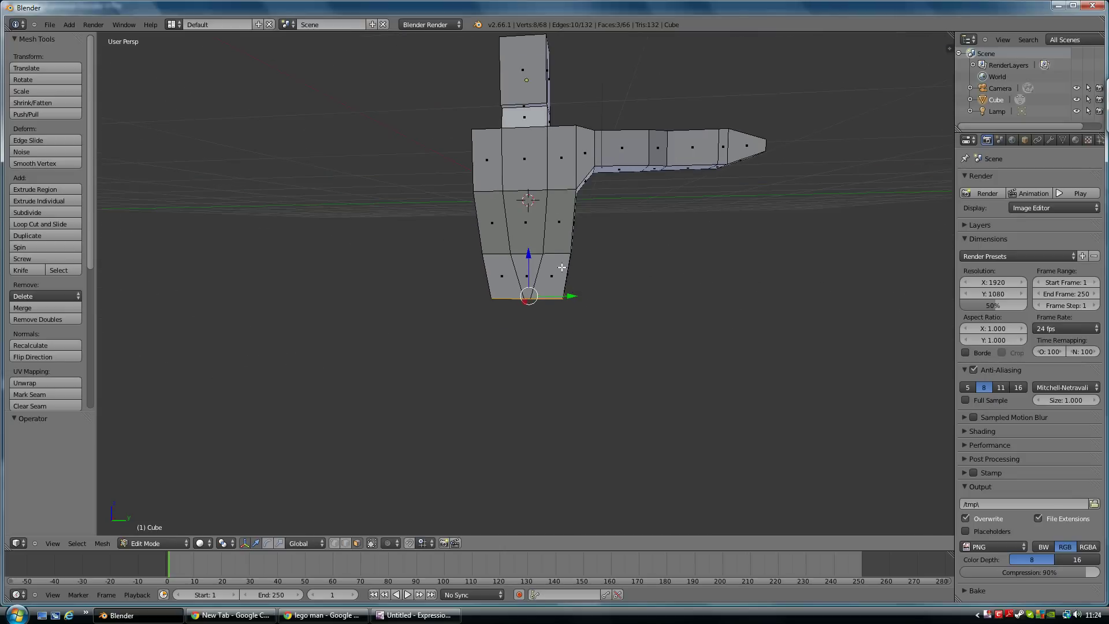
key("e")
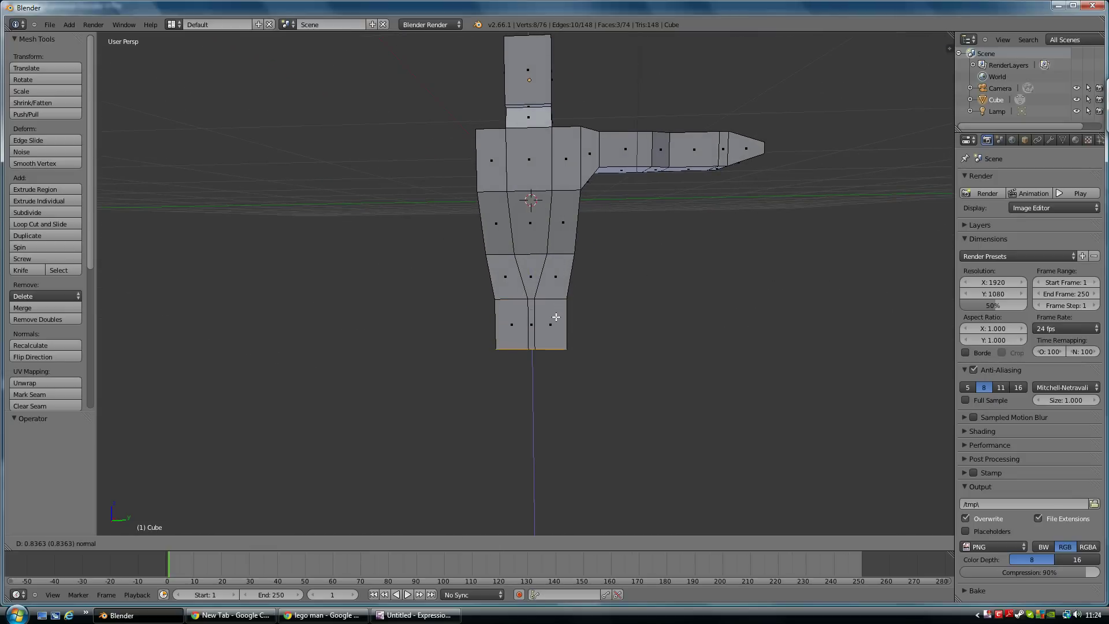
left_click(555, 319)
- Extrude the hips' +Y bottom face downward as thigh, knee and shin, with the thigh about 1.4 and the shin about 1.062 units
middle_click_drag(555, 319, 582, 337)
right_click(536, 319)
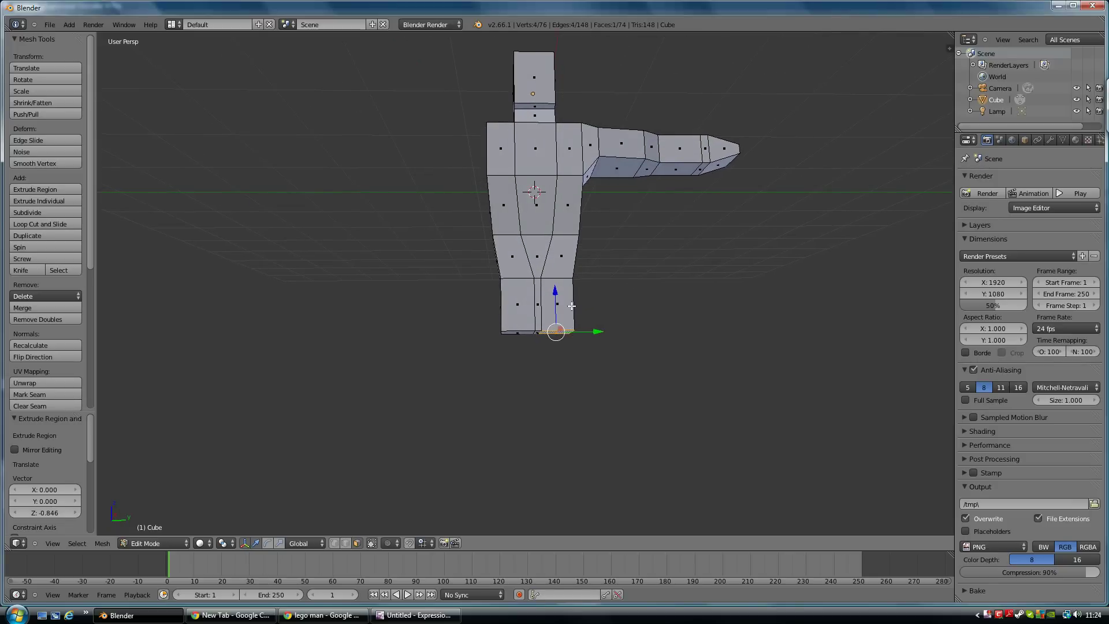
key("e")
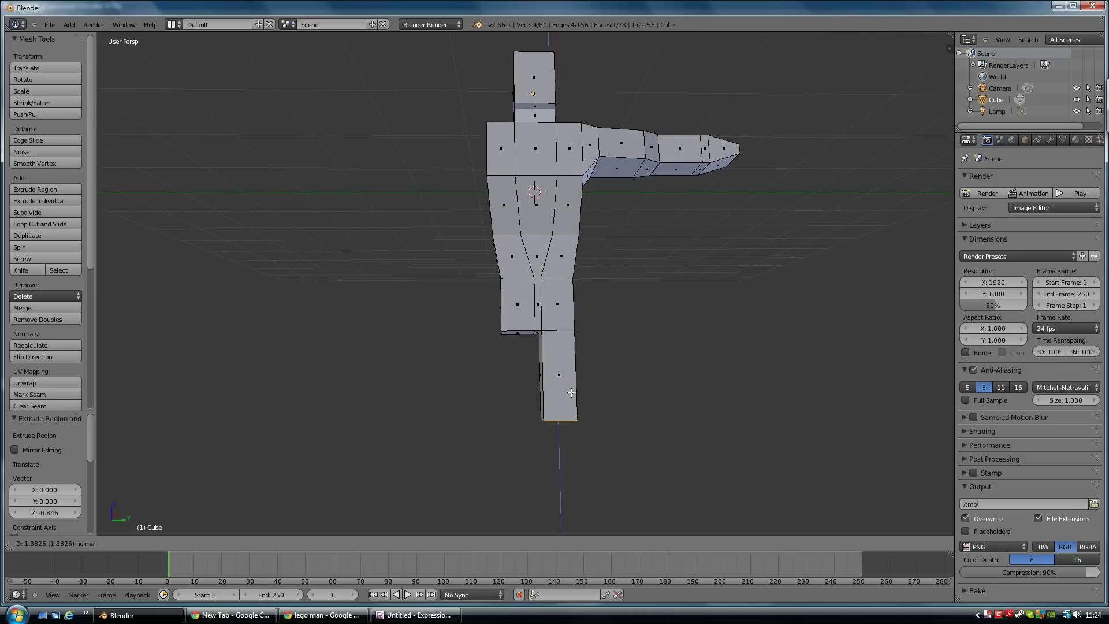
left_click(572, 397)
key("e")
left_click(575, 417)
key("e")
left_click(584, 487)
middle_click_drag(591, 481, 572, 446)
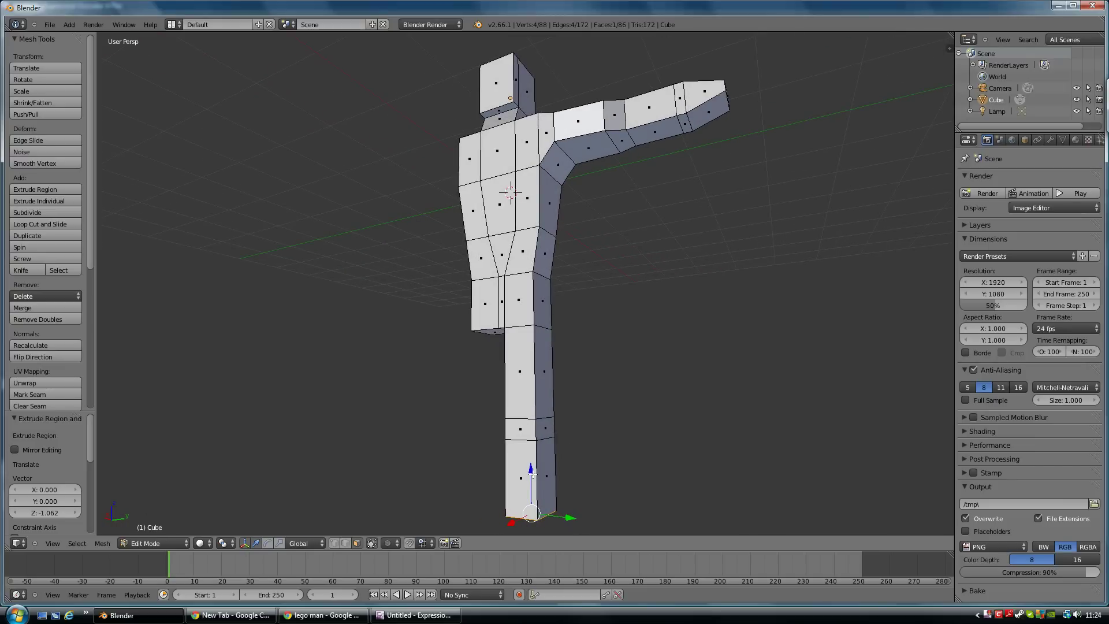
- Extrude the leg's end face down about 0.403 units, and extrude that segment's +X face forward about 0.875 units as the foot
middle_click_drag(539, 447, 539, 383, "shift")
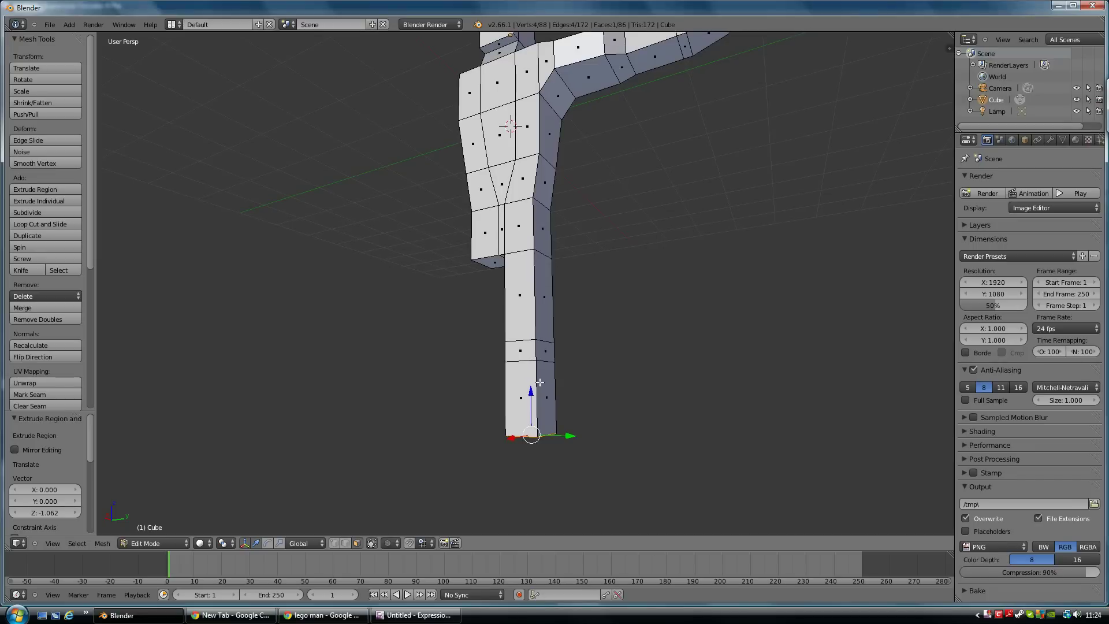
key("e")
left_click(541, 446)
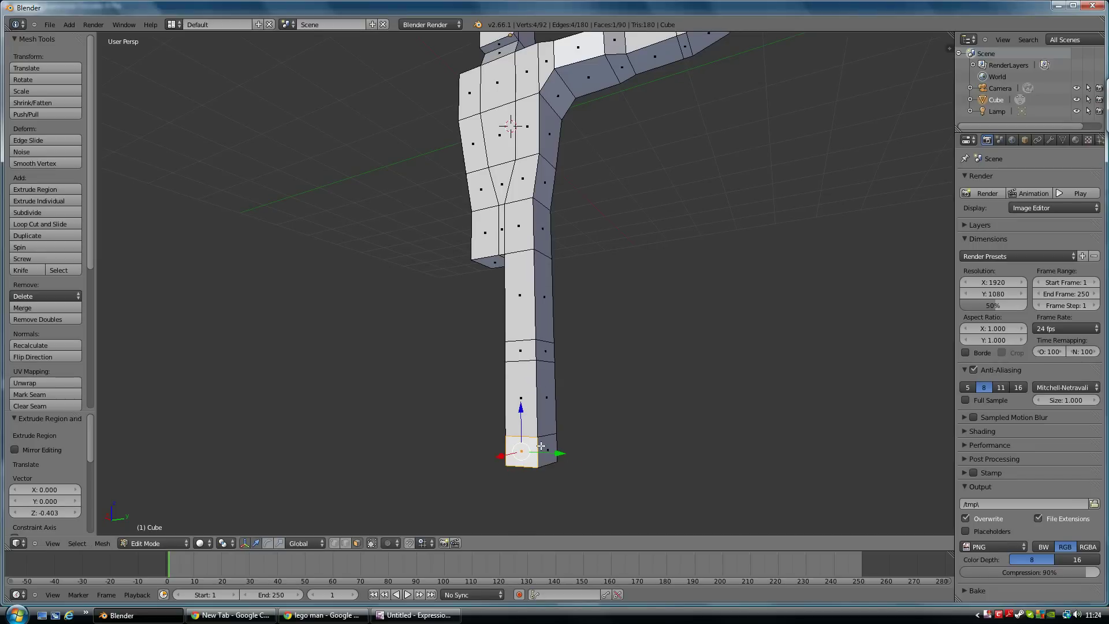
key("e")
left_click(513, 449)
- Move the thigh's outer +Y side face outward about 0.088 units along Y
middle_click_drag(513, 449, 563, 362)
scroll(568, 322, "down", 2)
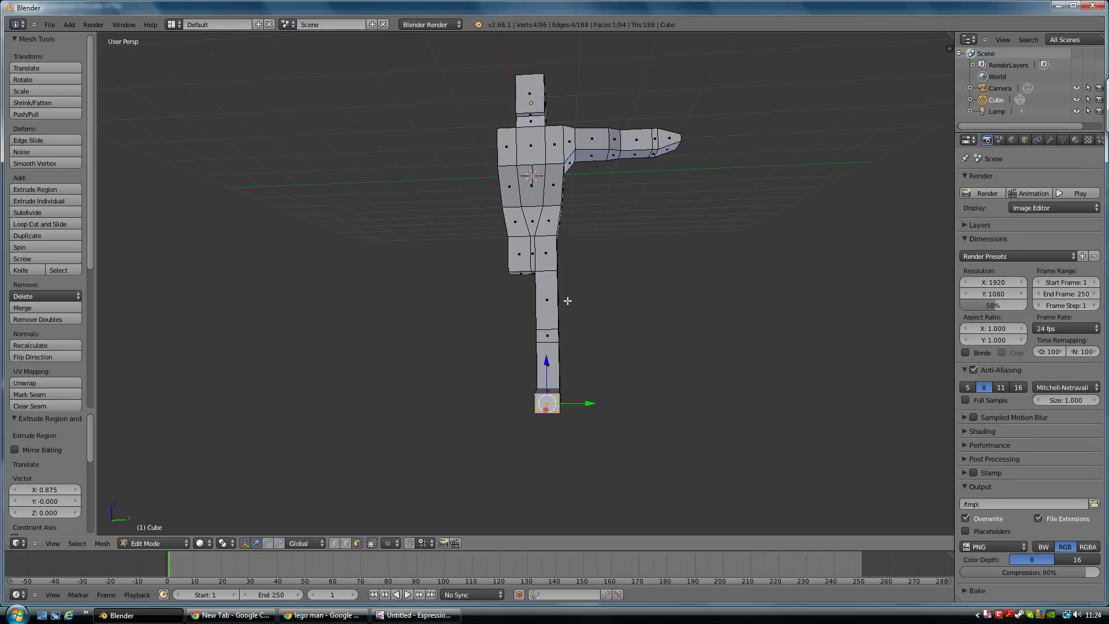
middle_click_drag(567, 302, 538, 311)
right_click(542, 310)
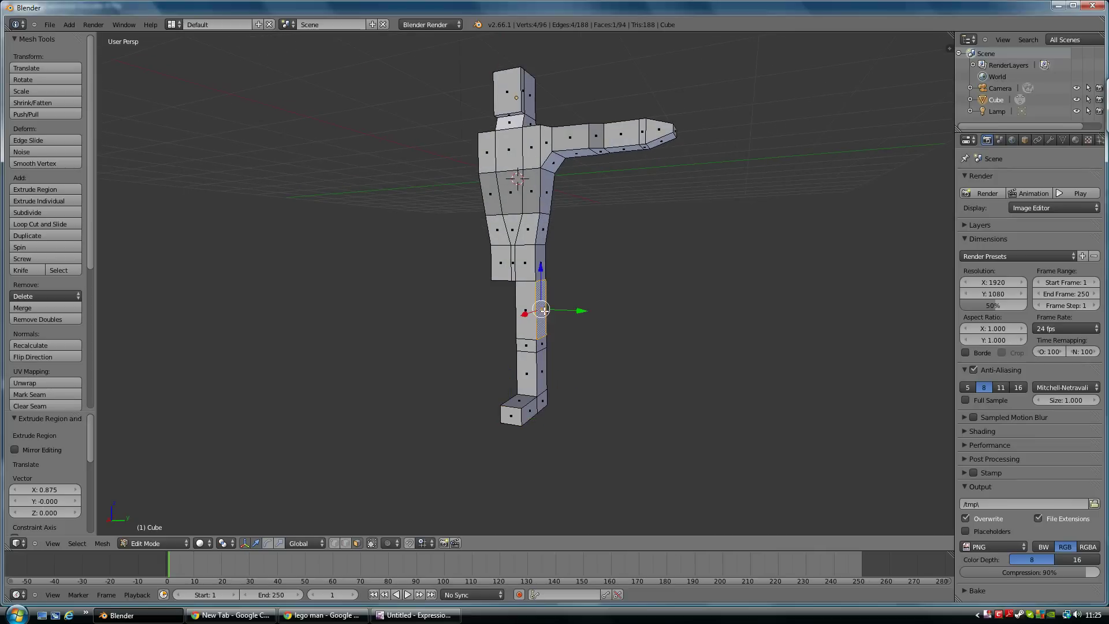
key("g")
key("y")
left_click(575, 311)
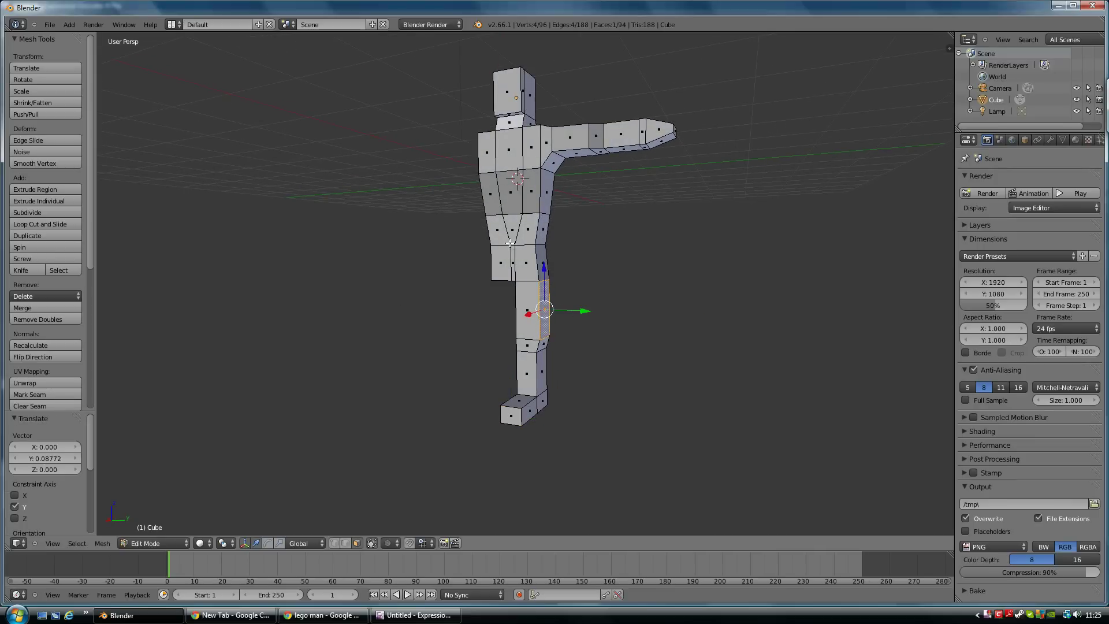
- Move the back face of the +Y side of the hips about -0.024 units along X
middle_click_drag(511, 243, 532, 276)
scroll(549, 279, "up", 2)
middle_click_drag(608, 264, 464, 252)
right_click(483, 350)
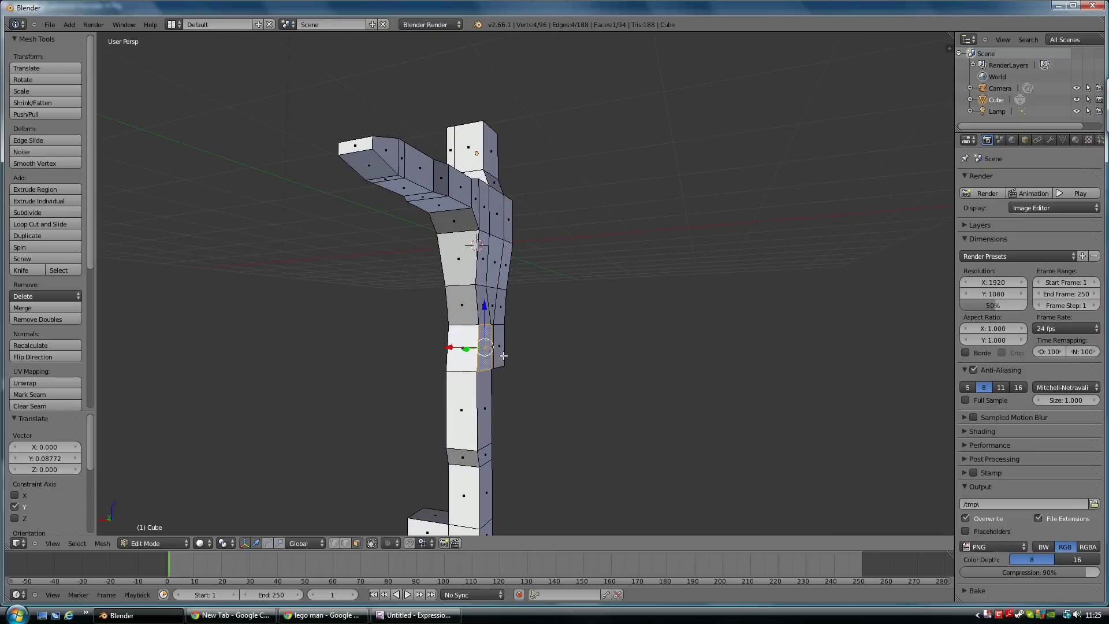
left_click_drag(449, 347, 451, 348)
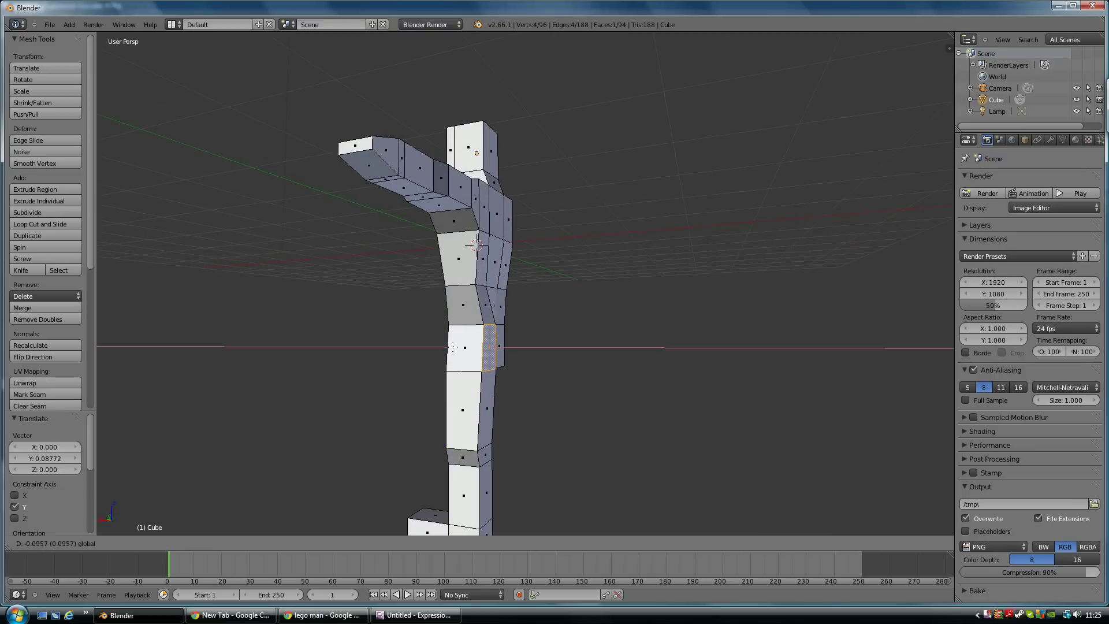
middle_click_drag(451, 348, 605, 327)
scroll(555, 360, "down", 2)
scroll(681, 257, "up", 2)
middle_click_drag(681, 251, 595, 305)
scroll(603, 305, "up", 2)
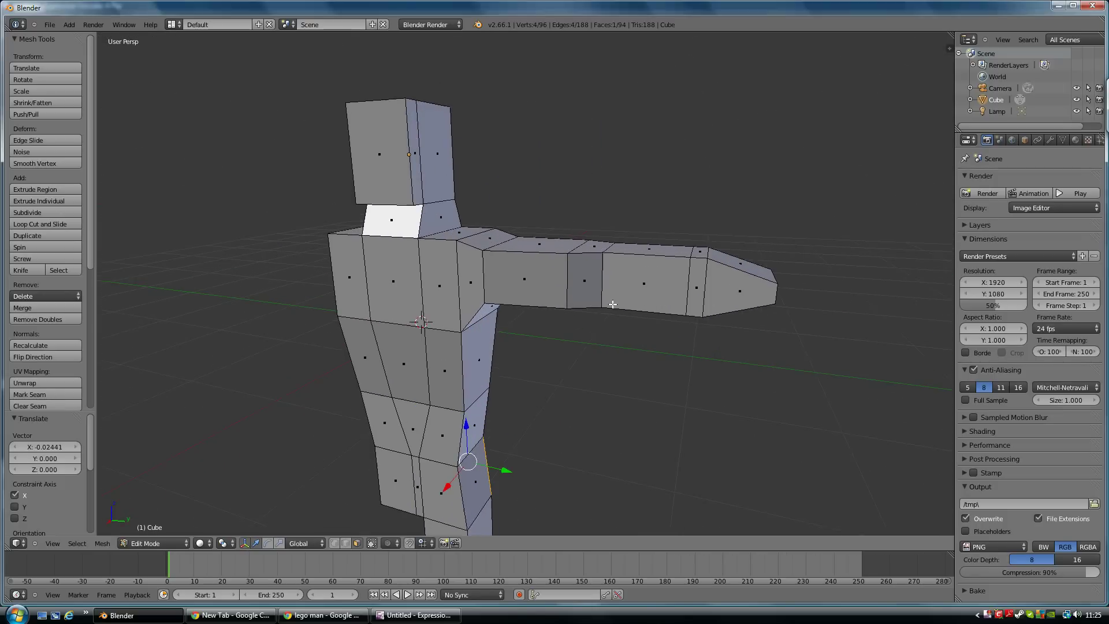
- Scale the top and bottom faces of the narrow wrist segment along Z to about 0.454
right_click(705, 251)
middle_click_drag(679, 327, 668, 221)
right_click(669, 221, "shift")
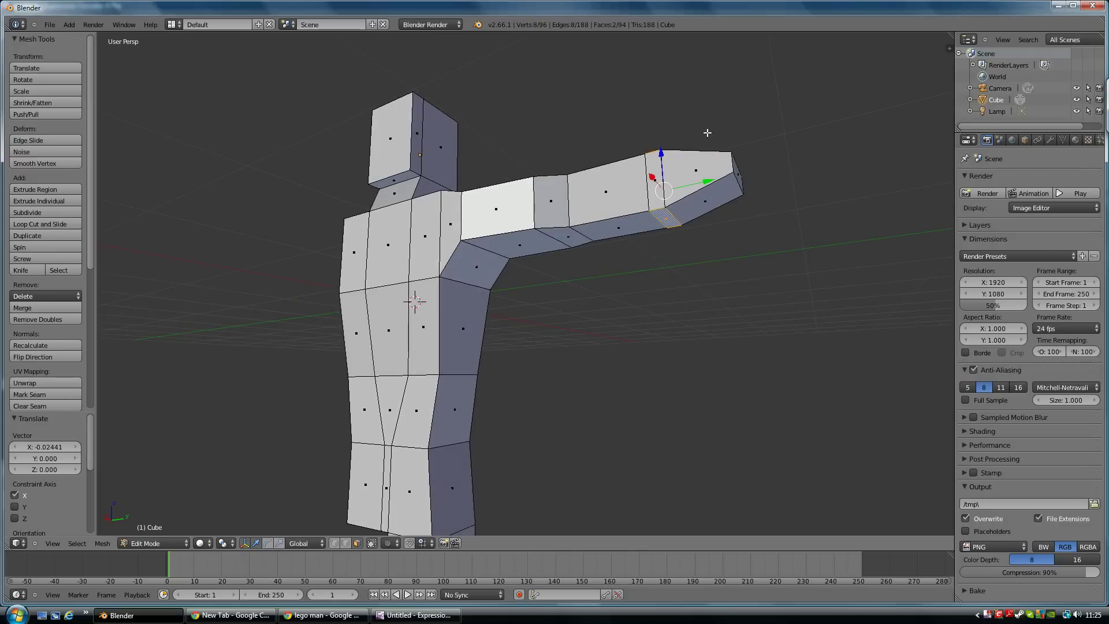
key("g")
key("Escape")
key("s")
key("z")
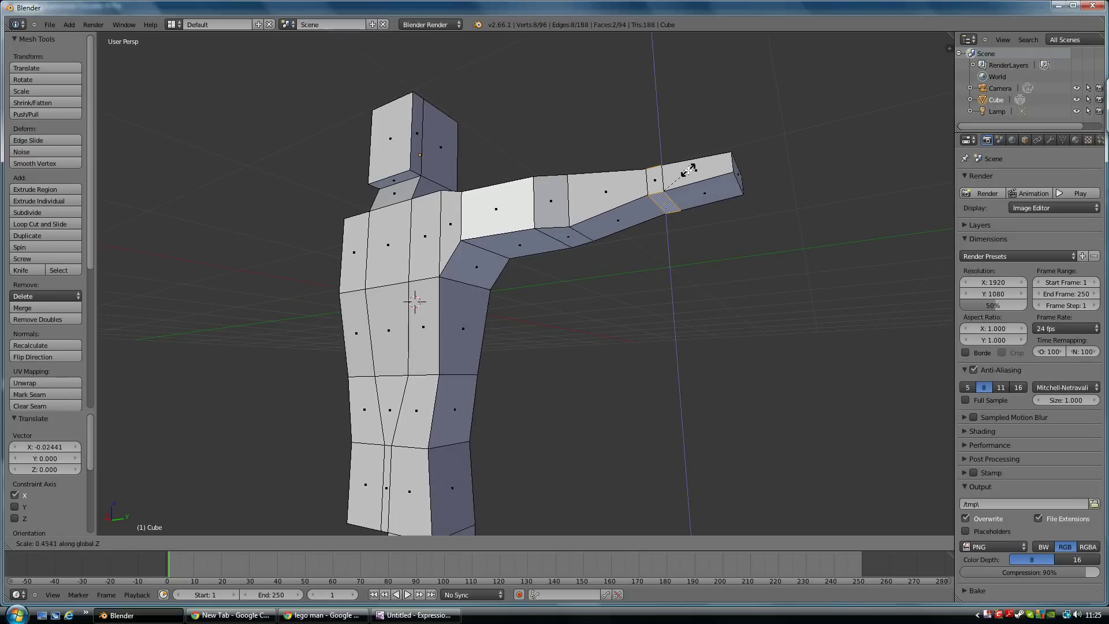
left_click(688, 170)
- Add a lengthwise loop cut through the side of the head, torso and leg and along the arm's top
middle_click_drag(687, 173, 441, 309)
scroll(611, 281, "down", 2)
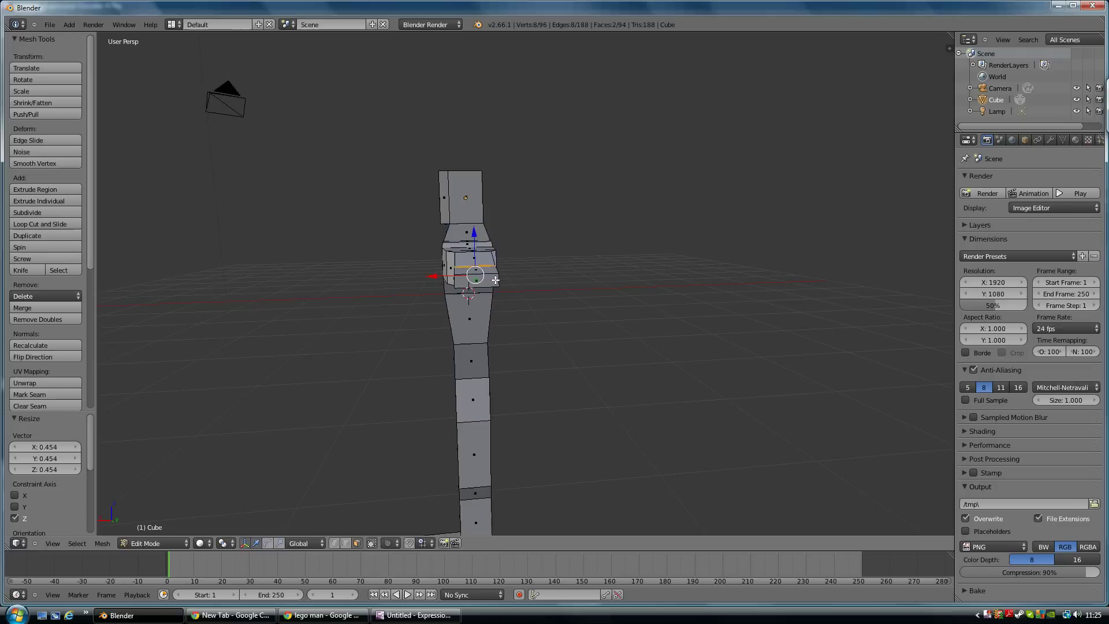
key("ctrl+r")
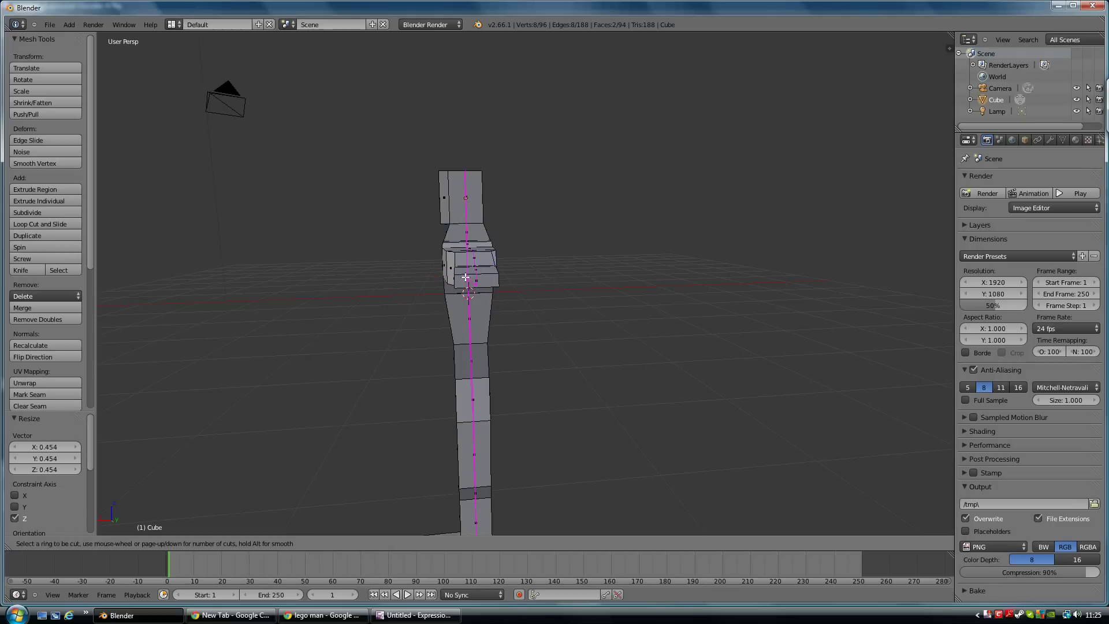
left_click(478, 273)
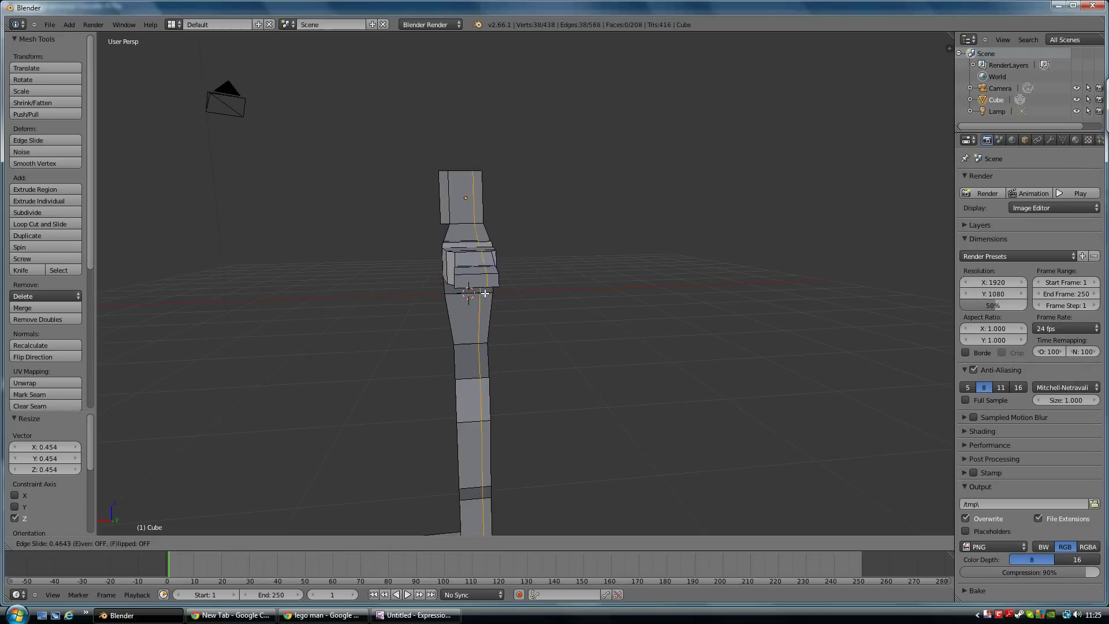
left_click(479, 284)
- Lower the head's front top edge about 0.2 units along Z and raise its front bottom edge about 0.179 units
middle_click_drag(479, 284, 464, 222)
right_click(442, 185)
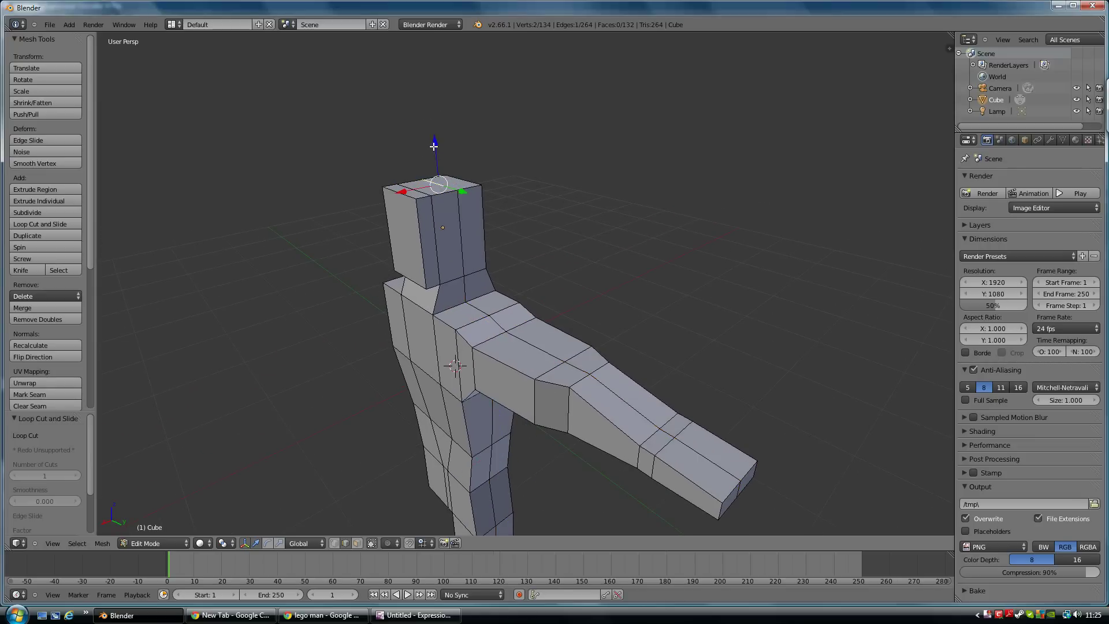
left_click_drag(434, 146, 393, 174)
right_click(408, 279)
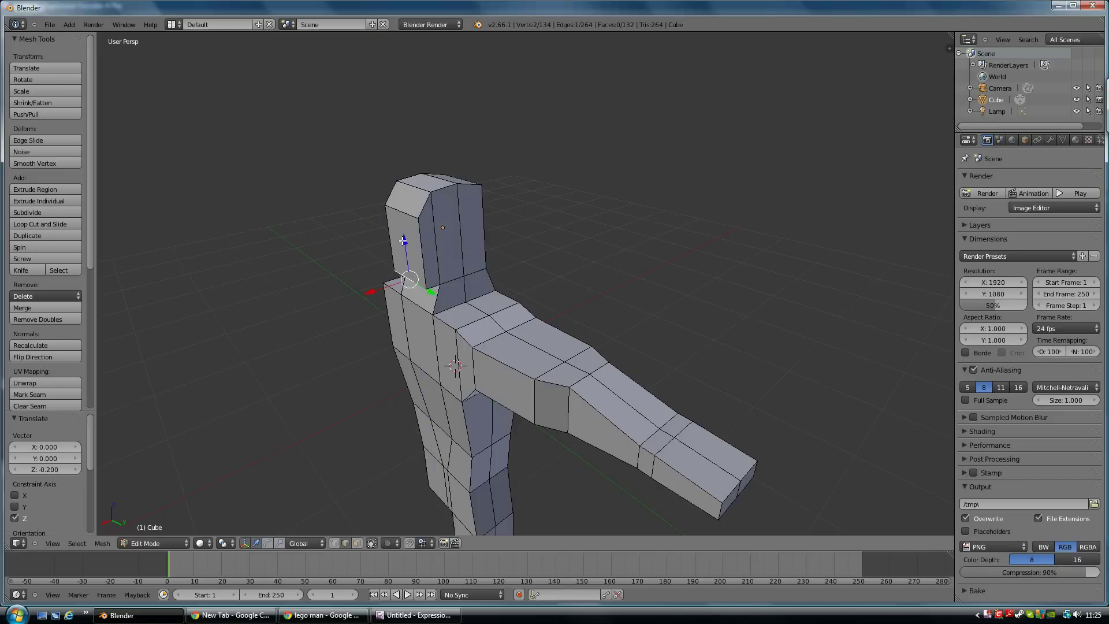
left_click_drag(403, 240, 403, 221)
- Add a loop cut around the upper arm close to the shoulder
middle_click_drag(403, 221, 502, 259)
scroll(502, 259, "down", 3)
middle_click_drag(611, 327, 561, 341)
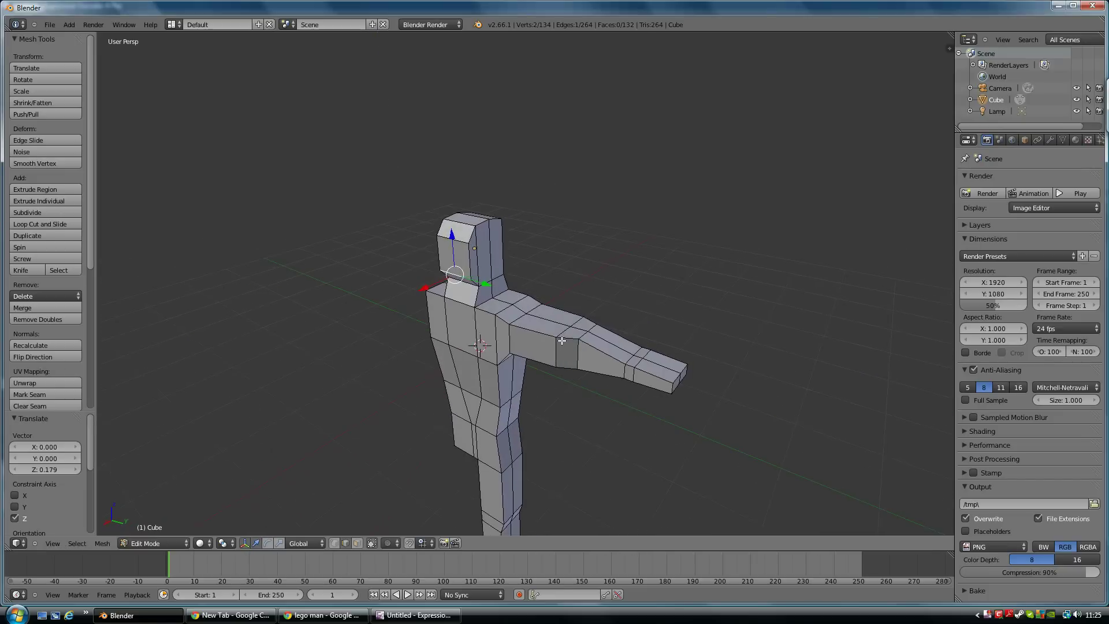
key("ctrl+r")
left_click(523, 325)
right_click(523, 324)
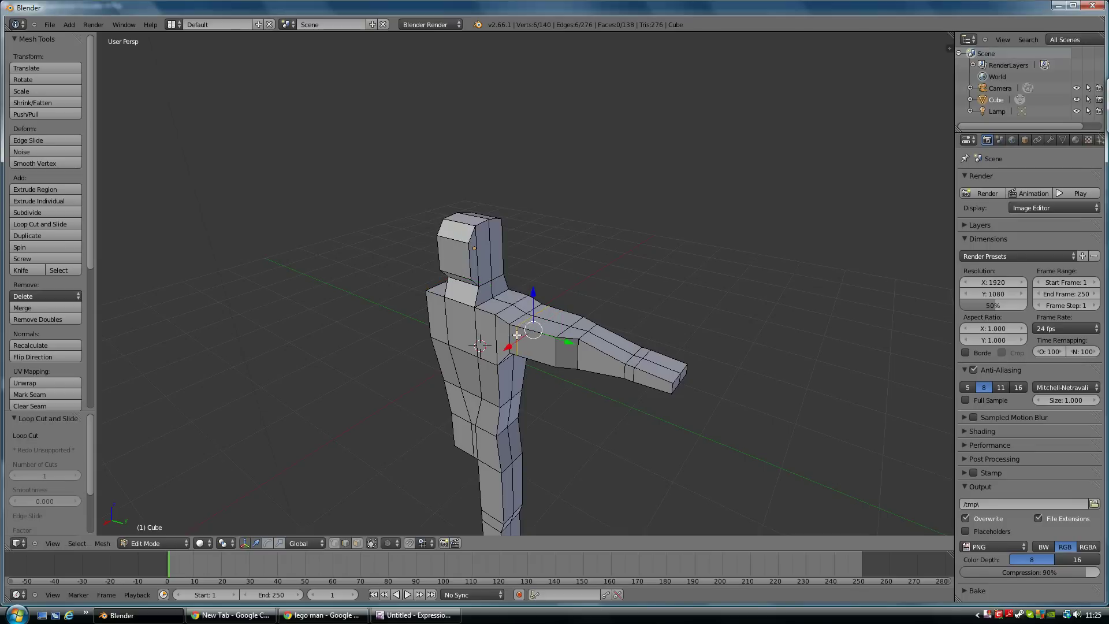
middle_click_drag(516, 335, 551, 334)
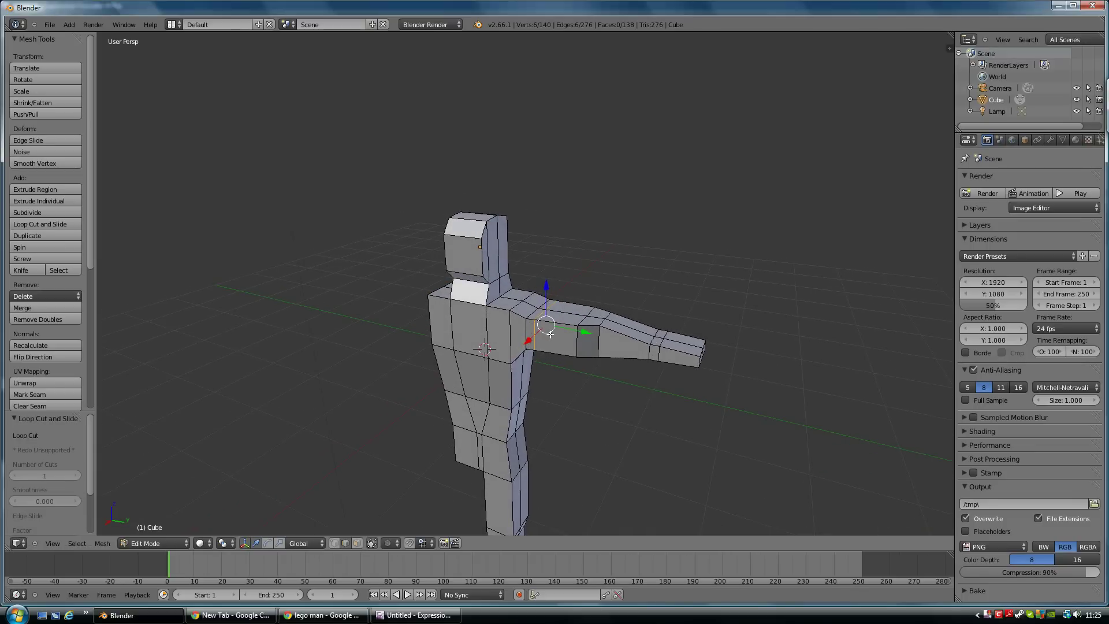
- Move the narrow front face where the arm meets the shoulder about -0.117 units along X
key("ctrl+Tab")
left_click(528, 338)
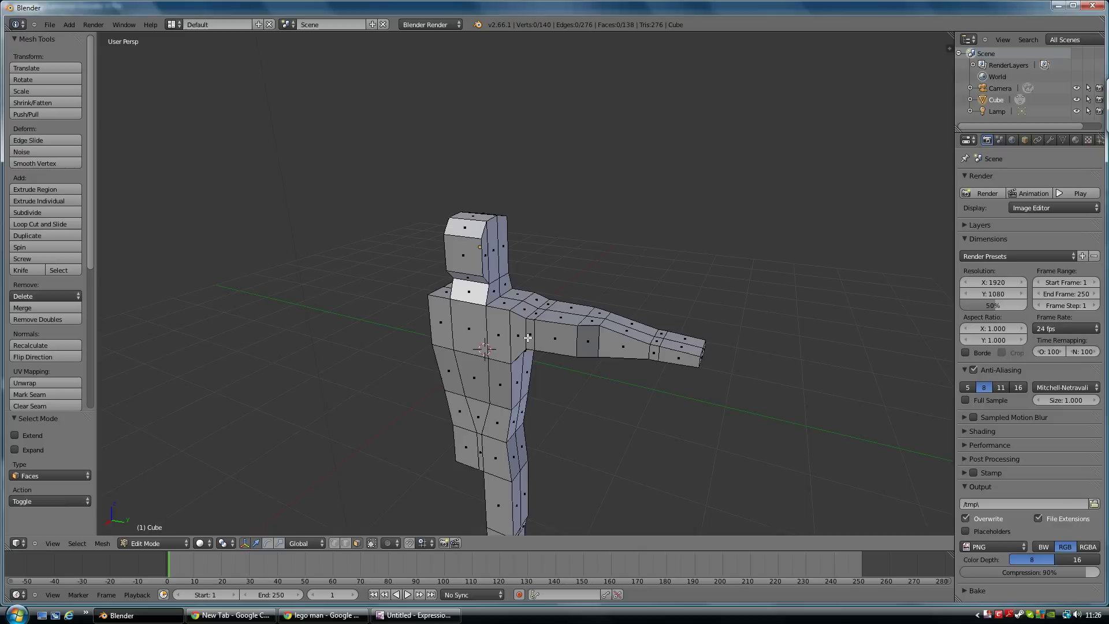
right_click(530, 335)
scroll(537, 338, "up", 2)
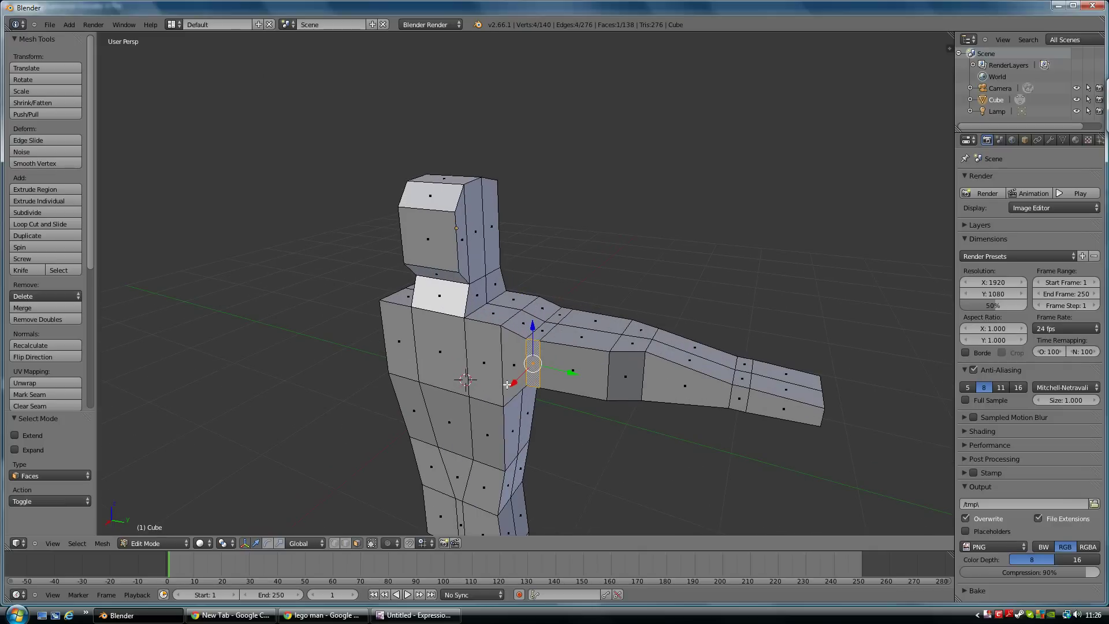
key("g")
key("x")
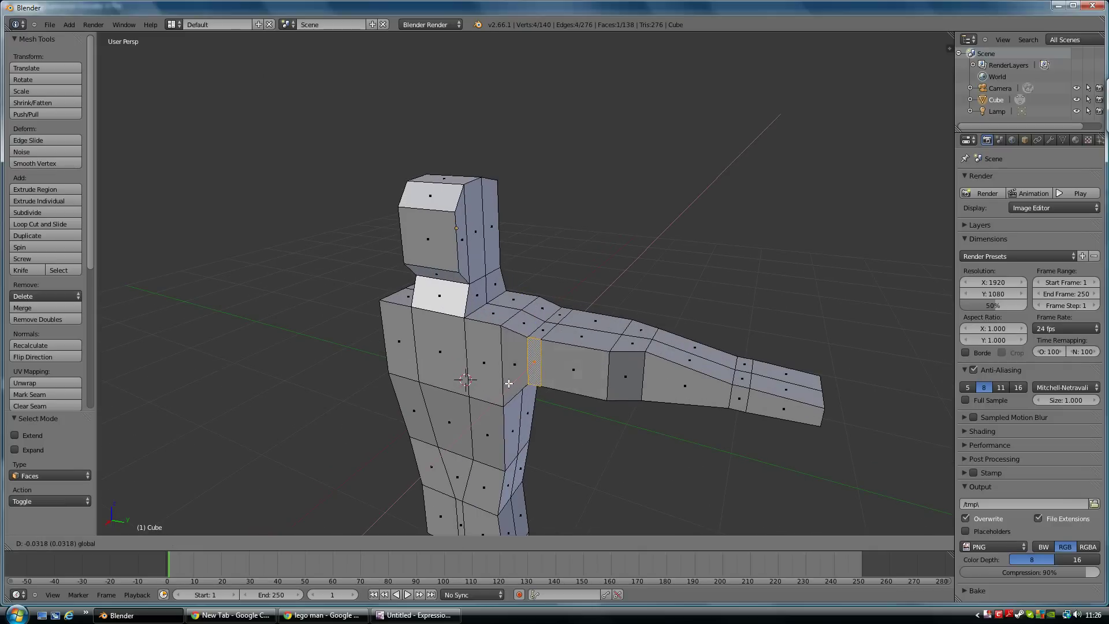
left_click(519, 376)
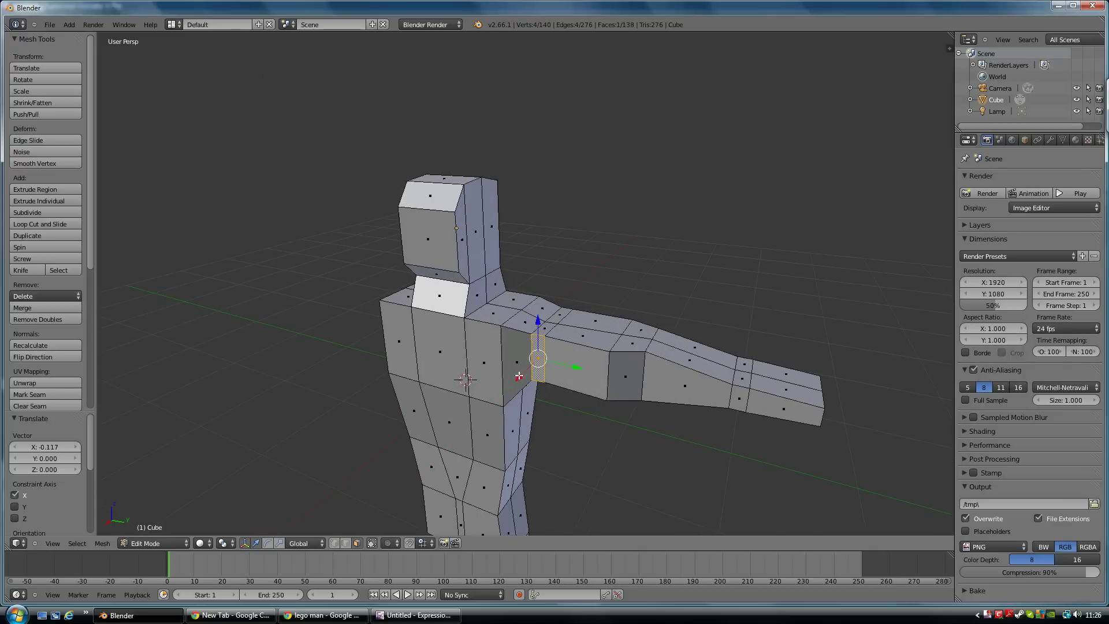
- Add another loop cut around the upper arm just outward of the narrow shoulder segment
middle_click_drag(618, 385, 592, 390)
key("ctrl+r")
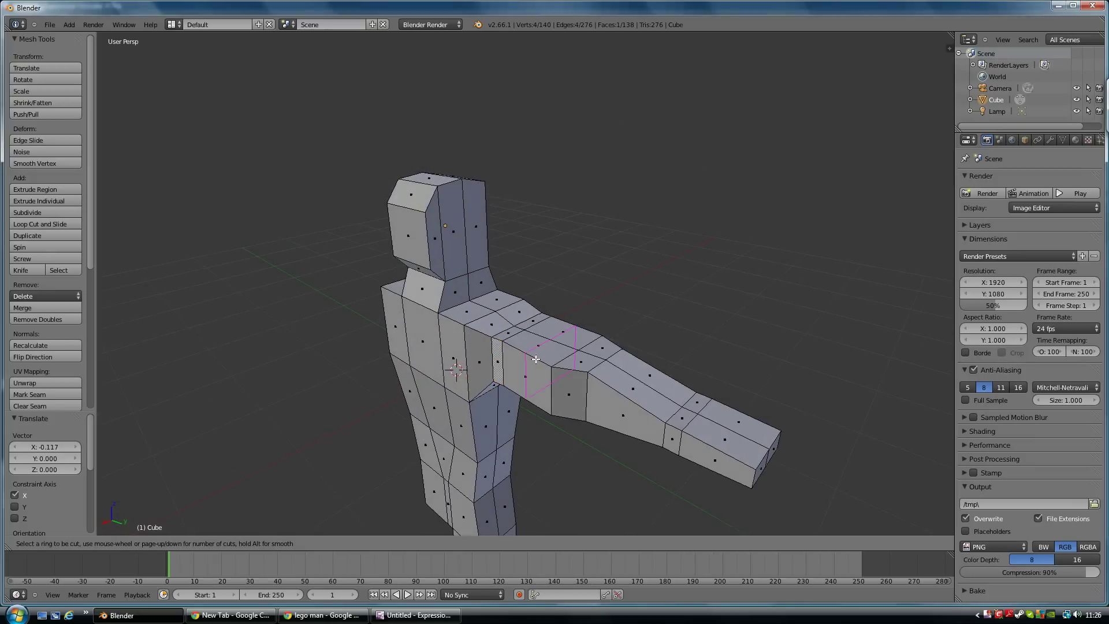
left_click(535, 357)
left_click(517, 350)
- Move the vertical front edge of the new upper-arm loop about 0.034 units along X in edge select mode
key("ctrl+Tab")
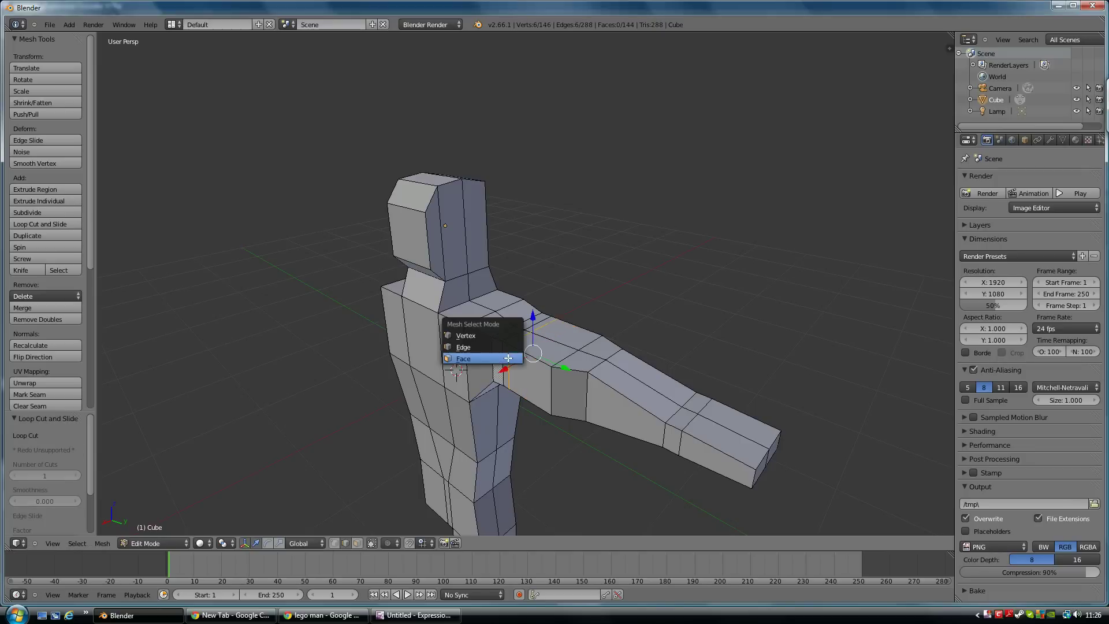
left_click(495, 360)
right_click(512, 358)
key("g")
key("x")
left_click(591, 386)
- Add a centred horizontal loop cut along the full arm and around the upper chest
middle_click_drag(590, 386, 660, 339)
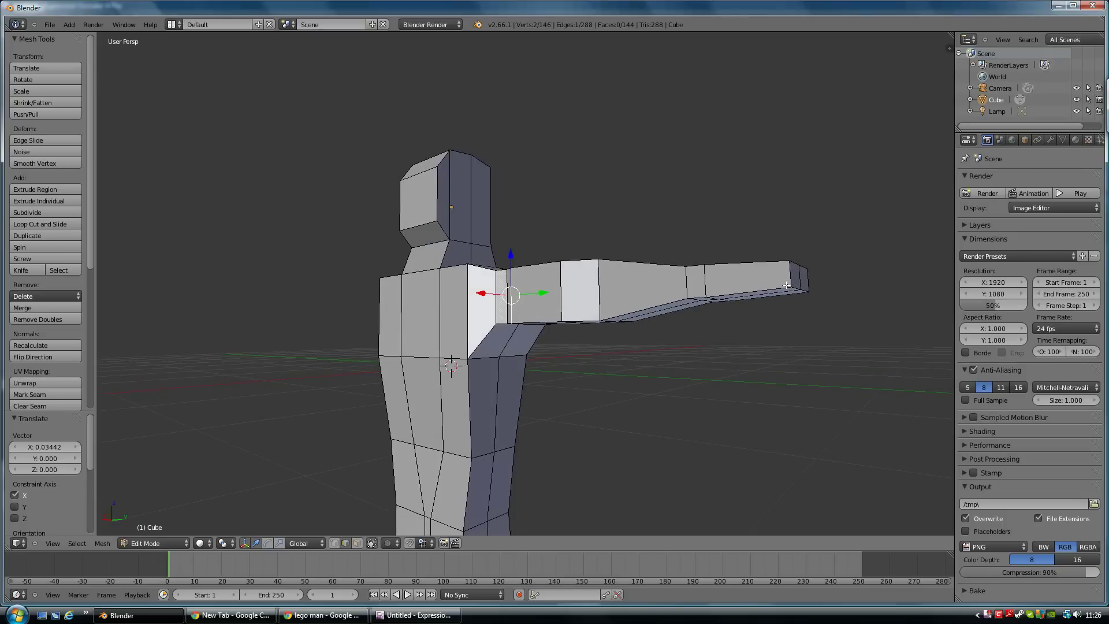
key("ctrl+r")
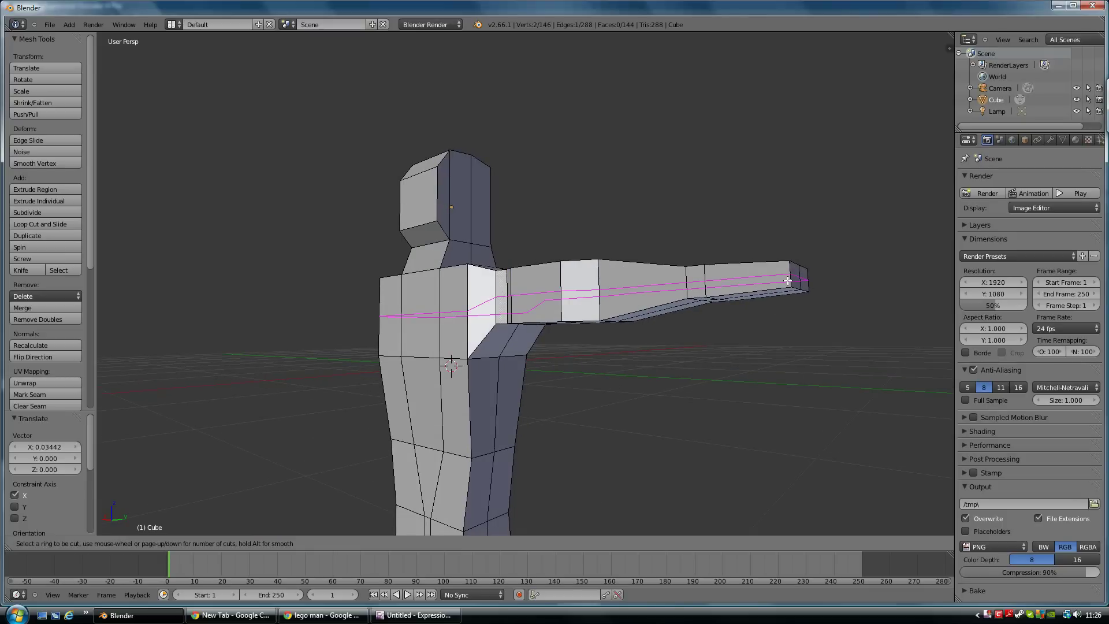
left_click(788, 279)
right_click(787, 279)
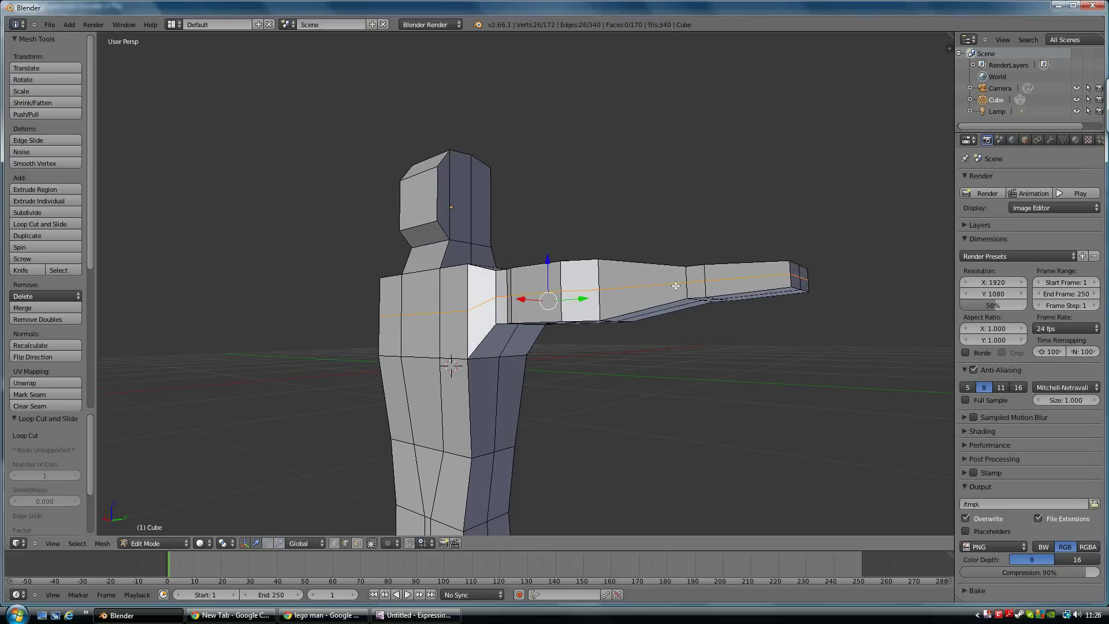
- Move the horizontal middle edges on the front of the shoulder and upper arm about 0.068 units along X
middle_click_drag(788, 279, 634, 318)
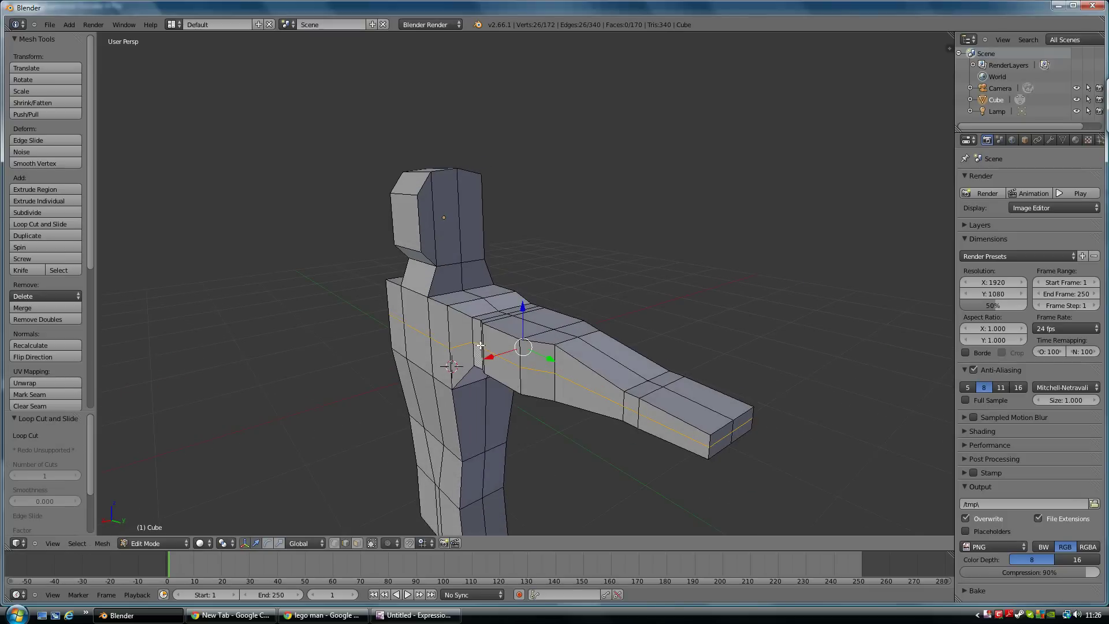
right_click(483, 345)
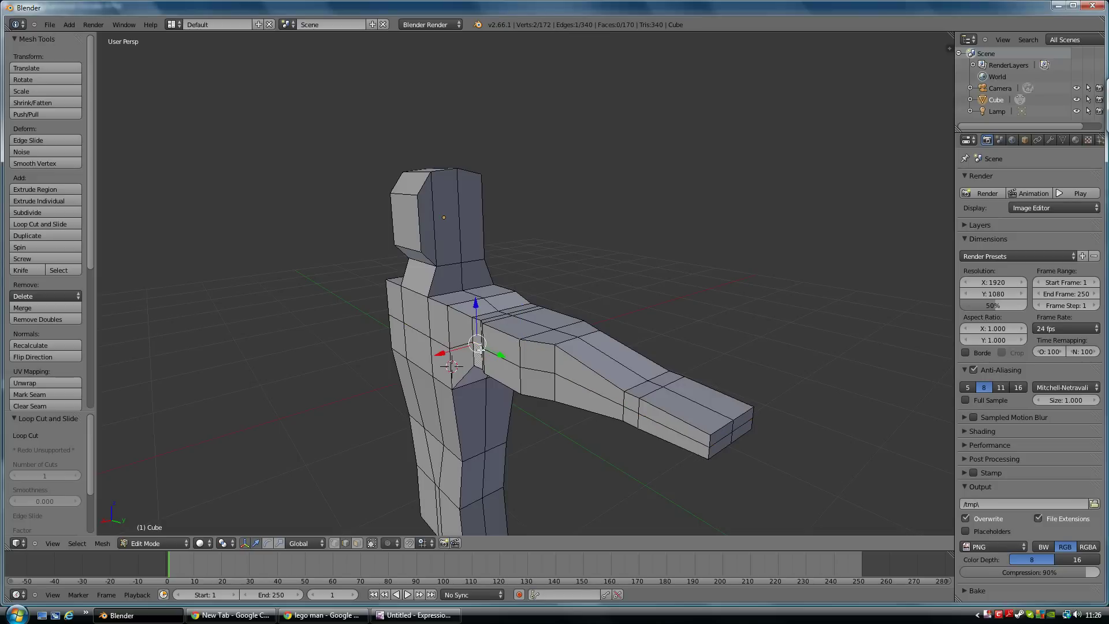
right_click(474, 361, "shift")
right_click(501, 357, "shift")
right_click(539, 369, "shift")
middle_click_drag(470, 367, 535, 354)
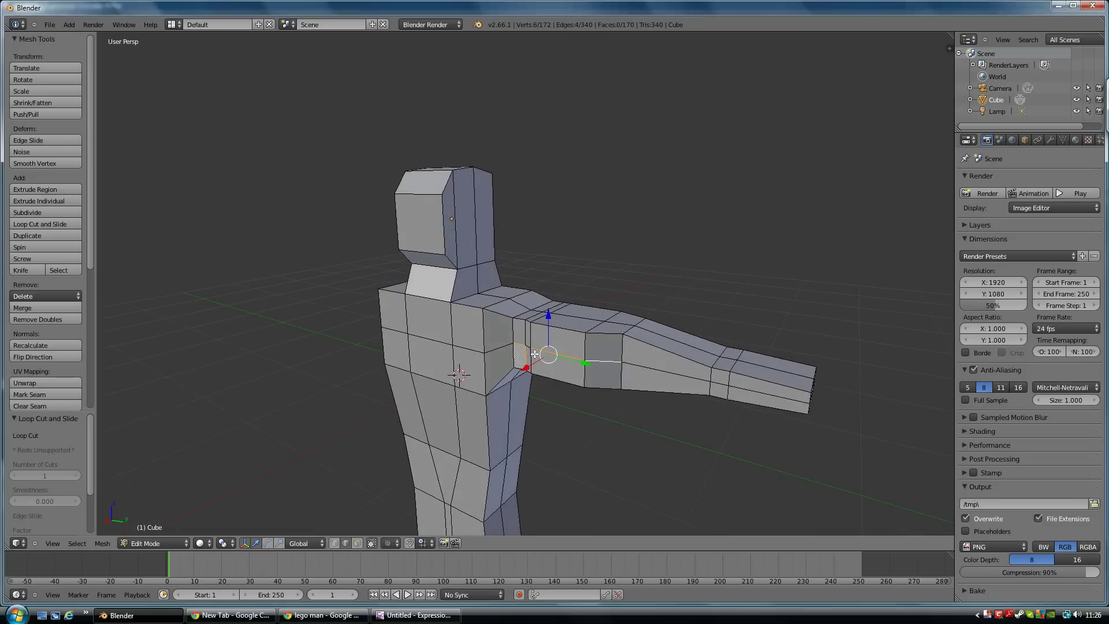
scroll(535, 354, "up", 3)
right_click(531, 423, "shift")
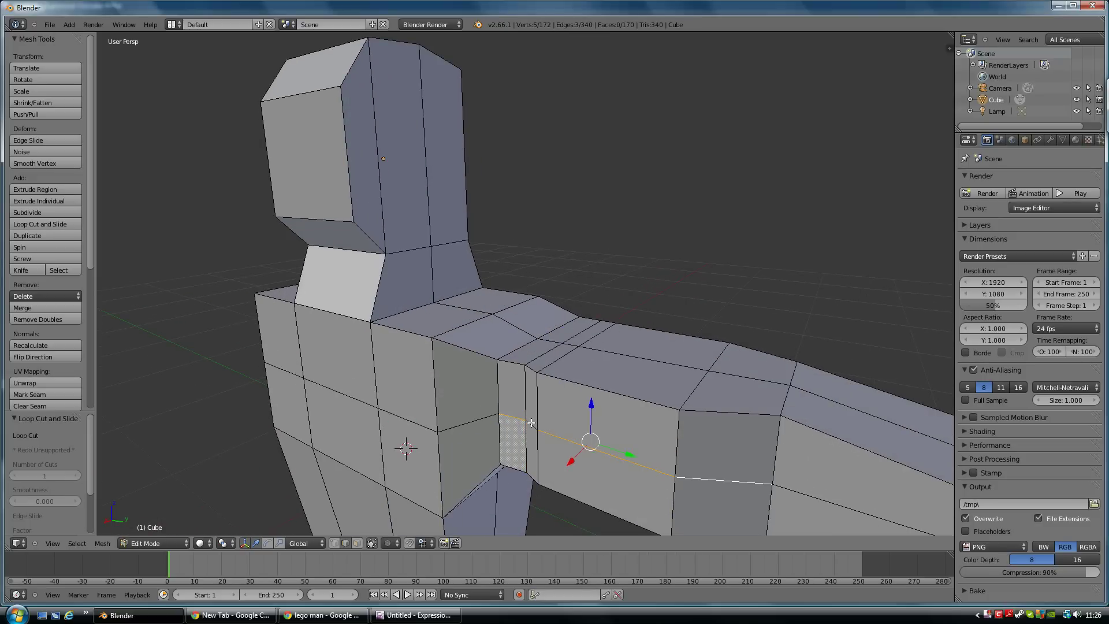
right_click(525, 438, "shift")
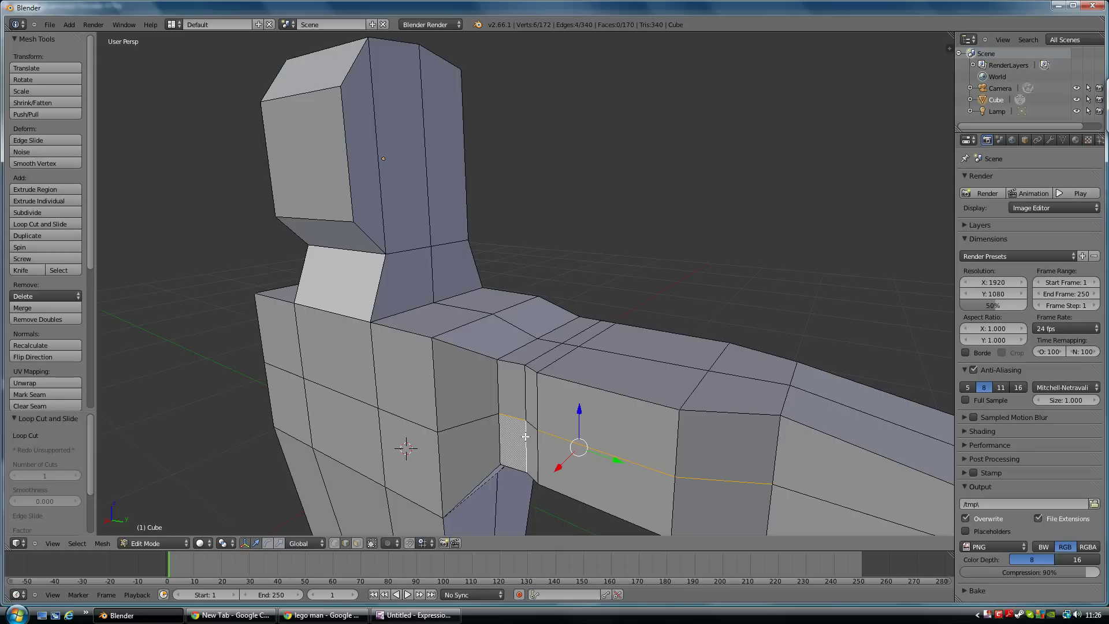
right_click(525, 438, "shift")
middle_click_drag(560, 438, 551, 427)
left_click_drag(527, 408, 508, 410)
- Examine the figure's arm, torso and leg shape from the side and the front
scroll(538, 406, "down", 2)
middle_click_drag(543, 403, 493, 392)
scroll(587, 380, "down", 1)
middle_click_drag(587, 382, 548, 288)
scroll(580, 393, "down", 1)
scroll(677, 318, "up", 3)
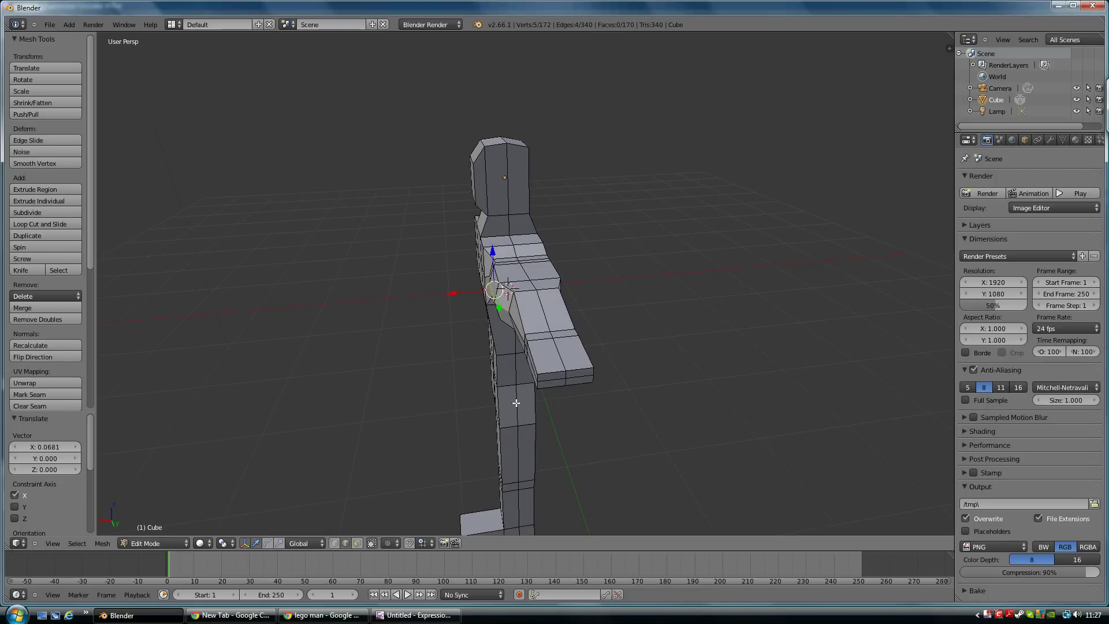
middle_click_drag(421, 370, 529, 358)
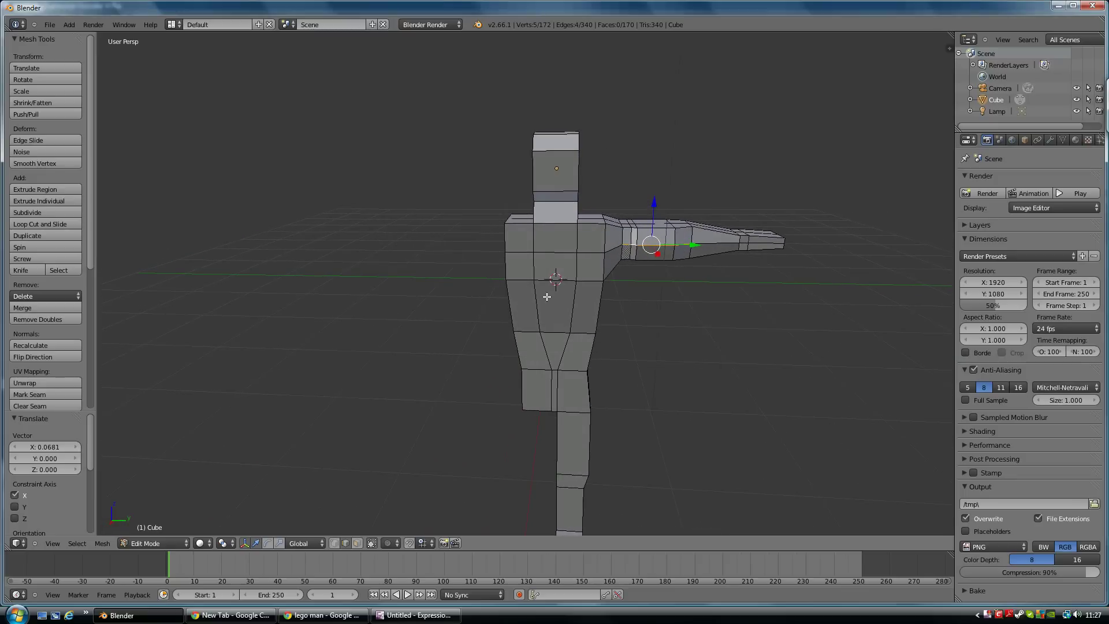
key("ctrl+r")
left_click(558, 153)
left_click(558, 153)
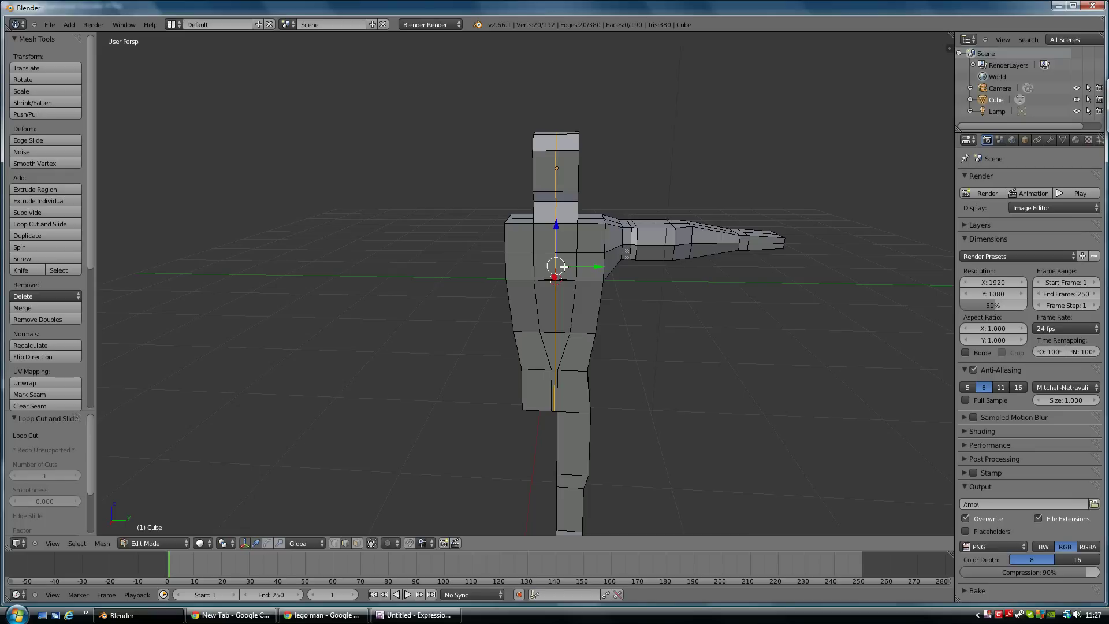
key("ctrl+z")
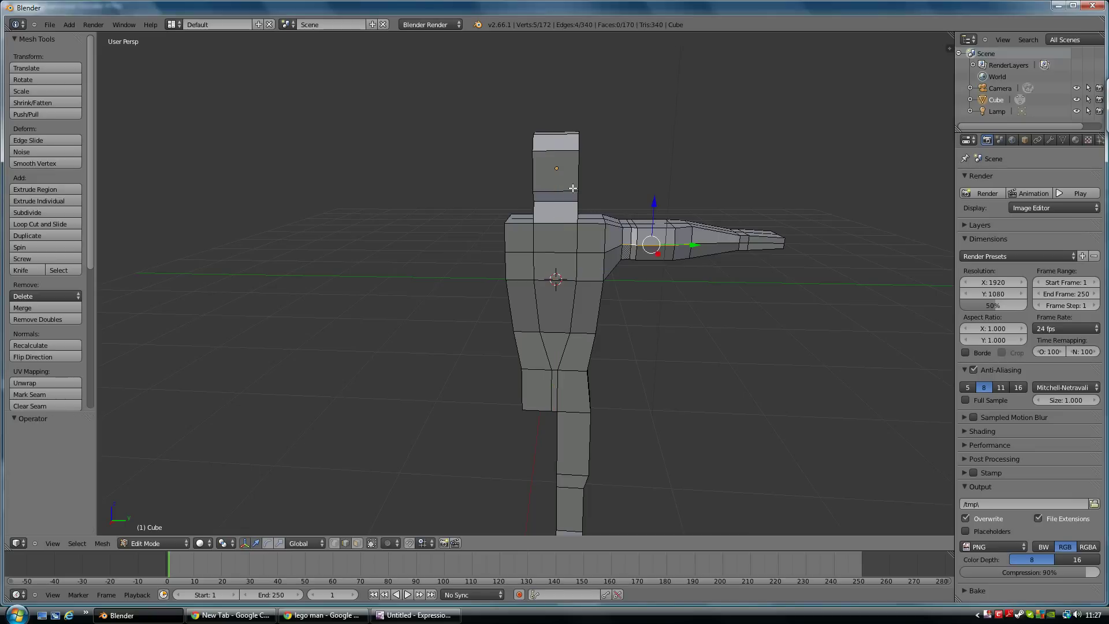
key("ctrl+r")
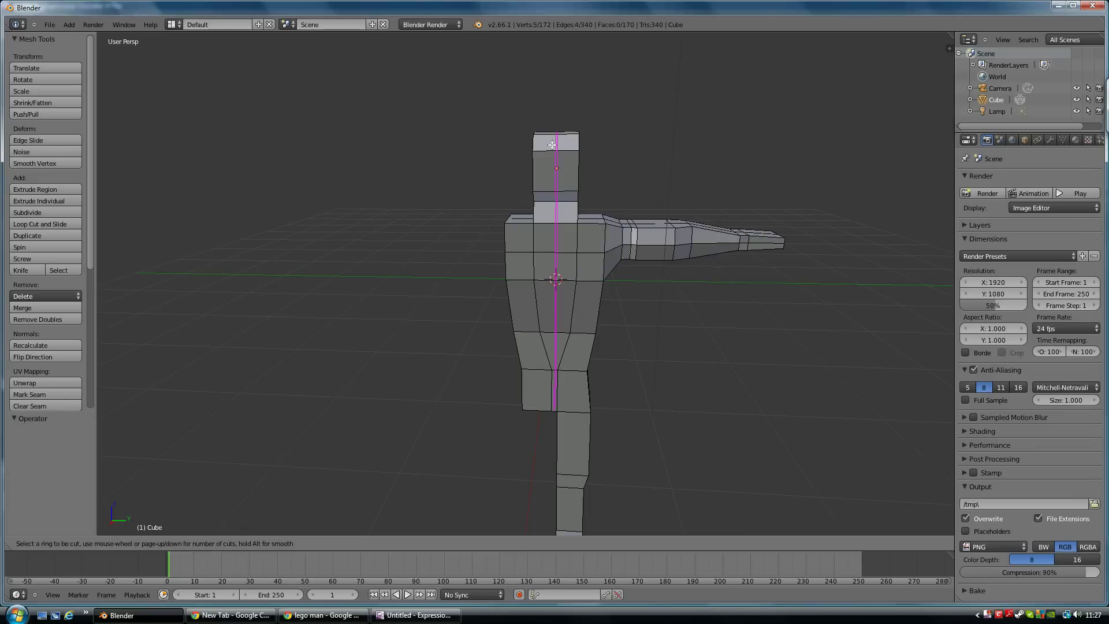
left_click(558, 142)
left_click(560, 142)
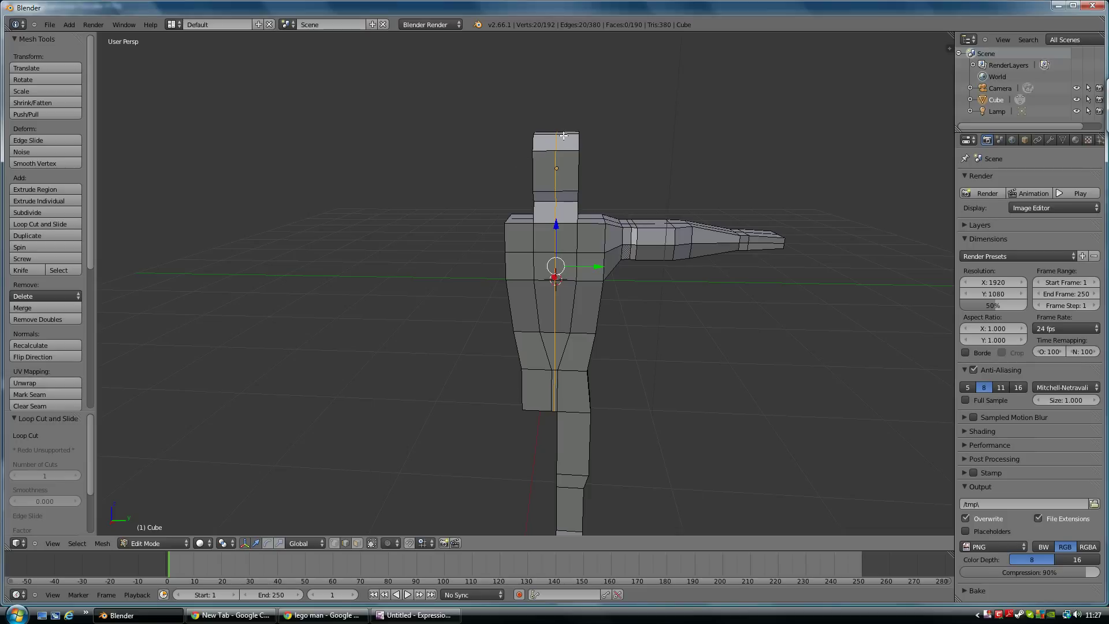
key("ctrl+z")
- Add a centred vertical loop cut down the middle of the head, torso and hips
key("ctrl+r")
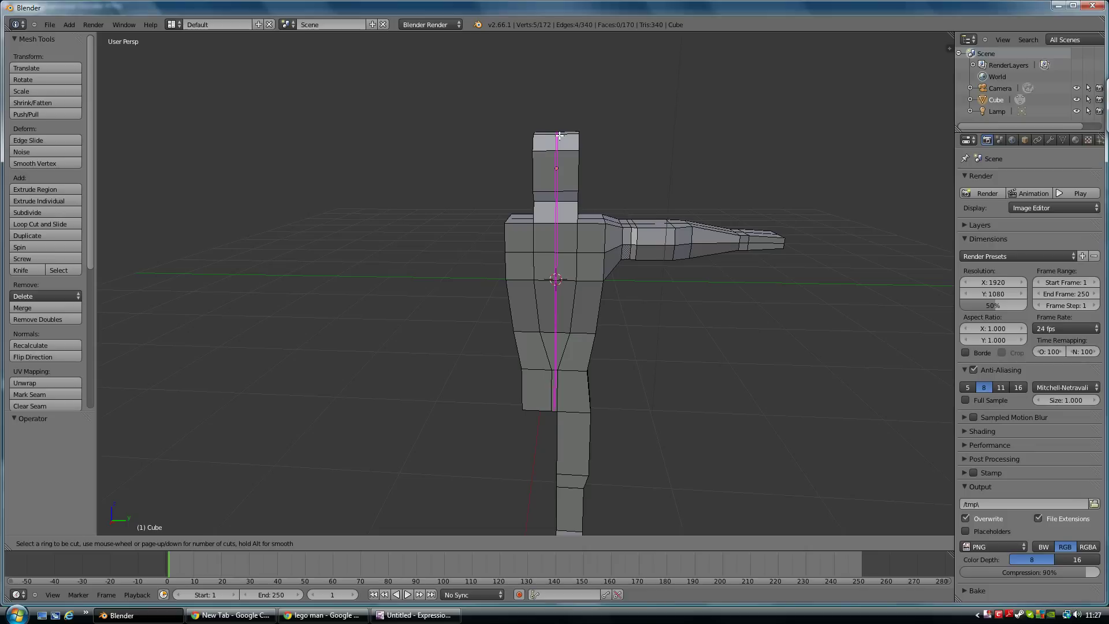
left_click(560, 136)
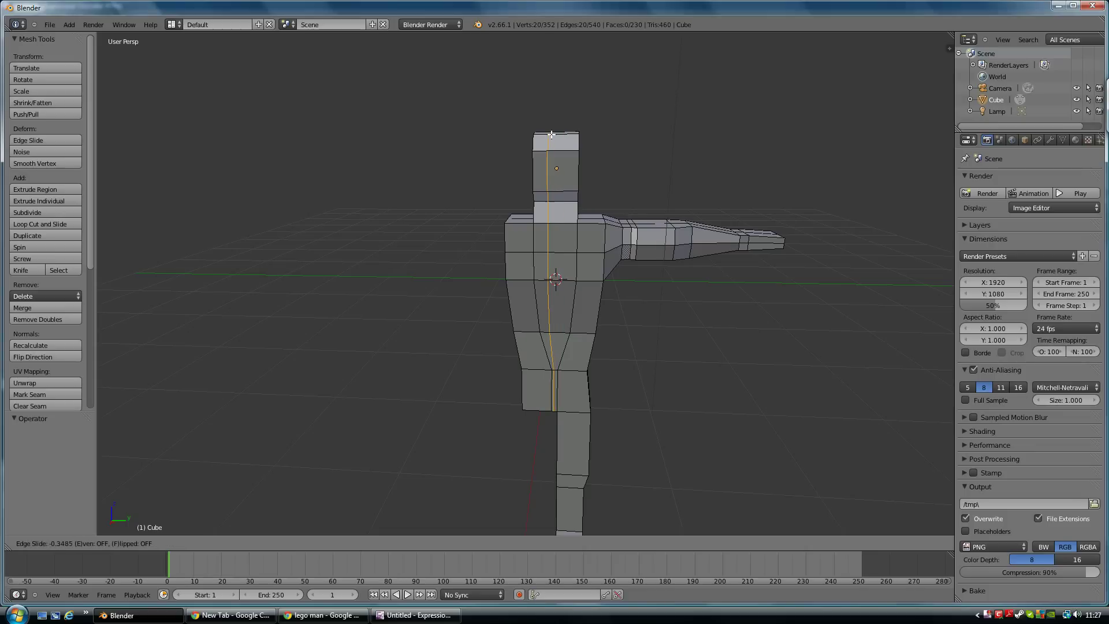
right_click(556, 139)
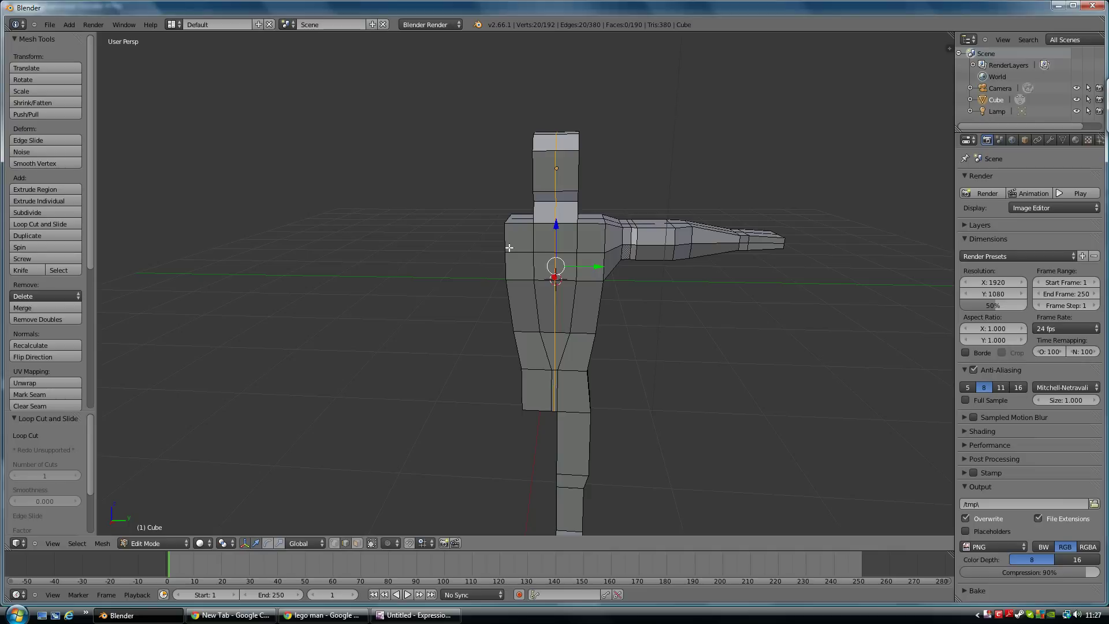
- Switch to face selection, allow selecting through the mesh by turning off the limit to visible geometry, and clear the selection
key("ctrl+Tab")
left_click(484, 258)
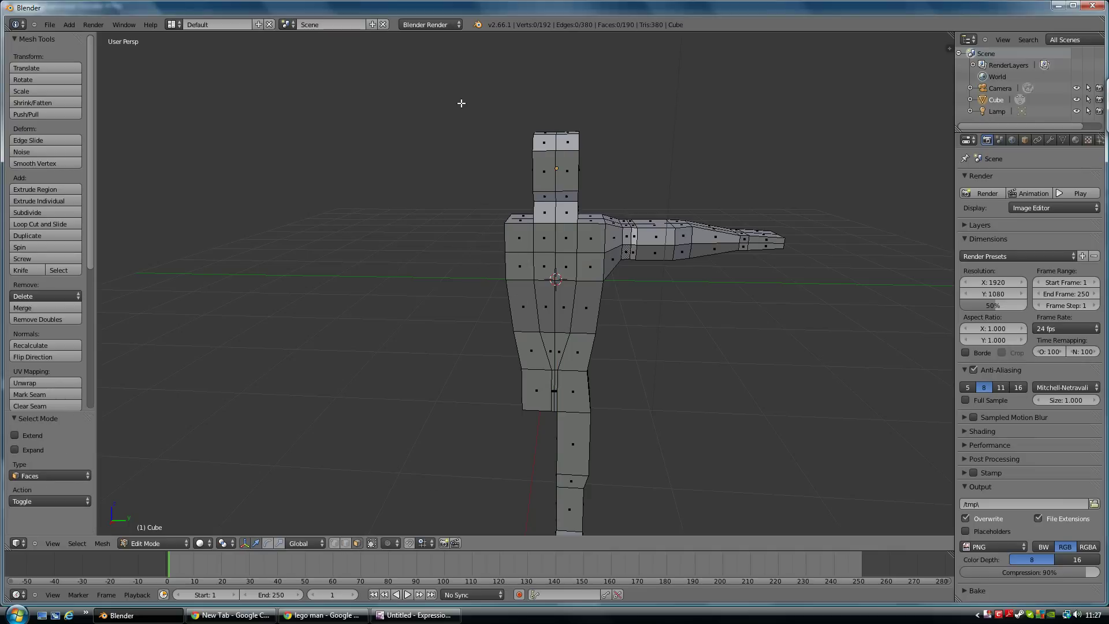
key("b")
left_click_drag(463, 94, 556, 418)
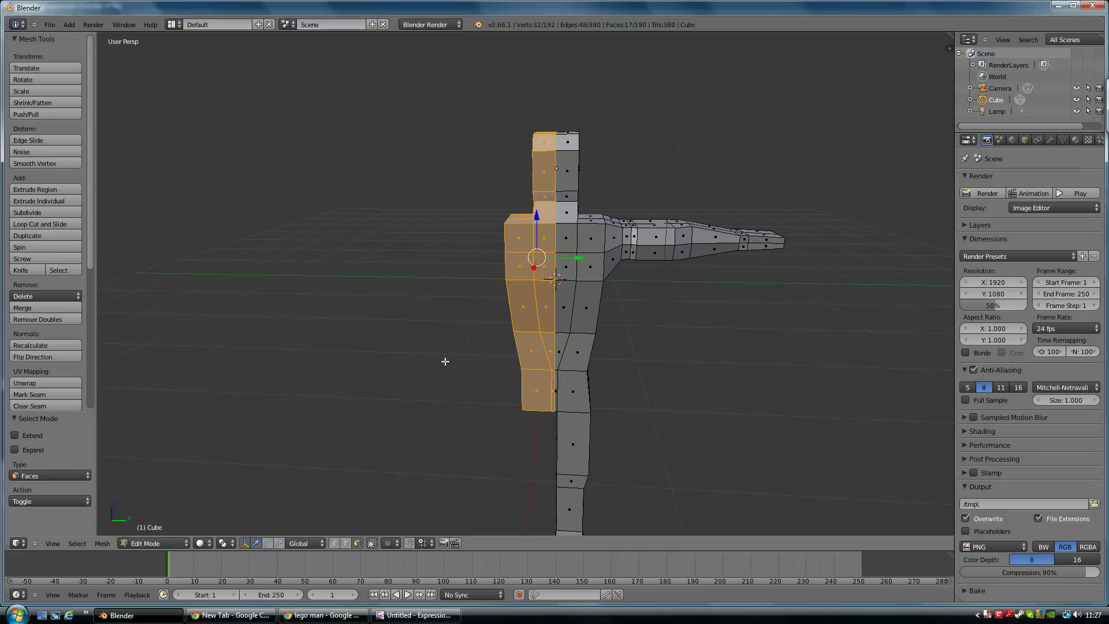
mouse_move(442, 362)
middle_mouse_down()
mouse_move(630, 375)
mouse_move(656, 106)
mouse_move(445, 347)
mouse_move(449, 363)
middle_mouse_up()
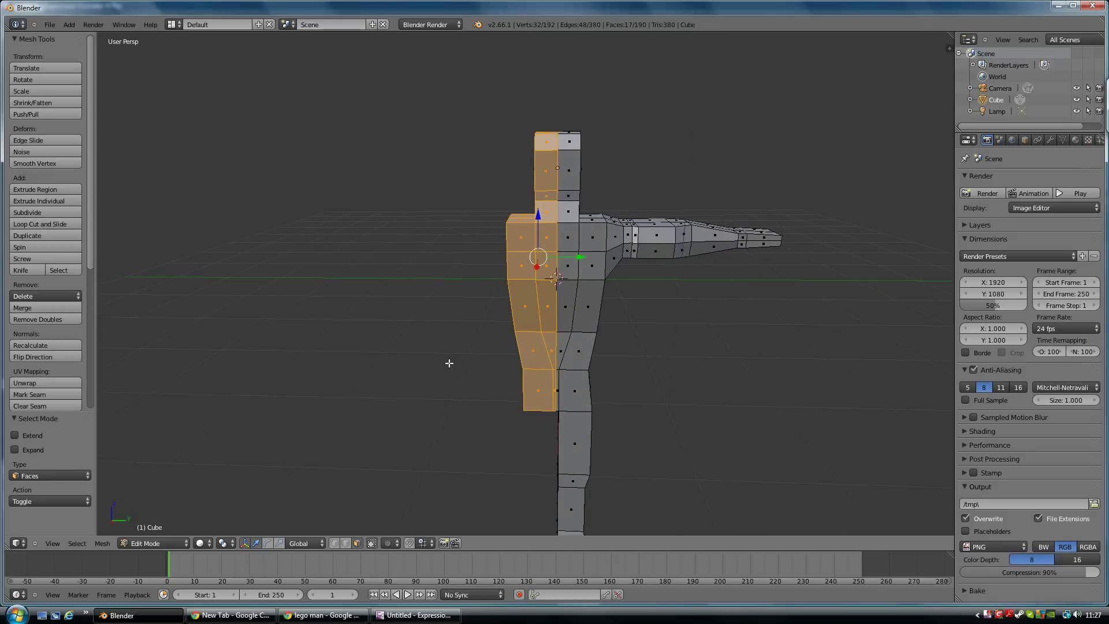
left_click(372, 543)
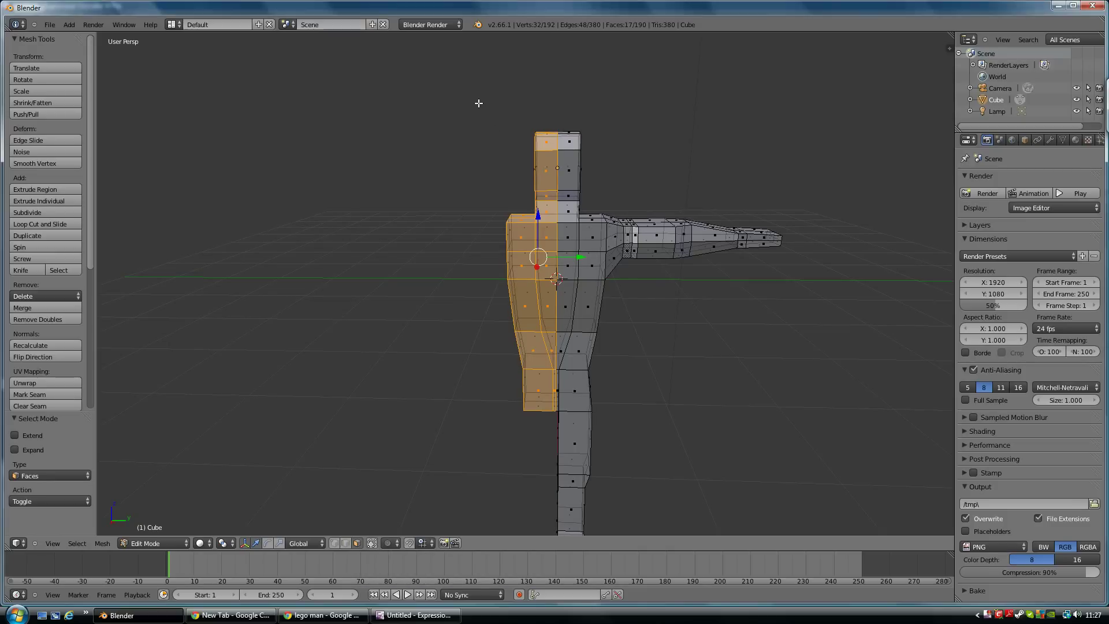
key("a")
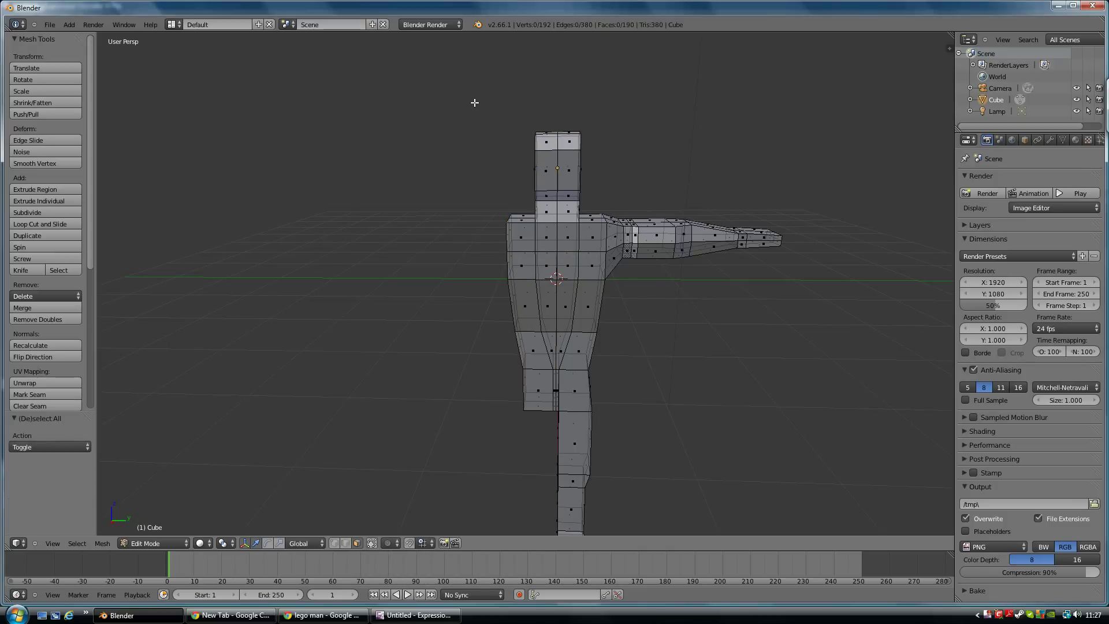
- Box-select all faces of the figure's armless half, including the hidden ones, and delete the faces
key("a")
key("a")
key("b")
left_click_drag(468, 97, 557, 425)
mouse_move(583, 420)
middle_mouse_down()
mouse_move(708, 401)
mouse_move(822, 408)
mouse_move(595, 405)
middle_mouse_up()
key("x")
left_click(595, 405)
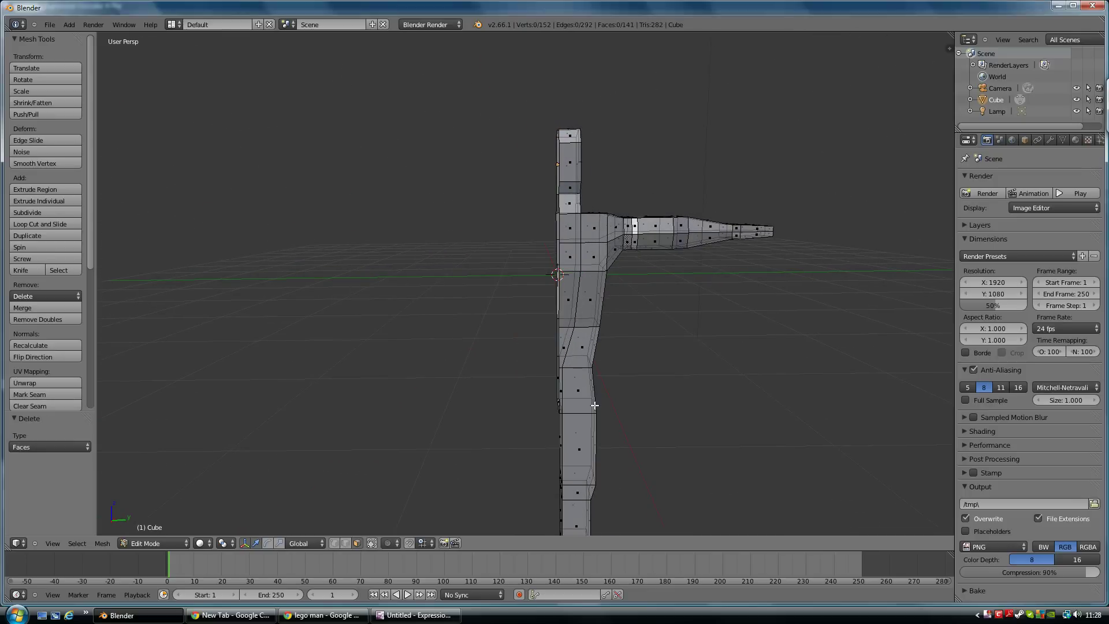
- Add a Mirror modifier to the remaining half of the figure
middle_click_drag(592, 402, 653, 410)
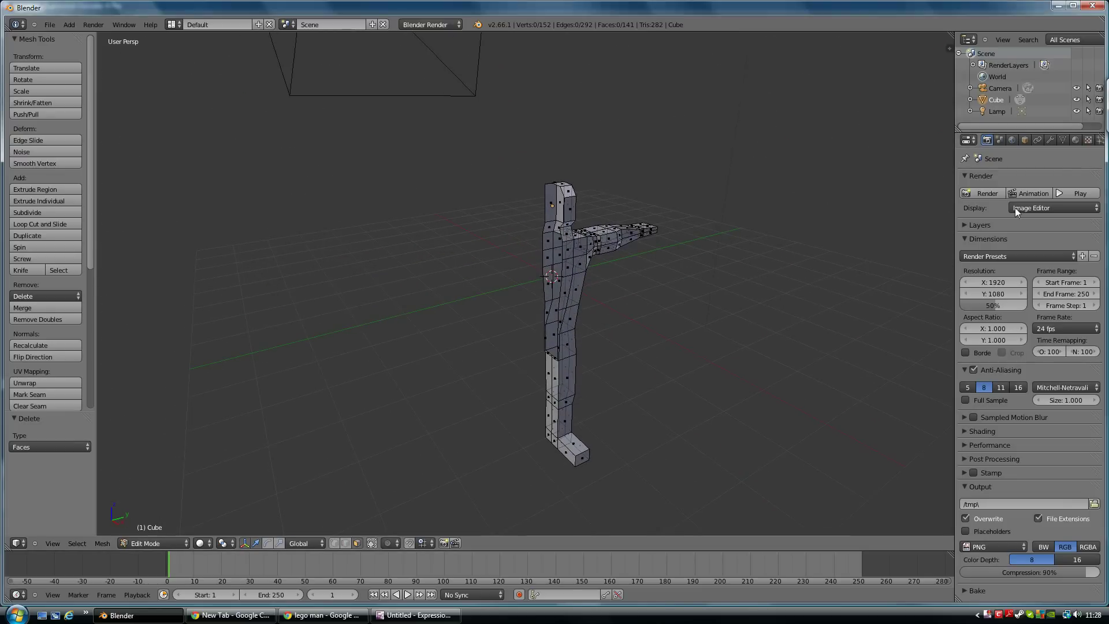
left_click(1049, 140)
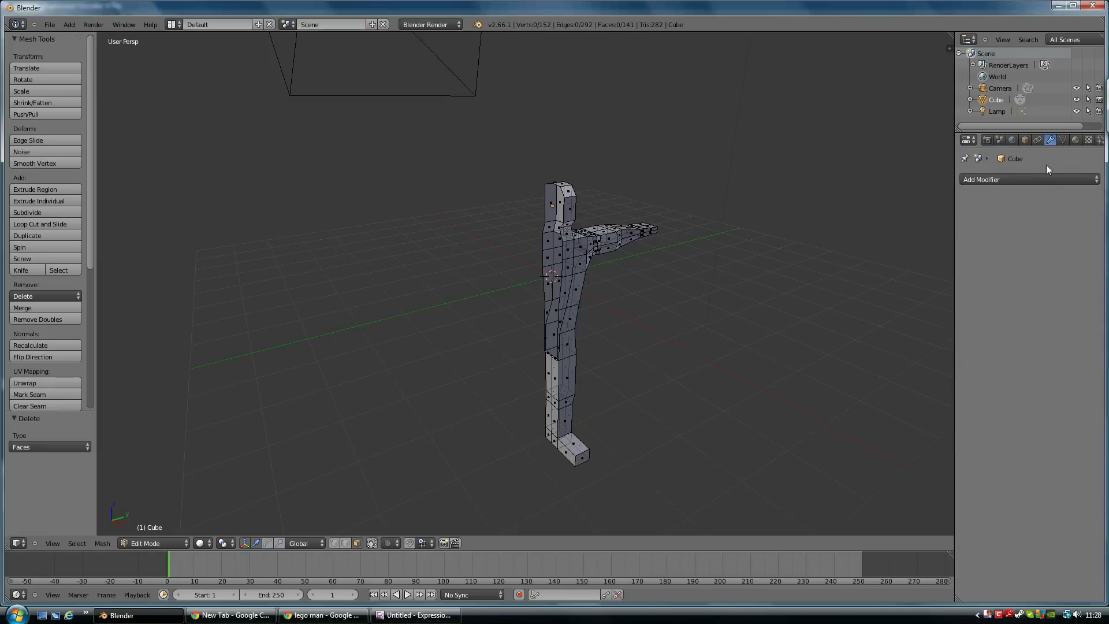
left_click(1045, 180)
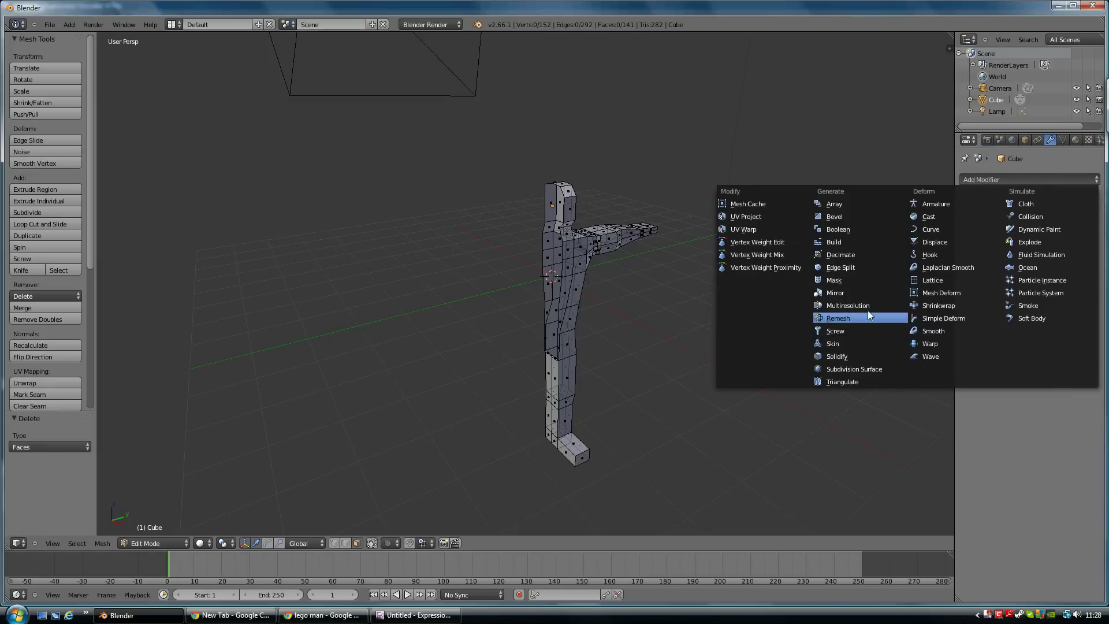
left_click(836, 293)
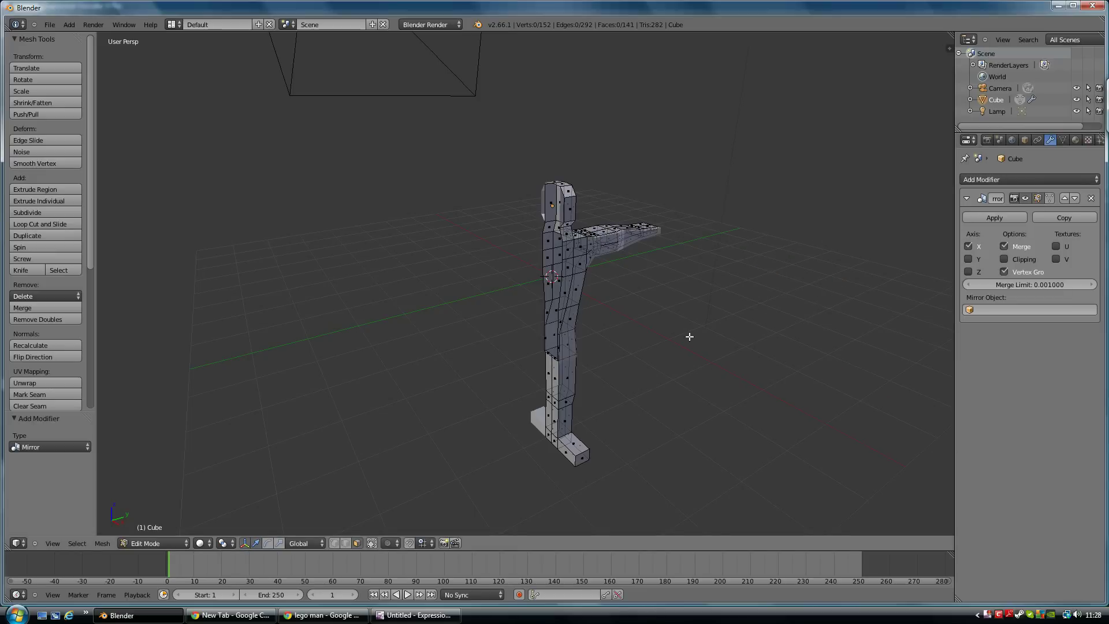
- Set the Mirror modifier to mirror along Y instead of X, and check the complete figure in Object Mode
middle_click_drag(630, 349, 572, 283)
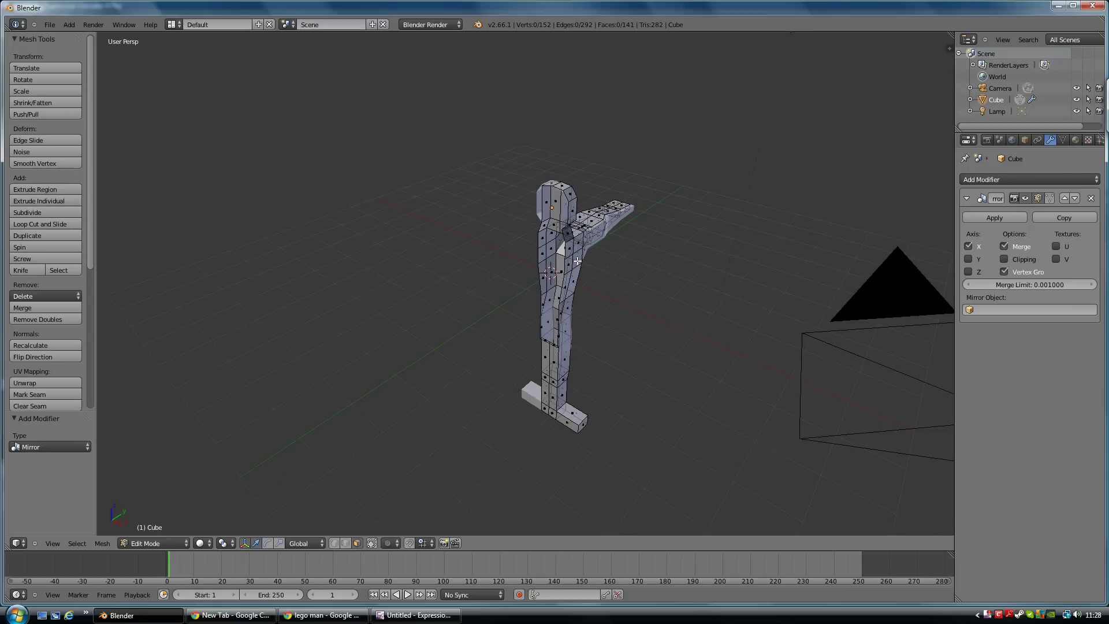
left_click(969, 247)
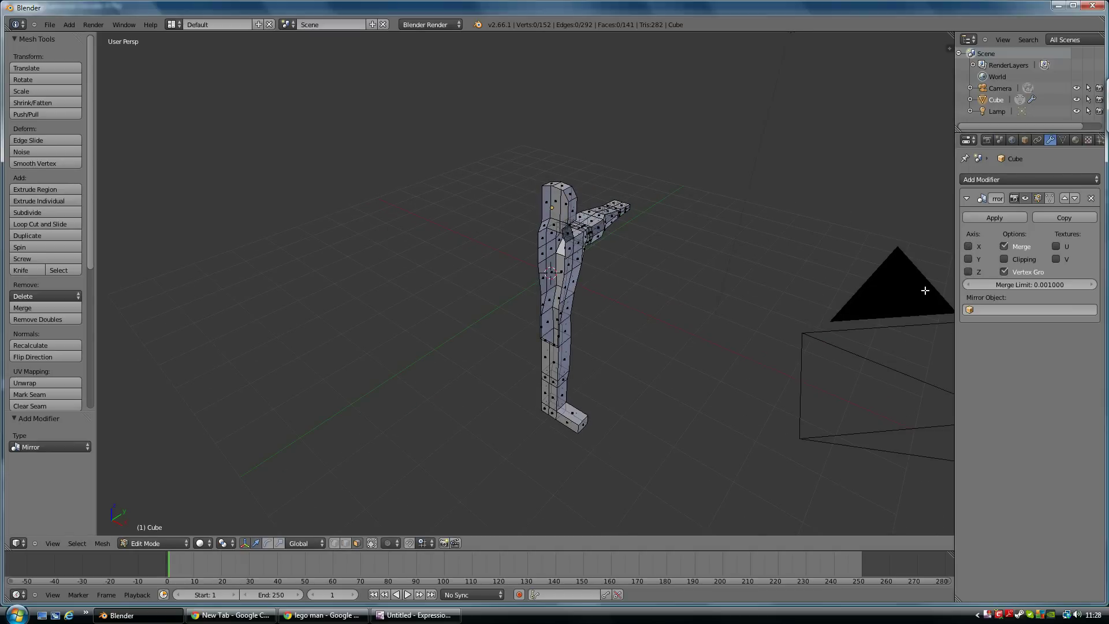
left_click(969, 259)
middle_click_drag(622, 262, 523, 324)
key("Tab")
scroll(549, 321, "down", 2)
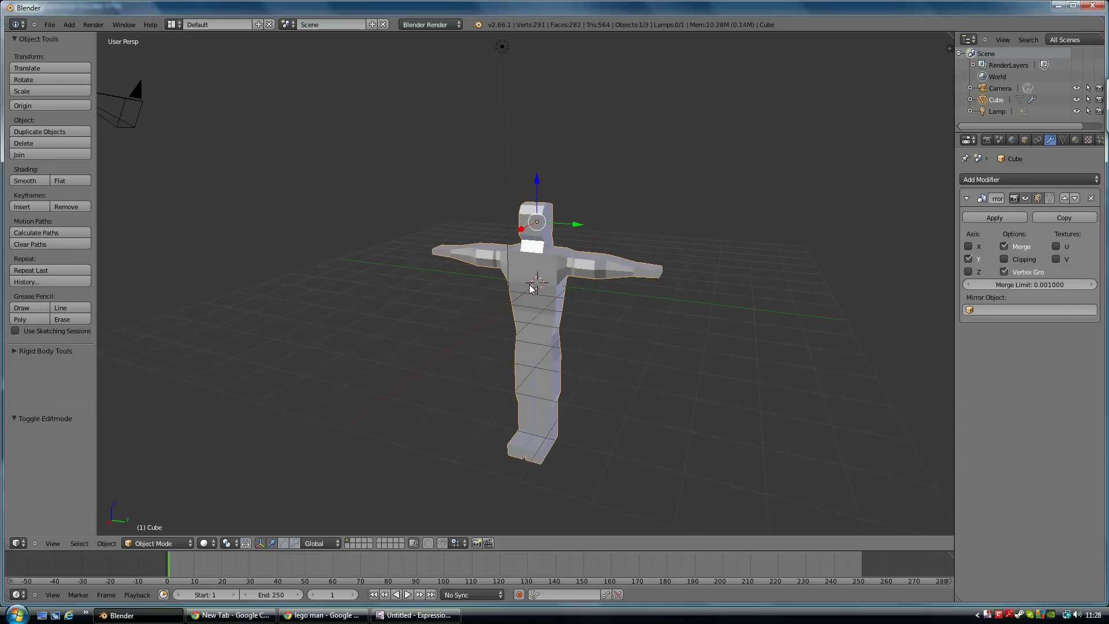
scroll(534, 292, "up", 2)
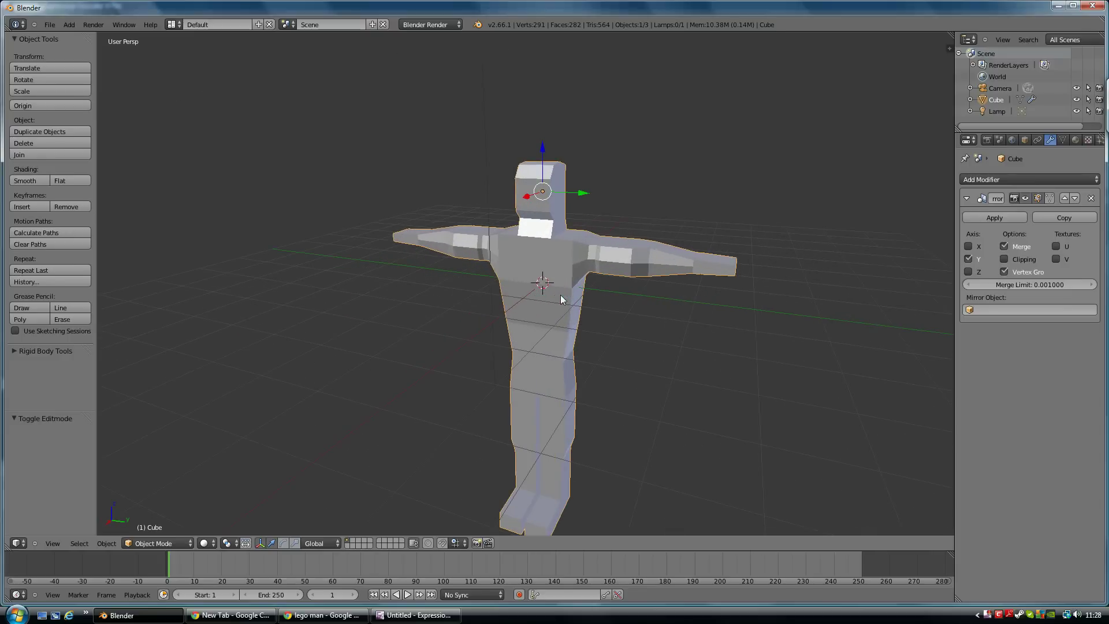
- Return to Edit Mode and add a centred horizontal loop cut around the neck
key("Tab")
middle_click_drag(561, 294, 540, 229)
scroll(540, 229, "up", 4)
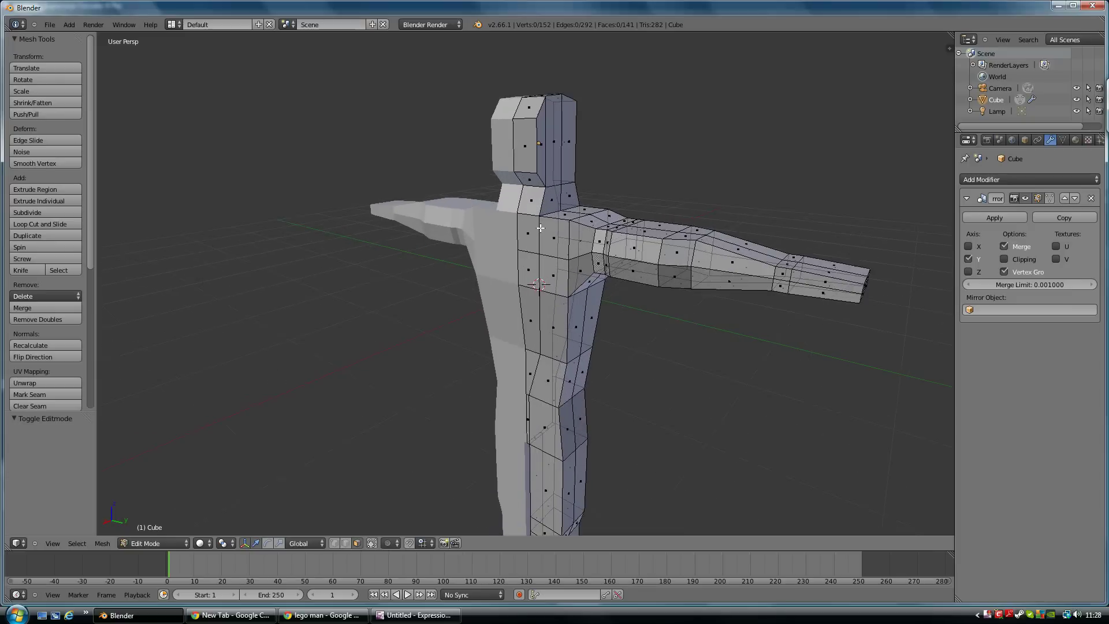
key("ctrl+r")
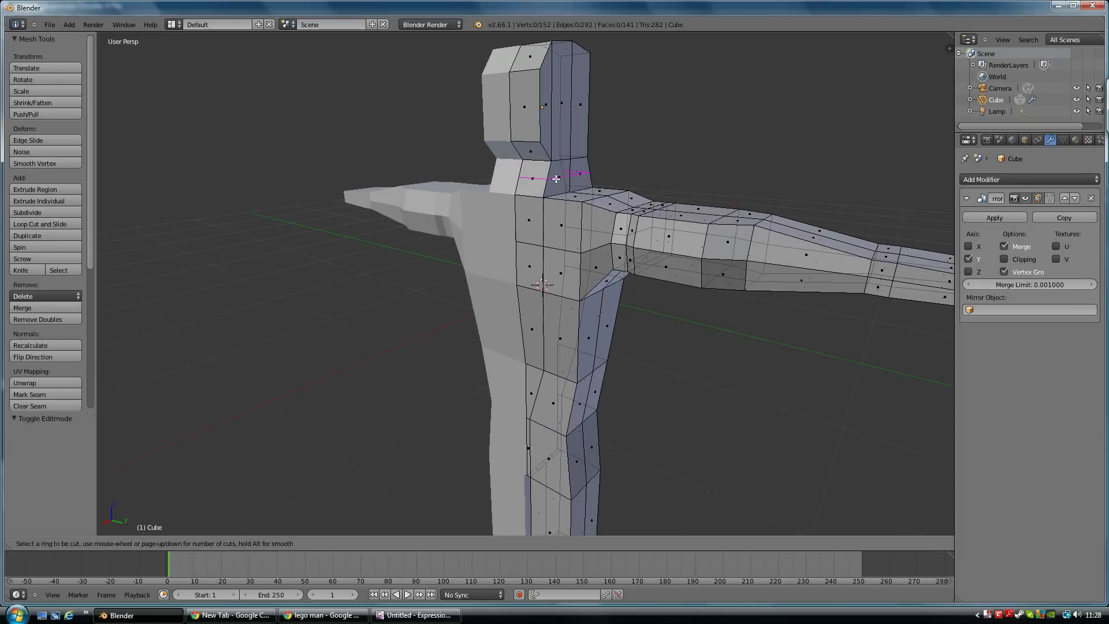
left_click(549, 180)
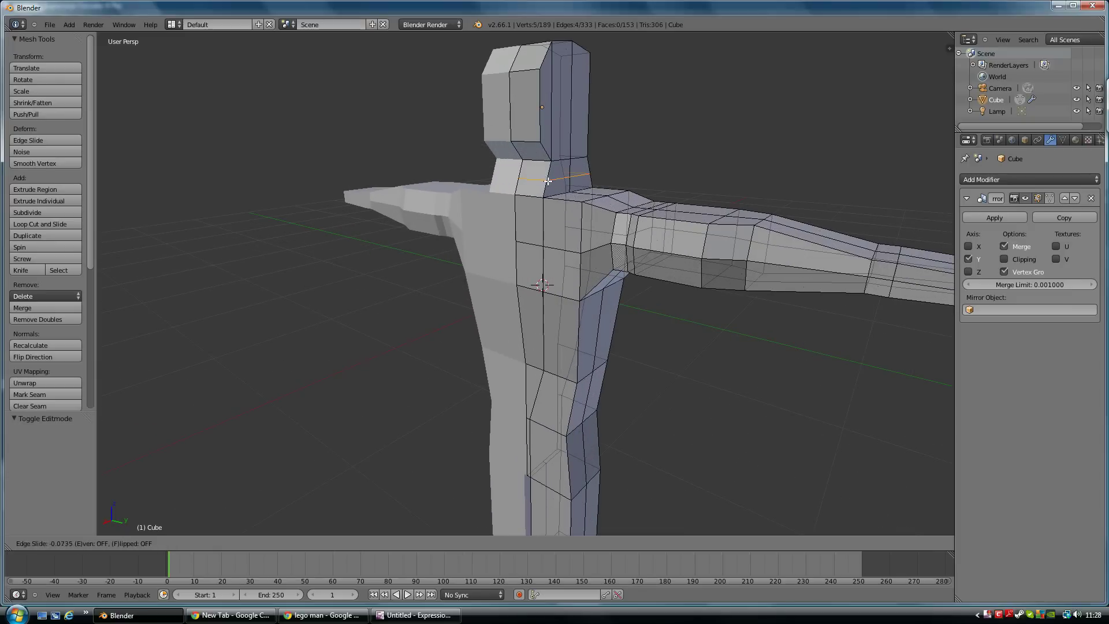
right_click(549, 179)
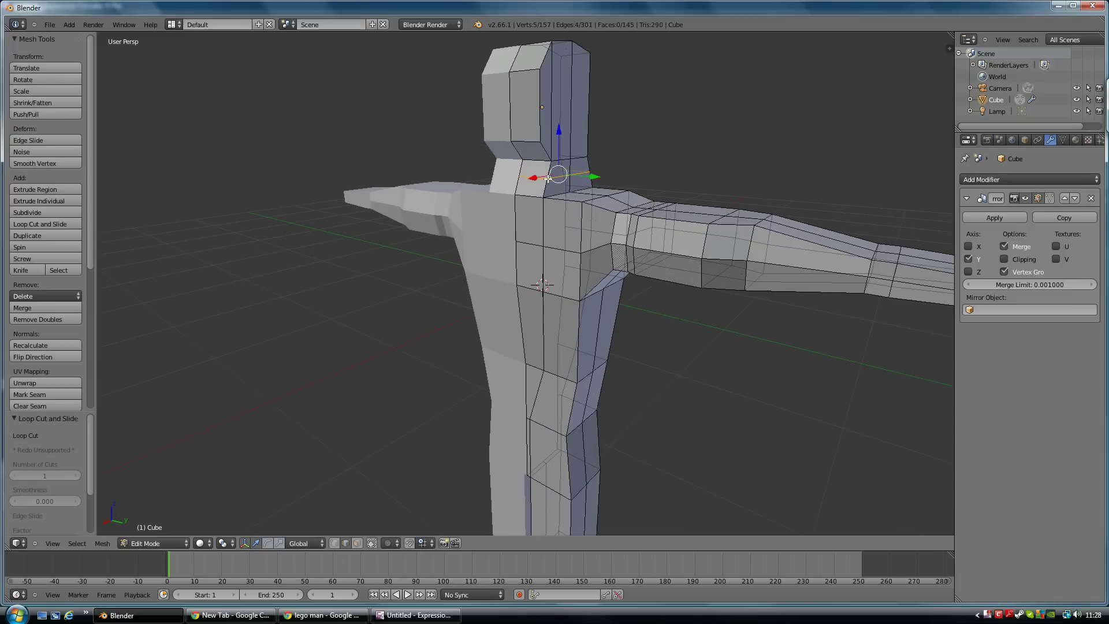
- Move the neck's middle side edges inward along Y and raise the head's lower side edges about 0.07 units along Z
right_click(581, 173, "alt")
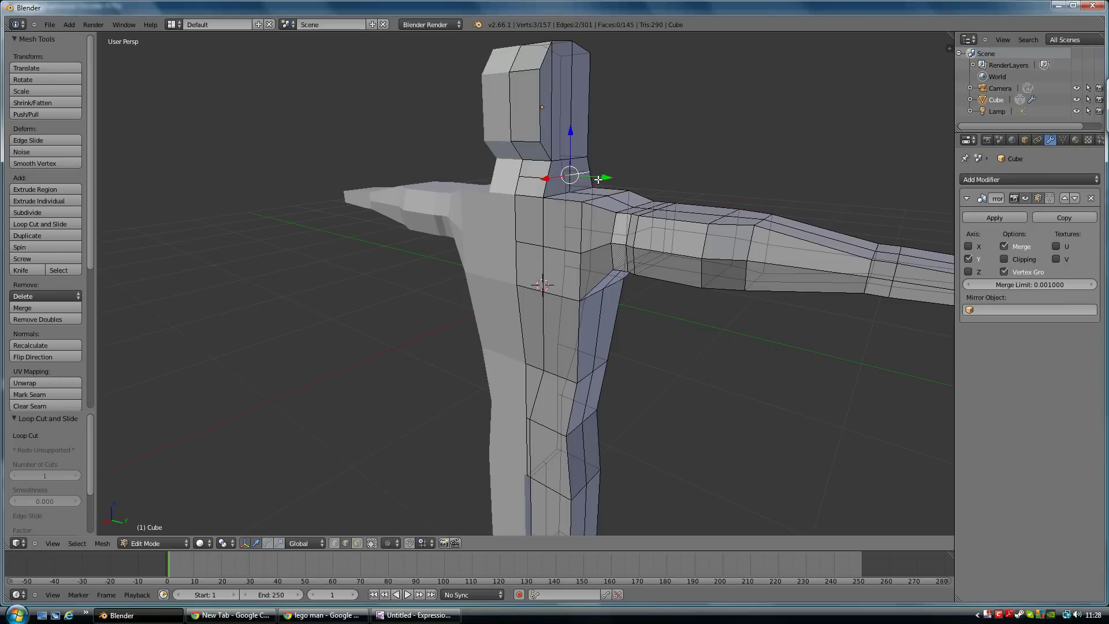
left_click_drag(598, 180, 537, 193)
middle_click_drag(537, 192, 576, 168)
right_click(566, 158, "shift")
right_click(564, 165, "shift")
left_click_drag(551, 122, 546, 118)
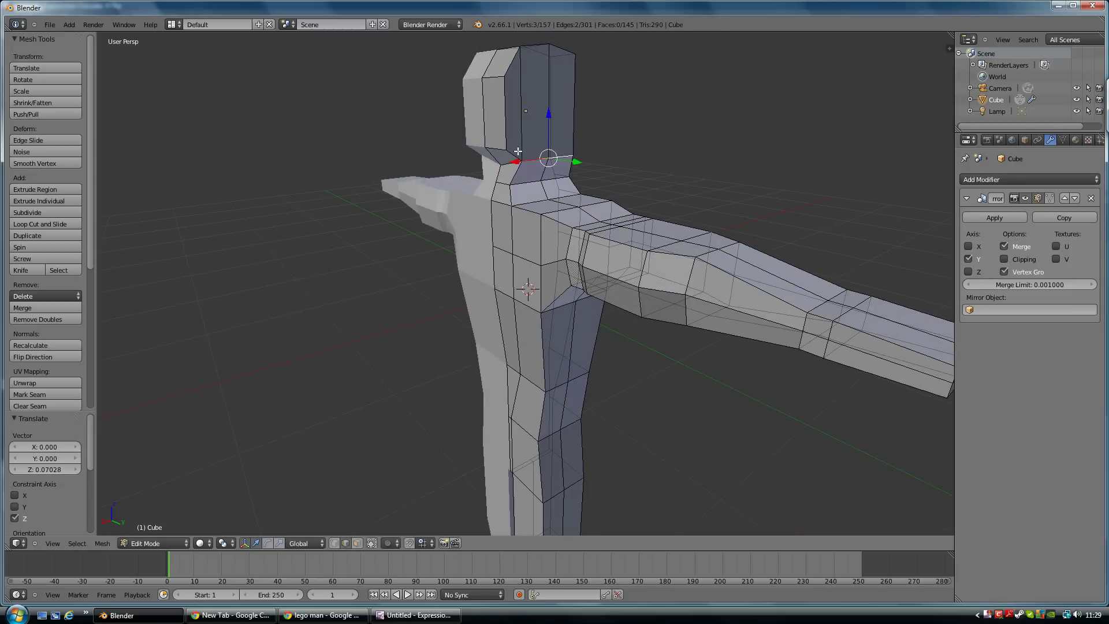
- Scale the head's vertical front corner edge to about 0.82 along Z and move it back about 0.062 units along X
middle_click_drag(518, 151, 530, 136)
right_click(544, 107, "shift")
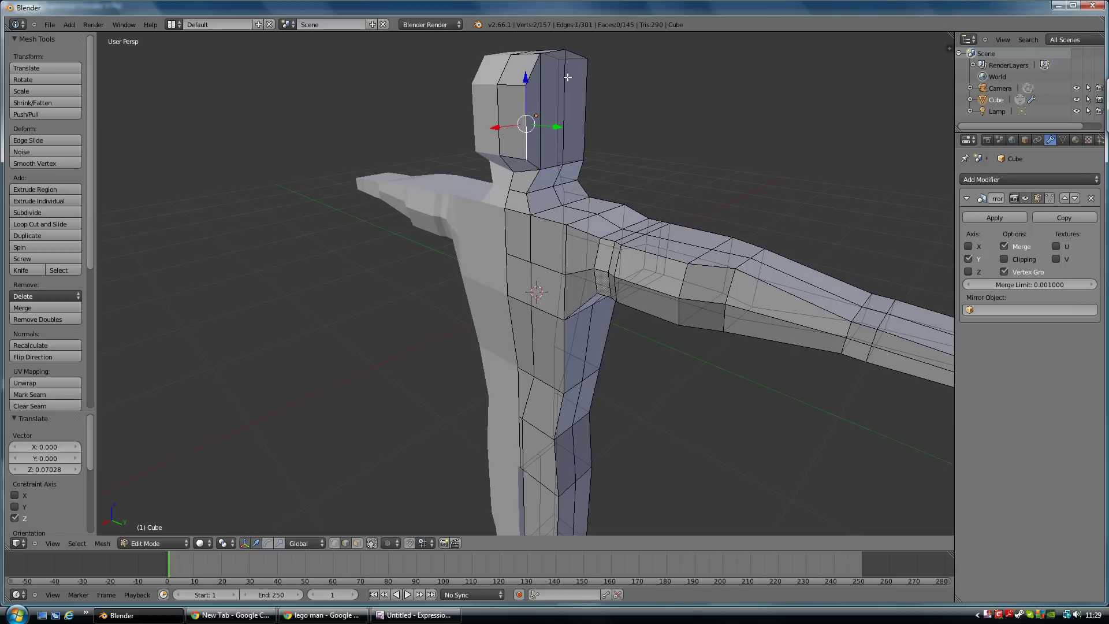
key("s")
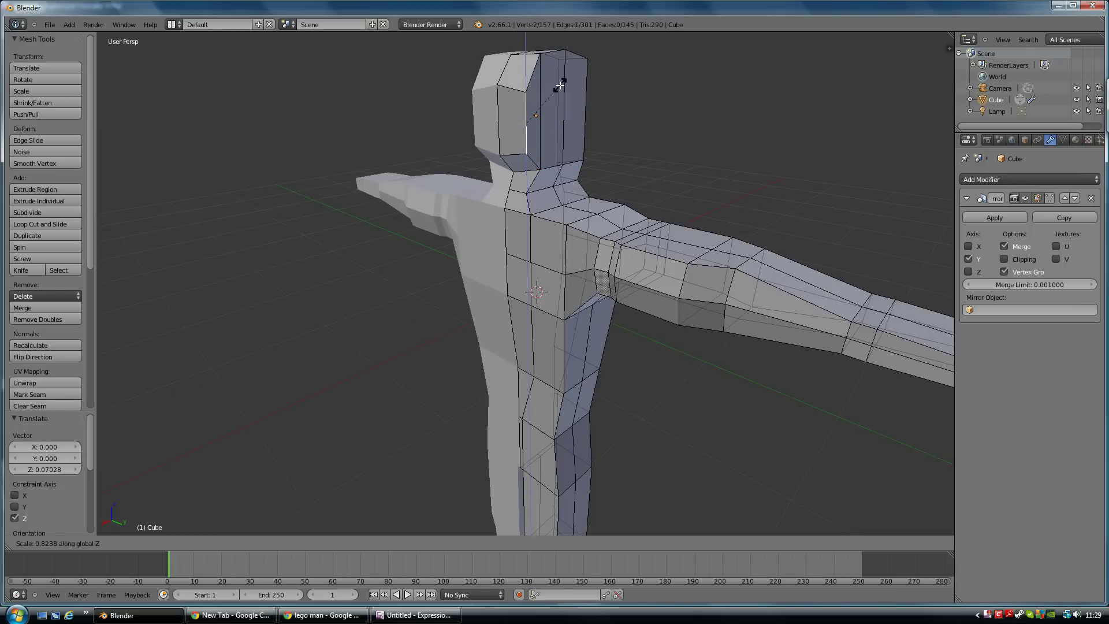
left_click(560, 88)
middle_click_drag(560, 89, 505, 149)
right_click(486, 149)
left_click_drag(462, 136, 468, 138)
middle_click_drag(423, 192, 556, 185)
scroll(556, 184, "down", 3)
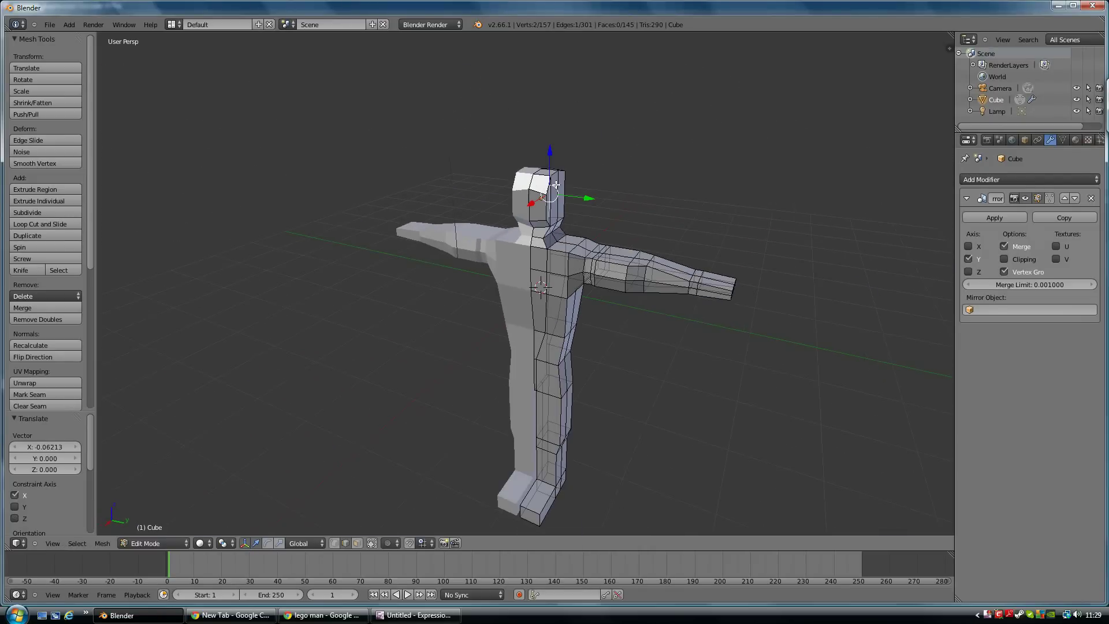
middle_click_drag(556, 338, 506, 288)
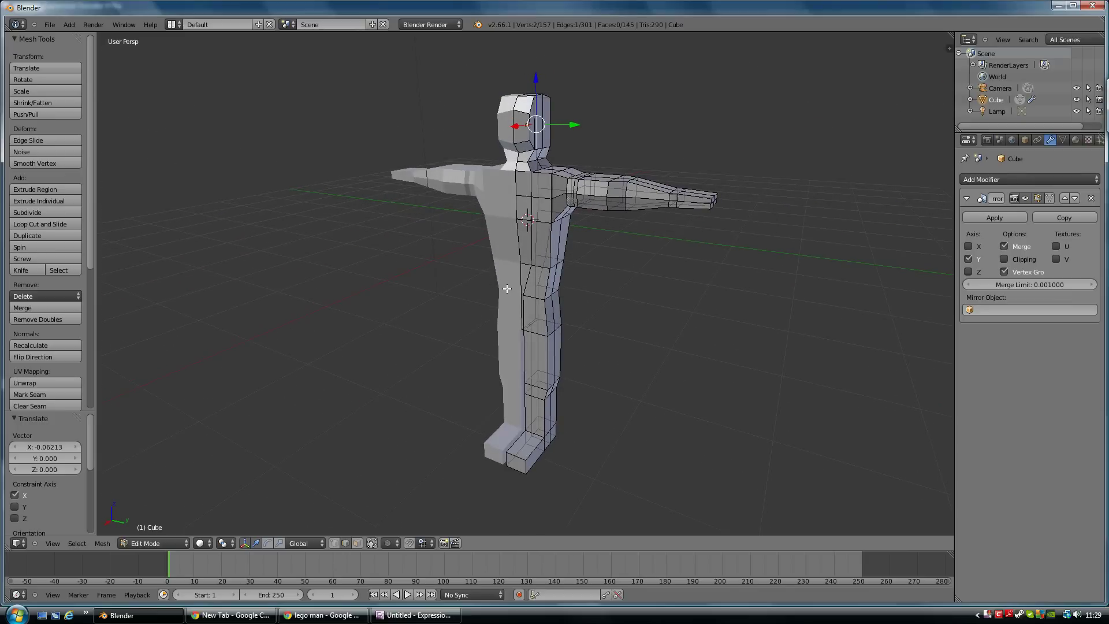